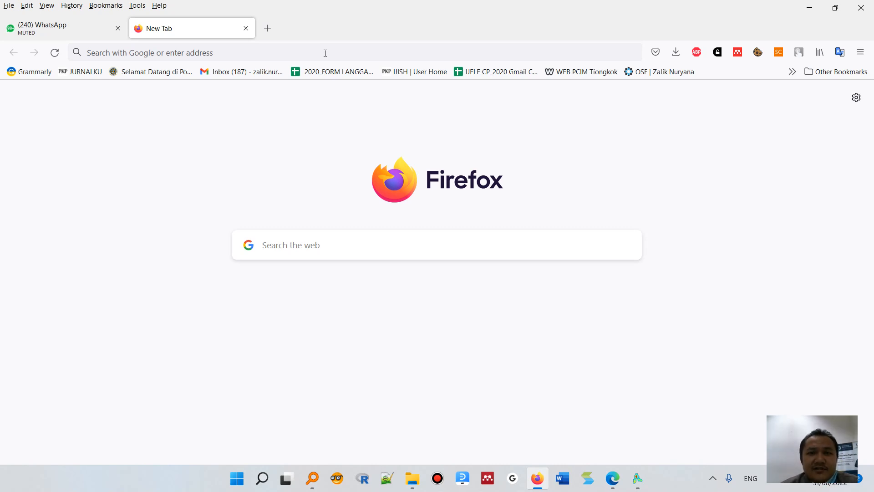
# - Open scopus.com and check which institution provides the access
pyautogui.click(325, 53)
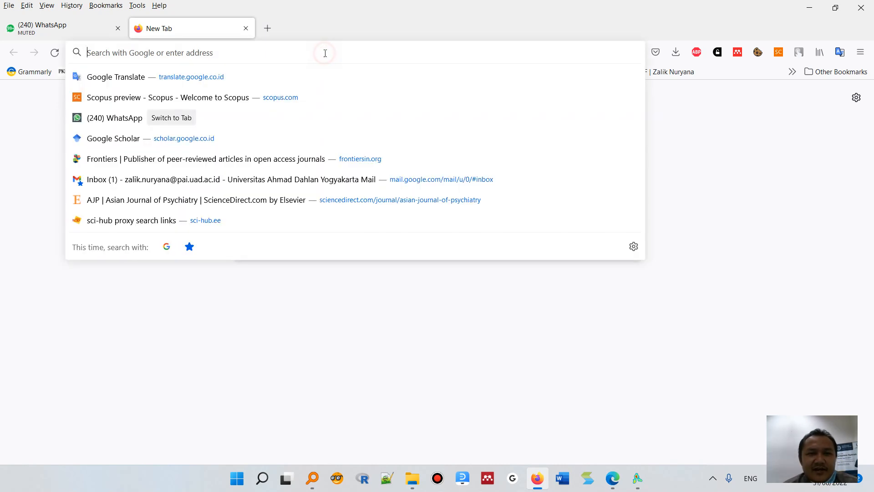
pyautogui.write('scopus.com/')
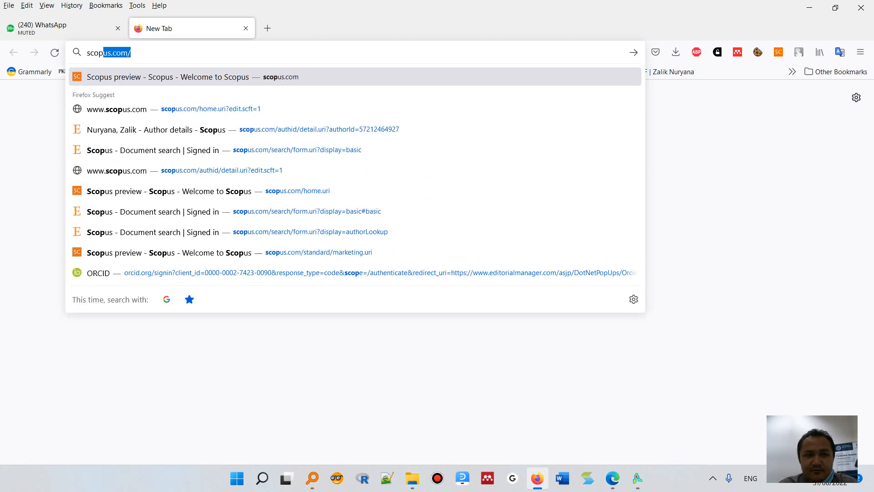
pyautogui.press('Return')
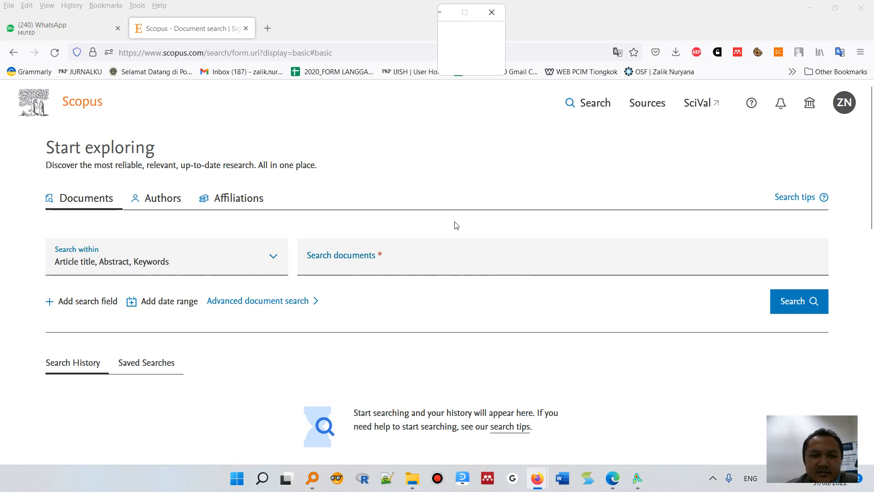
pyautogui.click(814, 105)
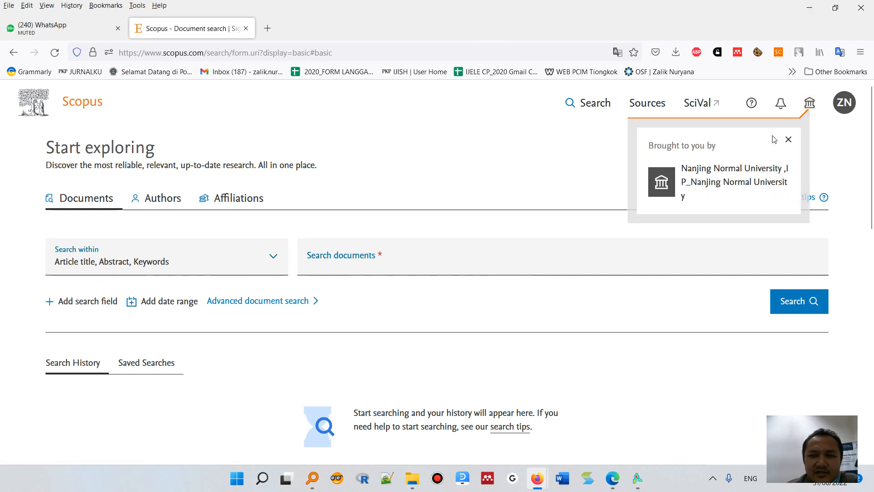
pyautogui.click(788, 139)
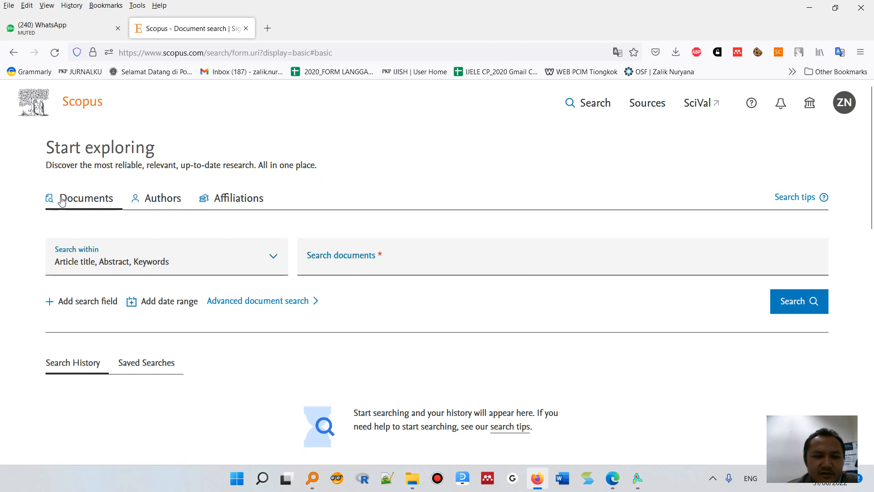
# - Look at the Authors and Affiliations search forms and return to the Documents search
pyautogui.click(174, 207)
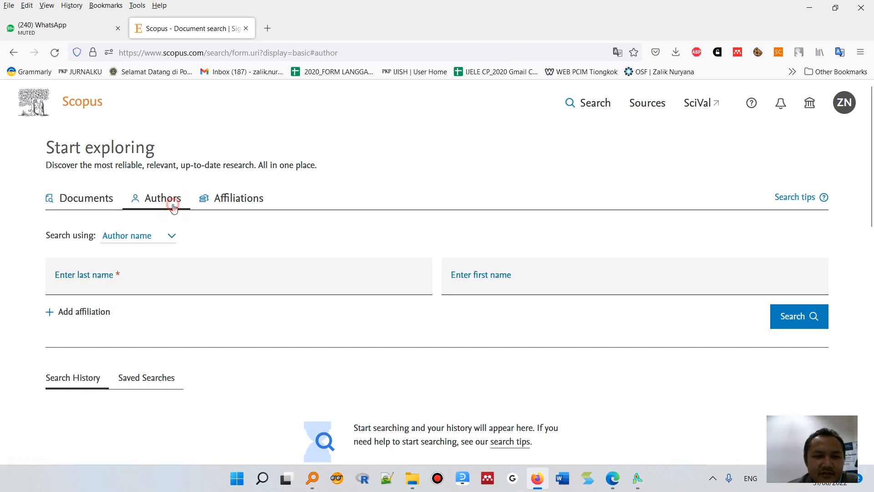
pyautogui.click(233, 203)
pyautogui.click(93, 200)
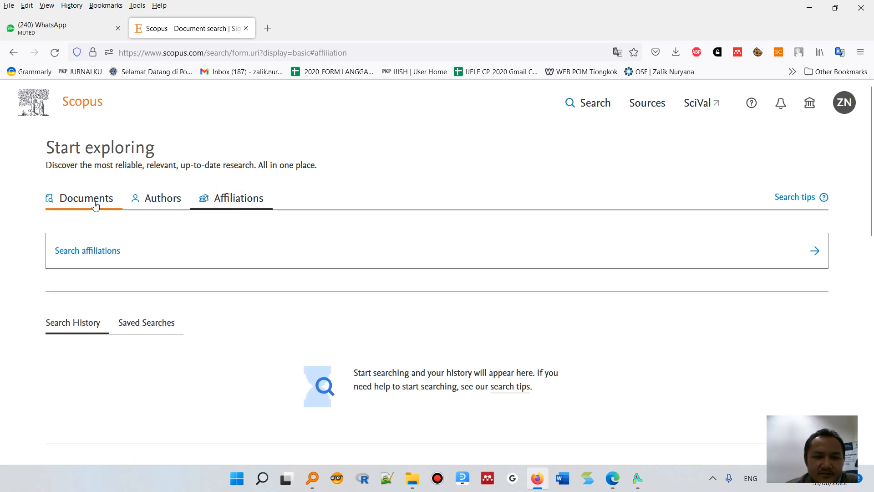
# - Enter the exact phrase "education and covid-19" in quotation marks as the document search query
pyautogui.click(331, 266)
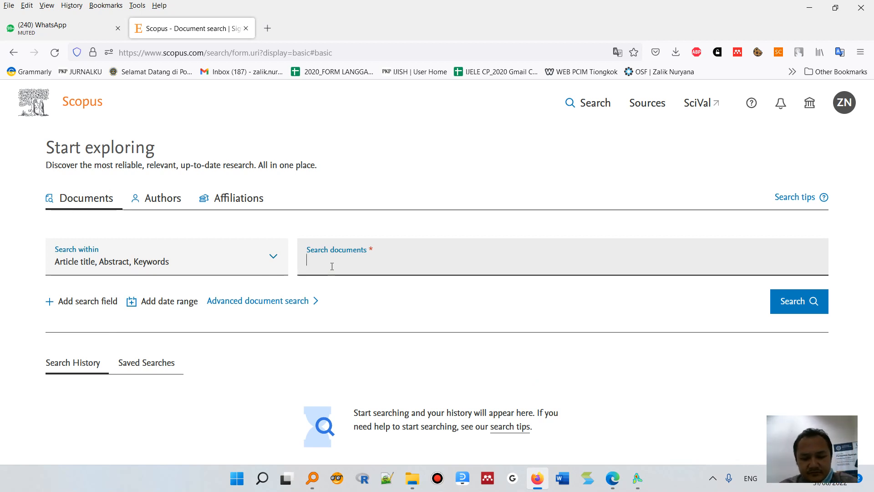
pyautogui.write('education')
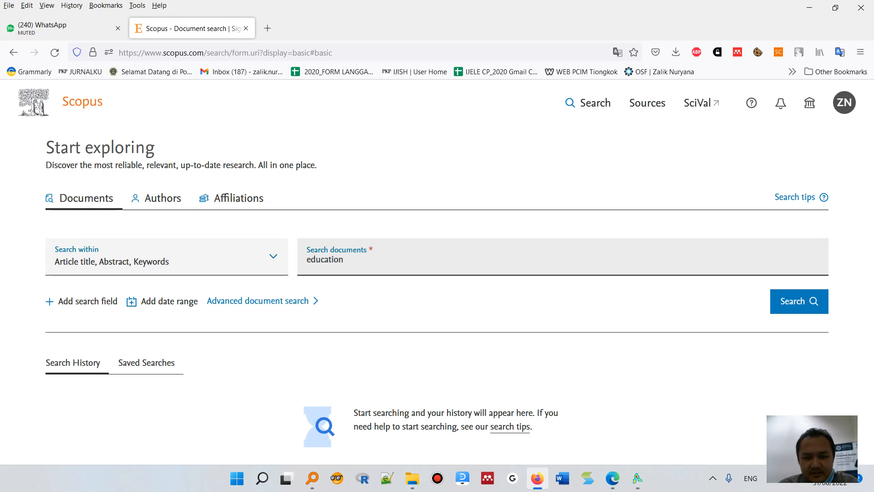
pyautogui.write(' and covid-19')
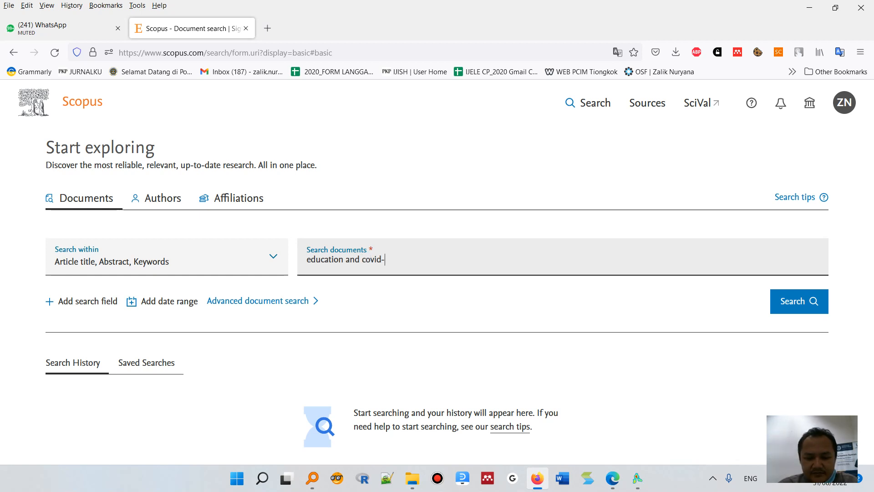
pyautogui.click(308, 258)
pyautogui.write('"')
pyautogui.click(403, 256)
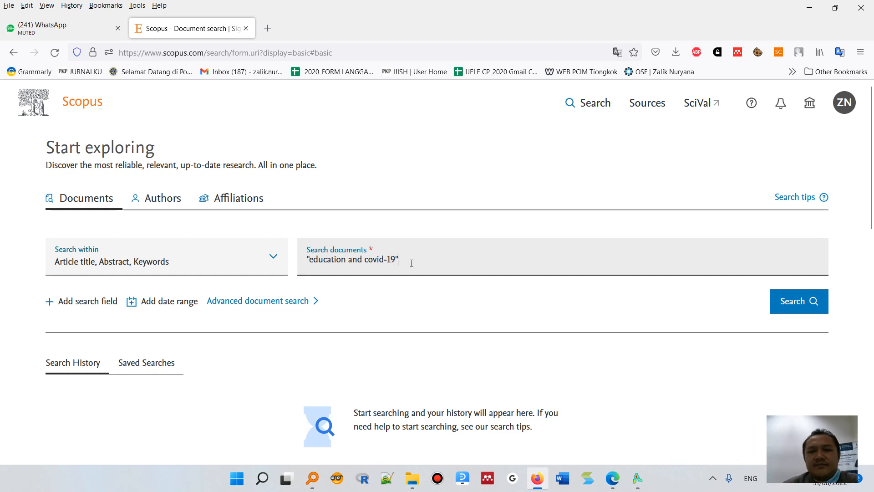
pyautogui.moveTo(312, 260)
pyautogui.mouseDown()
pyautogui.moveTo(394, 258)
pyautogui.moveTo(310, 260)
pyautogui.mouseUp()
pyautogui.click(404, 256)
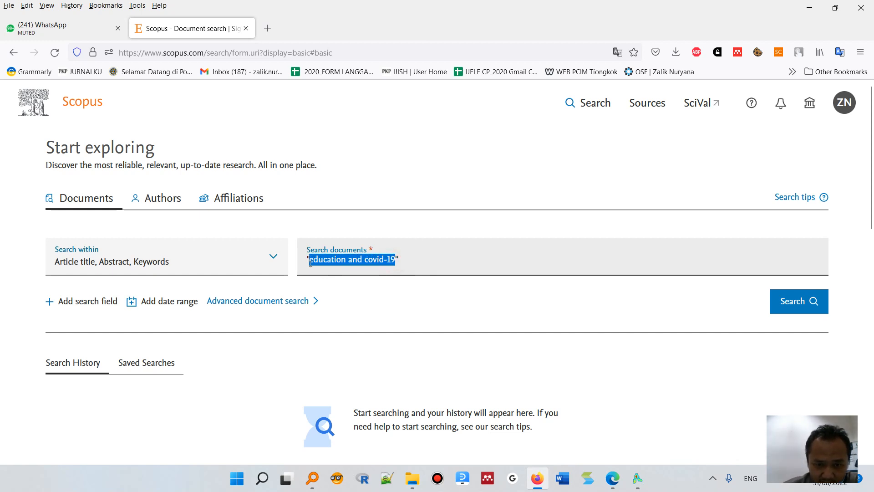
pyautogui.click(438, 264)
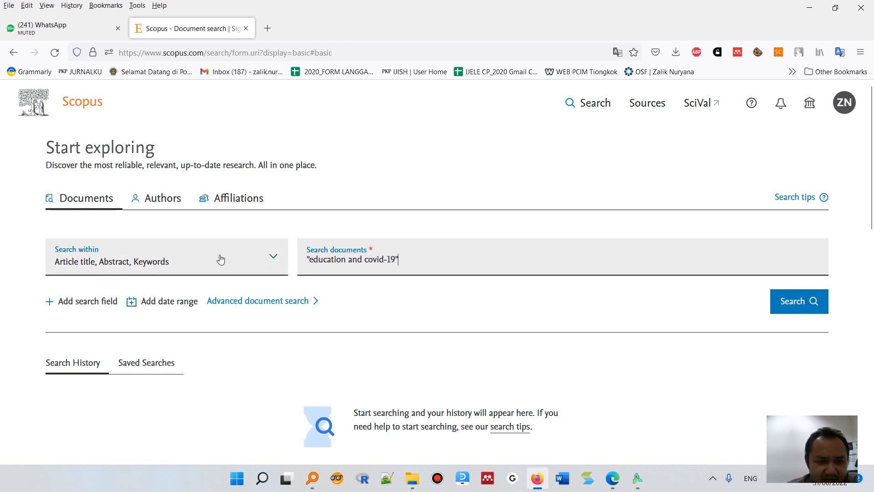
# - Review the available search fields and restrict the query to Article title
pyautogui.click(162, 258)
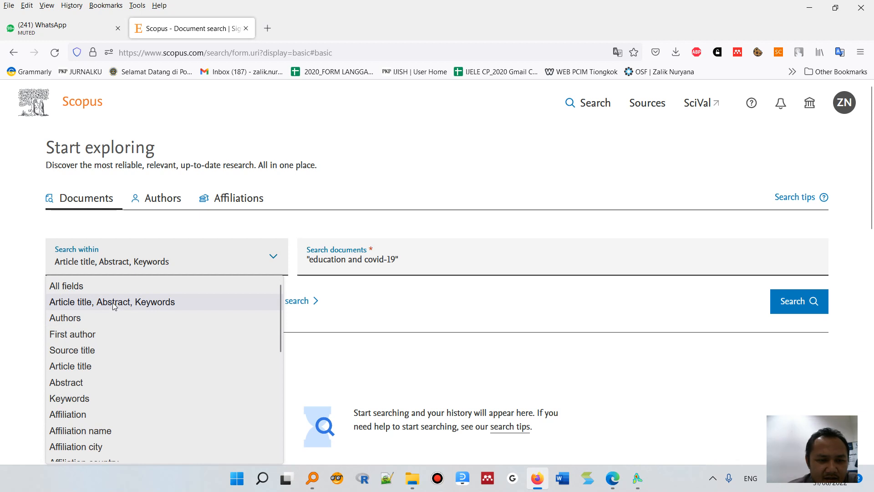
pyautogui.click(139, 305)
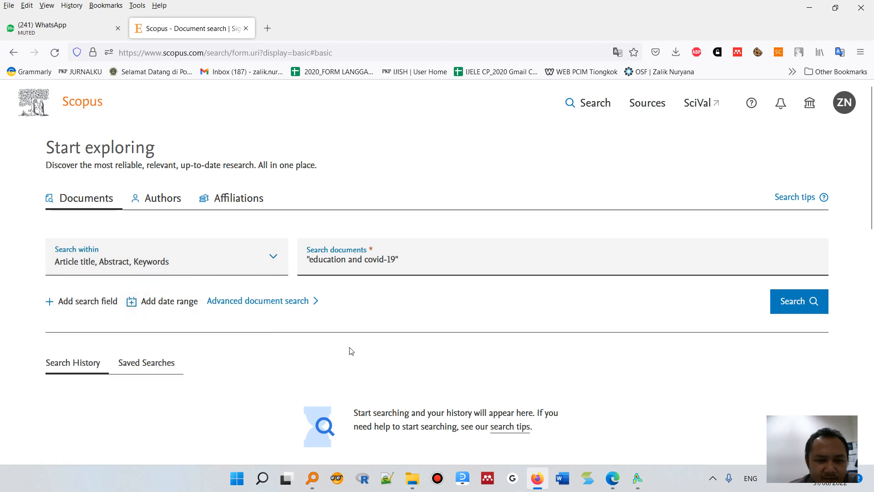
pyautogui.click(249, 259)
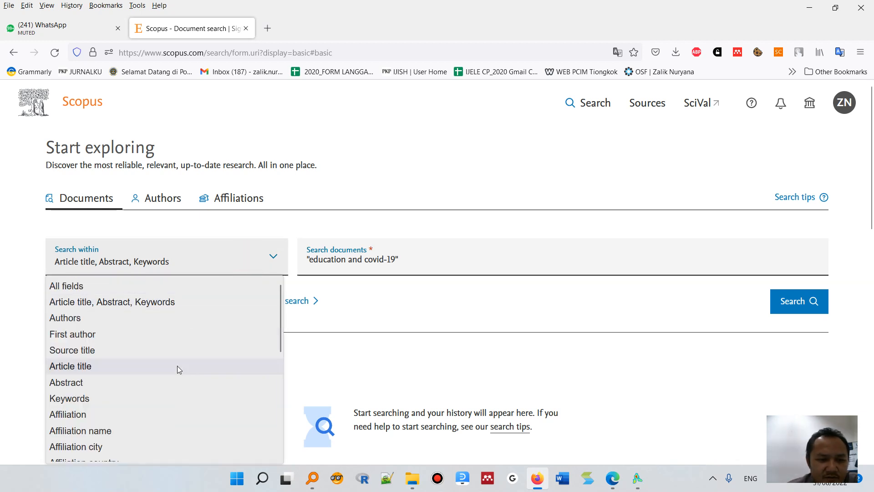
pyautogui.scroll(-2, 189, 362)
pyautogui.scroll(-2, 189, 367)
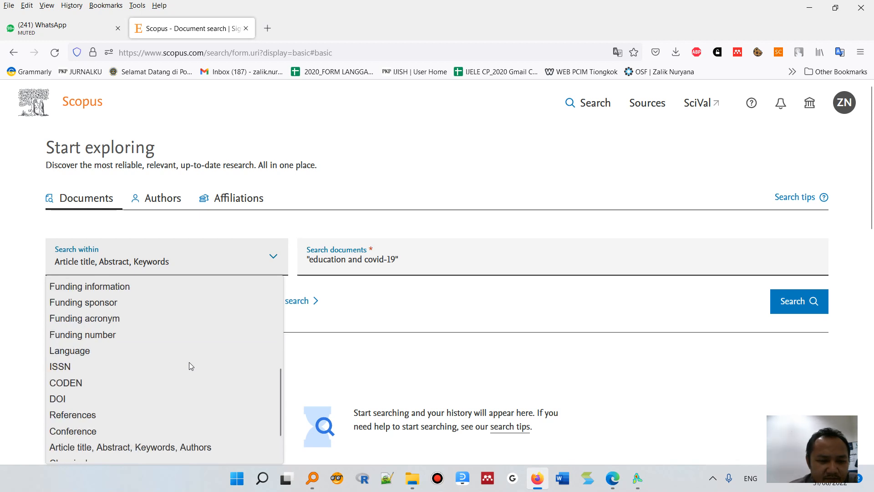
pyautogui.scroll(2, 190, 367)
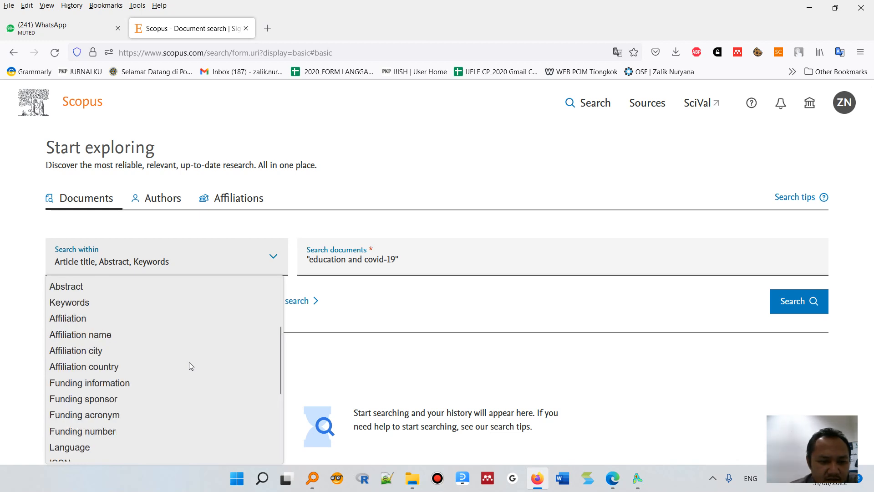
pyautogui.scroll(2, 189, 364)
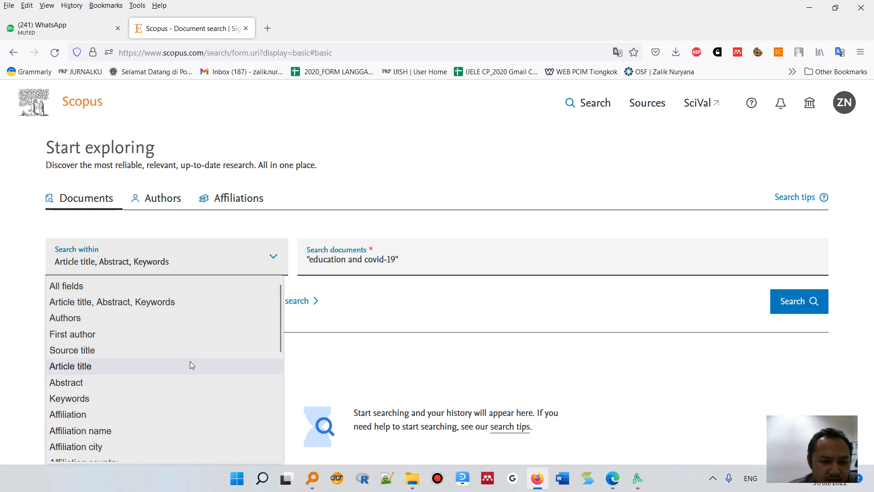
pyautogui.click(90, 366)
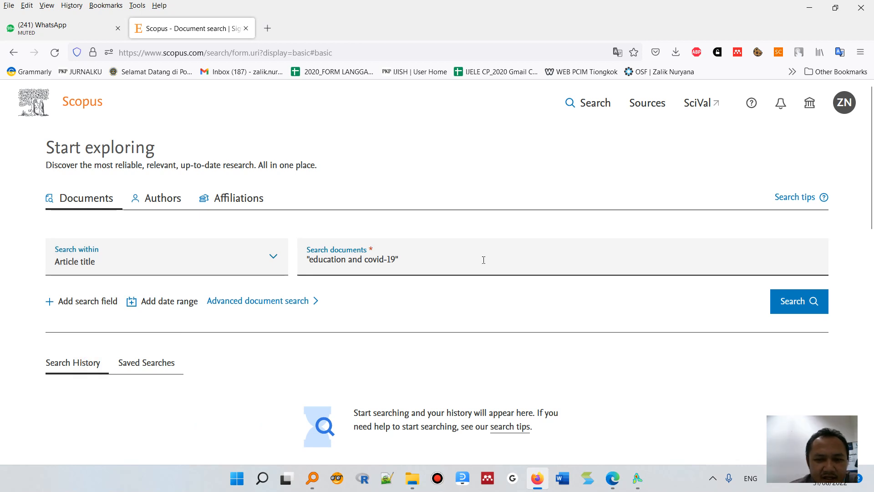
# - Run the exact-phrase title search and look through the resulting document list
pyautogui.click(802, 303)
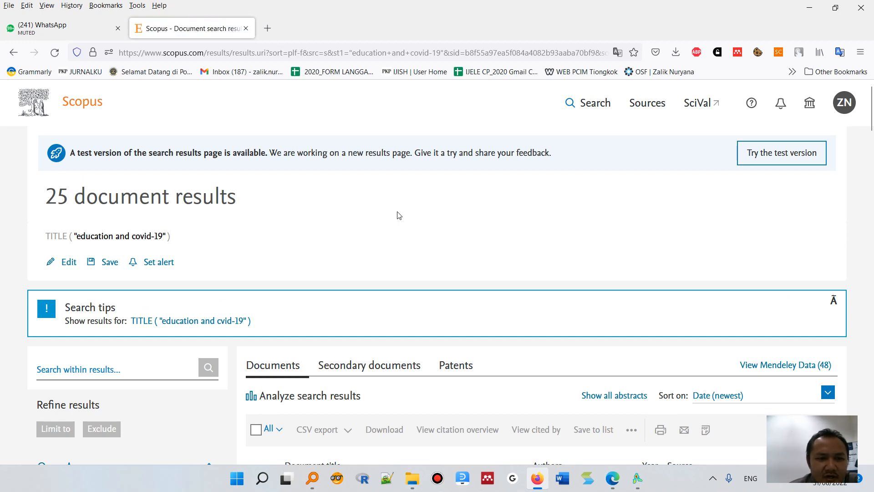
pyautogui.scroll(-2, 400, 213)
pyautogui.scroll(1, 400, 213)
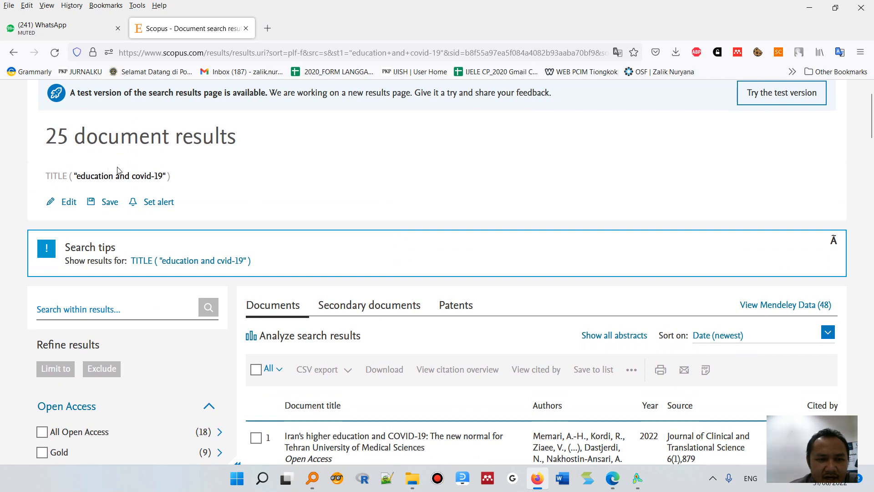
pyautogui.scroll(-1, 430, 251)
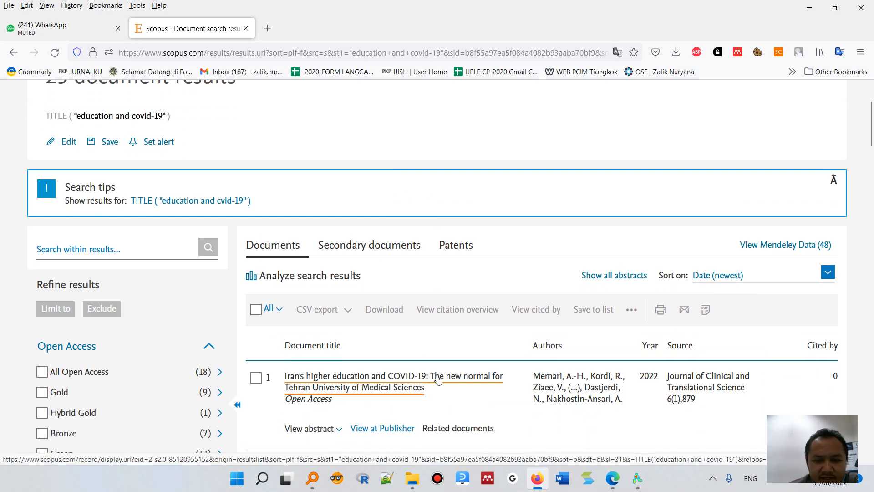
pyautogui.scroll(-3, 449, 378)
pyautogui.scroll(5, 448, 378)
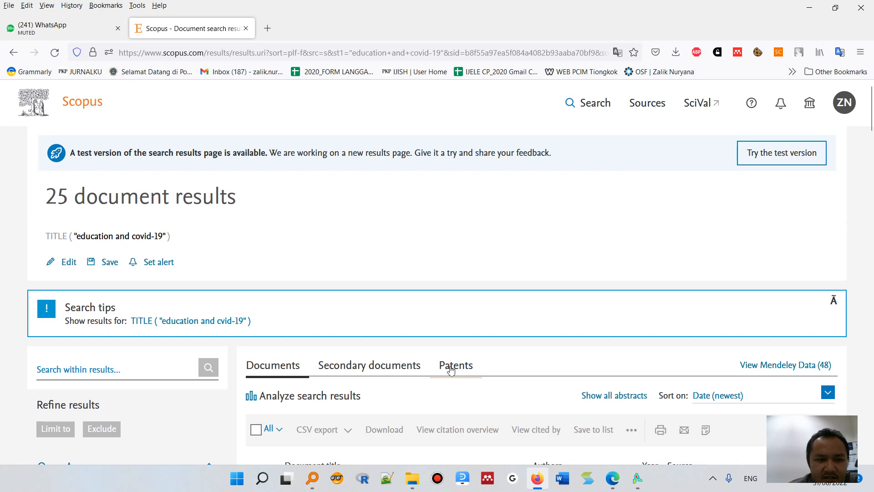
# - Reopen the query for editing and reduce it to the single word education without quotation marks
pyautogui.click(74, 269)
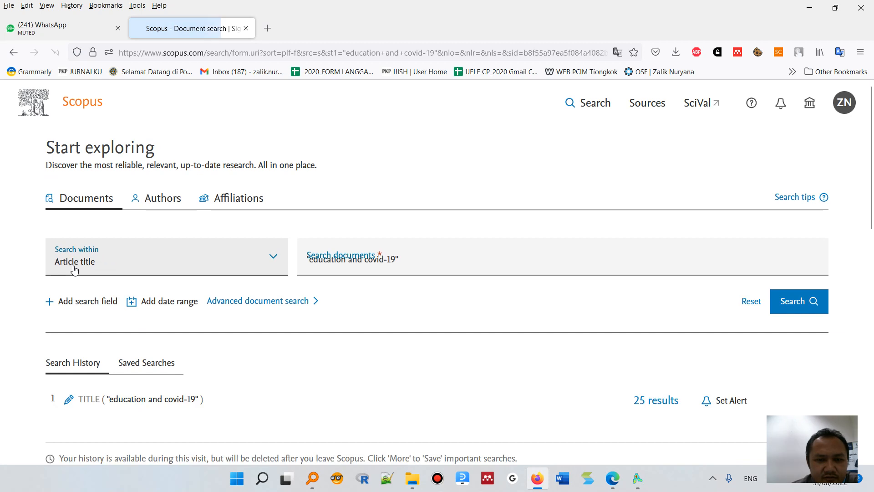
pyautogui.doubleClick(370, 262)
pyautogui.click(369, 261)
pyautogui.moveTo(364, 263); pyautogui.dragTo(395, 261)
pyautogui.rightClick(395, 261)
pyautogui.click(441, 67)
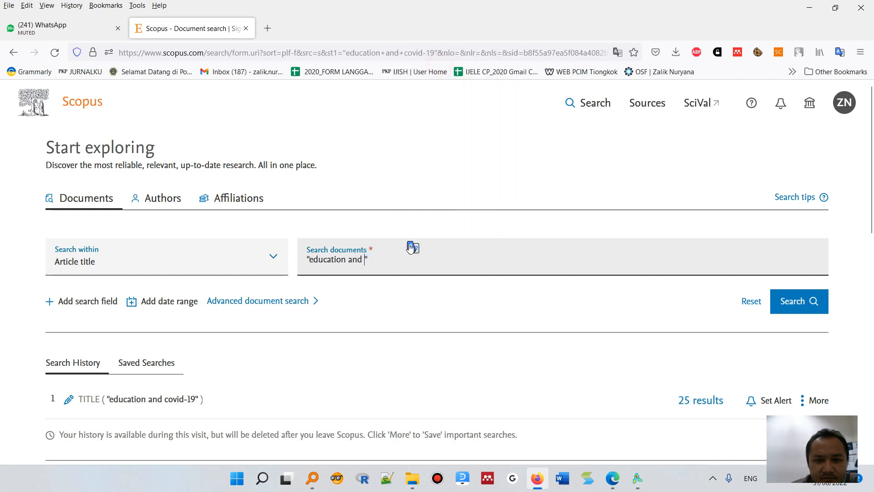
pyautogui.press('BackSpace')
pyautogui.press('BackSpace')
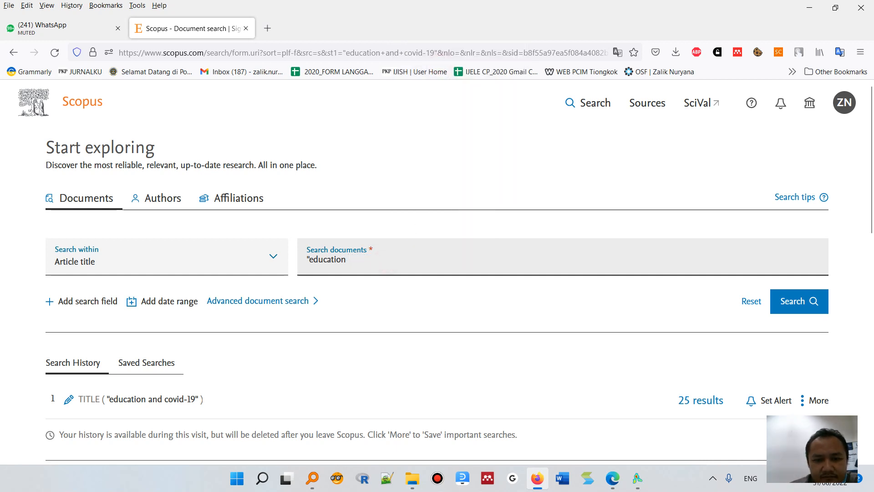
pyautogui.click(310, 259)
pyautogui.press('BackSpace')
# - Add a second search field joined with AND, set to Article title with the term covid-19, and run the search
pyautogui.click(87, 301)
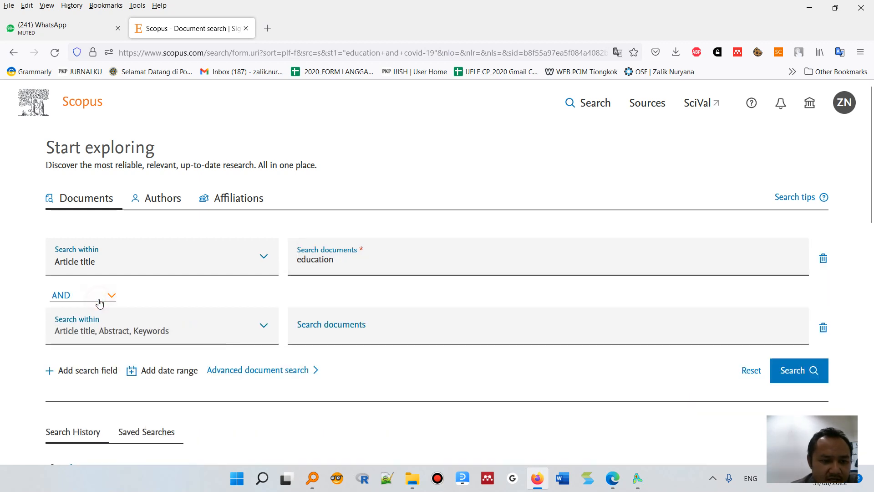
pyautogui.click(110, 331)
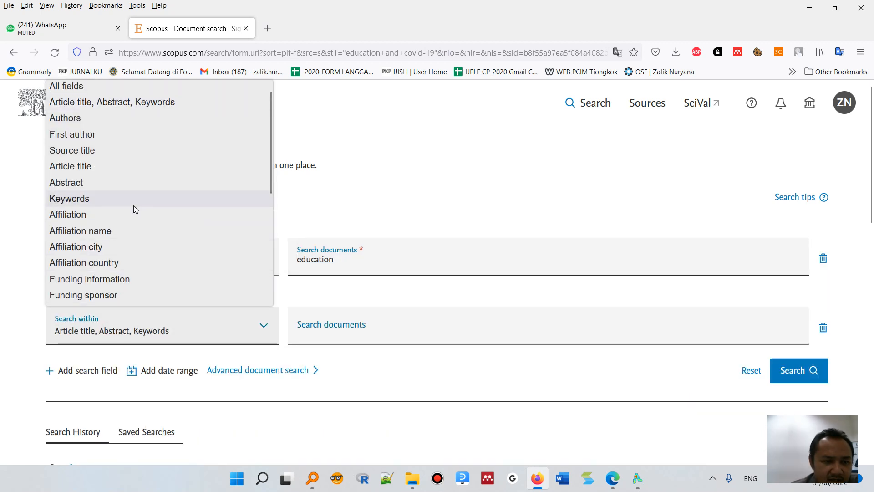
pyautogui.click(86, 165)
pyautogui.click(372, 328)
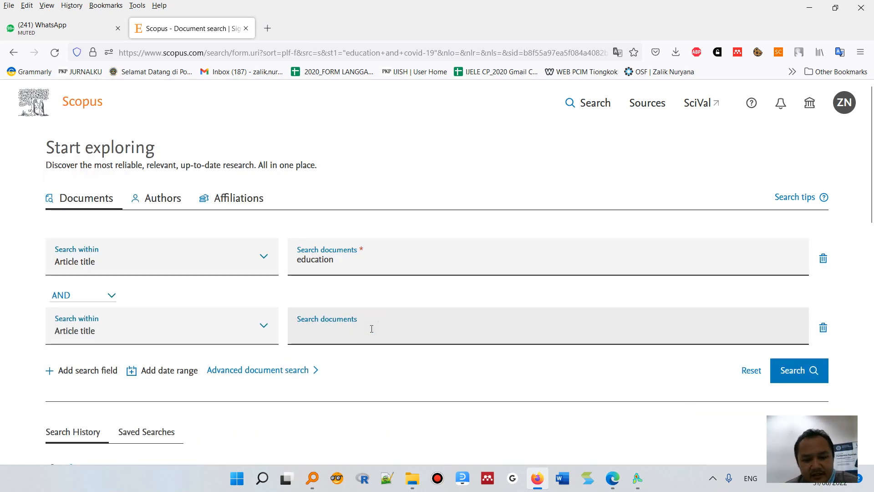
pyautogui.write('covid-19')
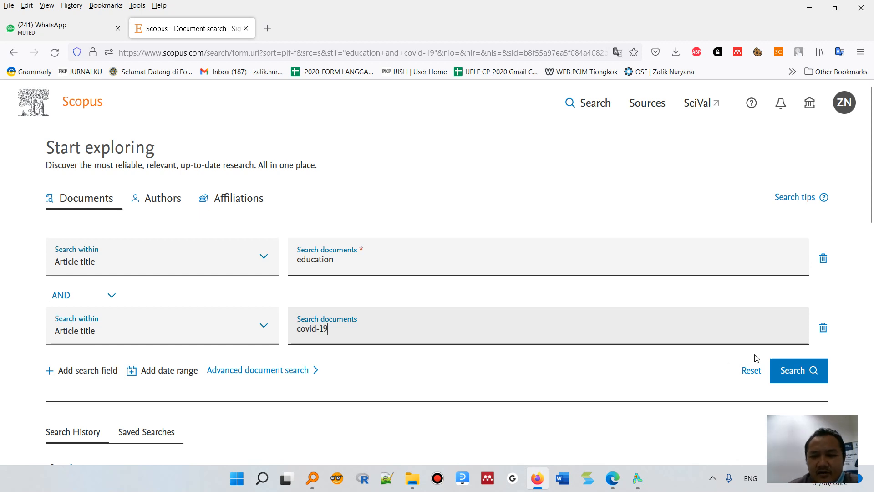
pyautogui.click(781, 368)
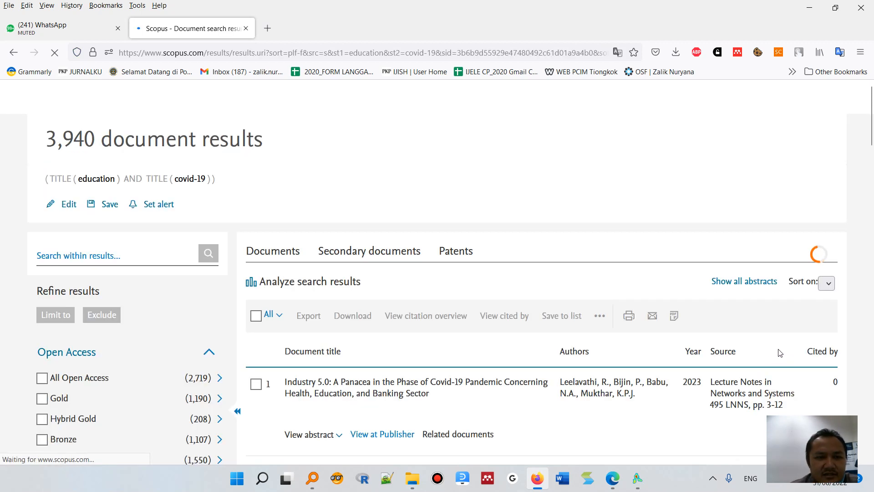
# - Examine the total number of document results, the listed articles and the Year filter
pyautogui.moveTo(47, 196); pyautogui.dragTo(95, 195)
pyautogui.click(406, 220)
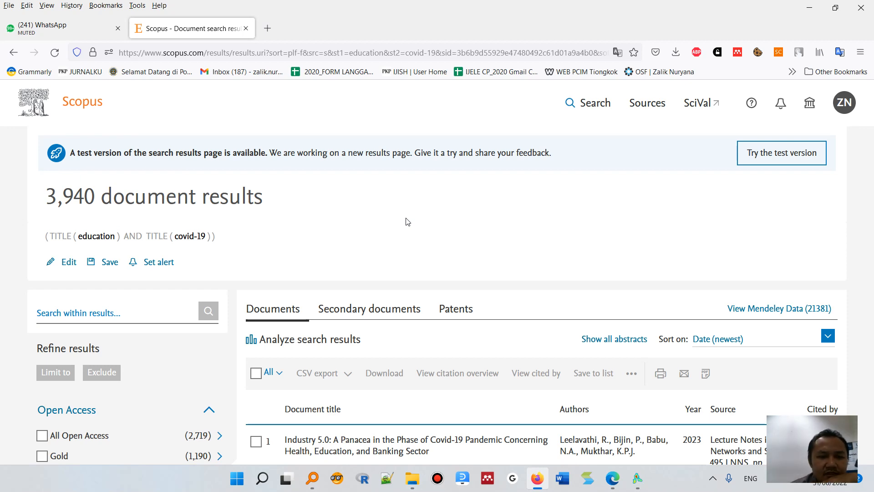
pyautogui.scroll(-4, 407, 222)
pyautogui.scroll(5, 258, 232)
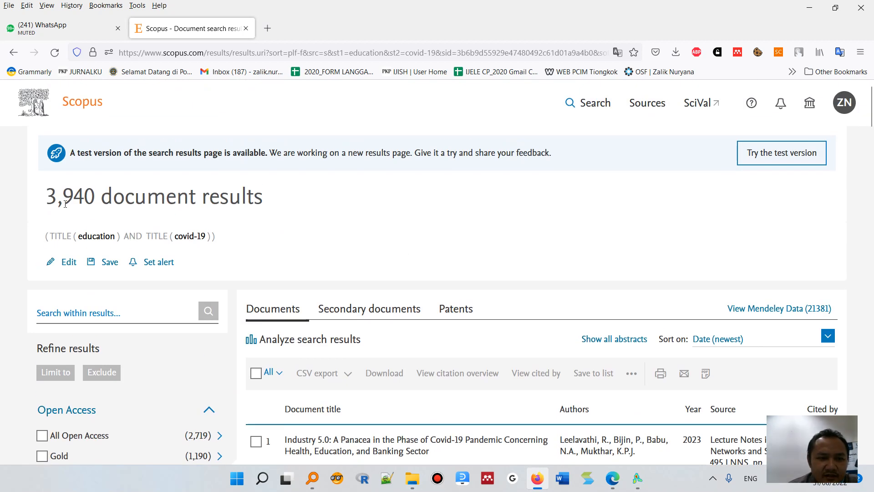
pyautogui.moveTo(50, 202); pyautogui.dragTo(95, 200)
pyautogui.click(305, 211)
pyautogui.scroll(-3, 314, 207)
pyautogui.scroll(-7, 314, 207)
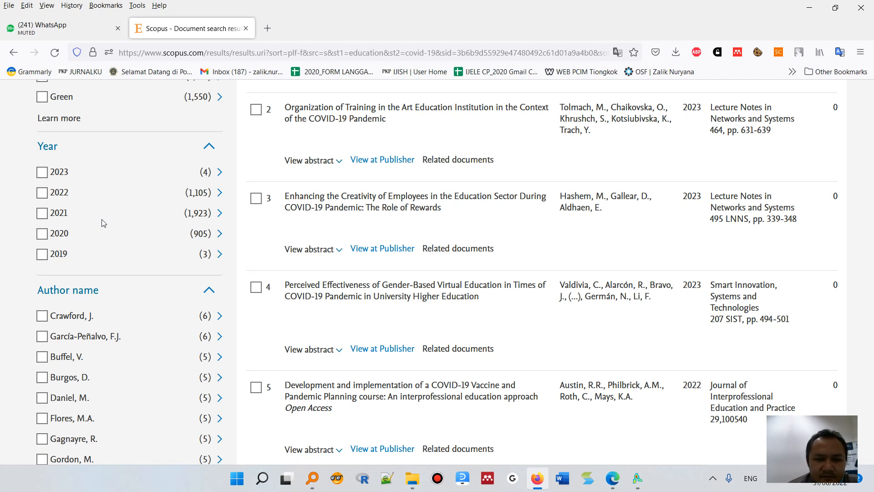
# - Try to limit the results to the Article document type, Journal source type and English language
pyautogui.scroll(-6, 104, 224)
pyautogui.scroll(-3, 104, 223)
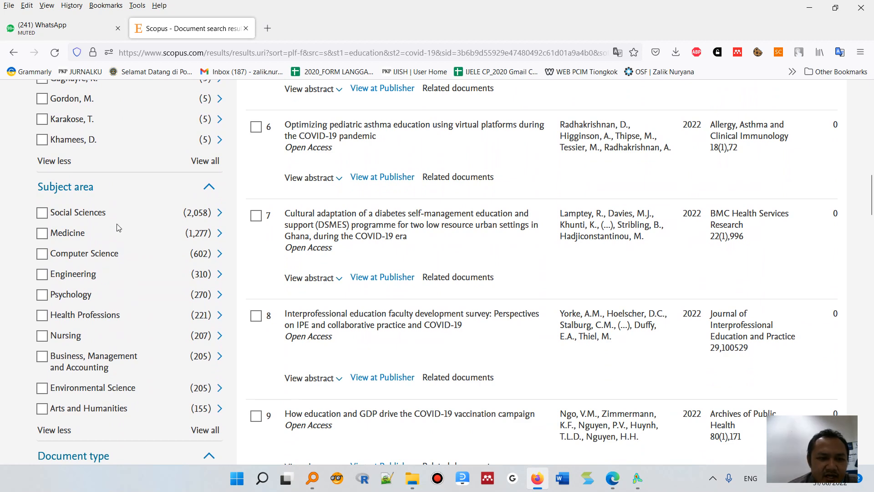
pyautogui.scroll(-5, 119, 228)
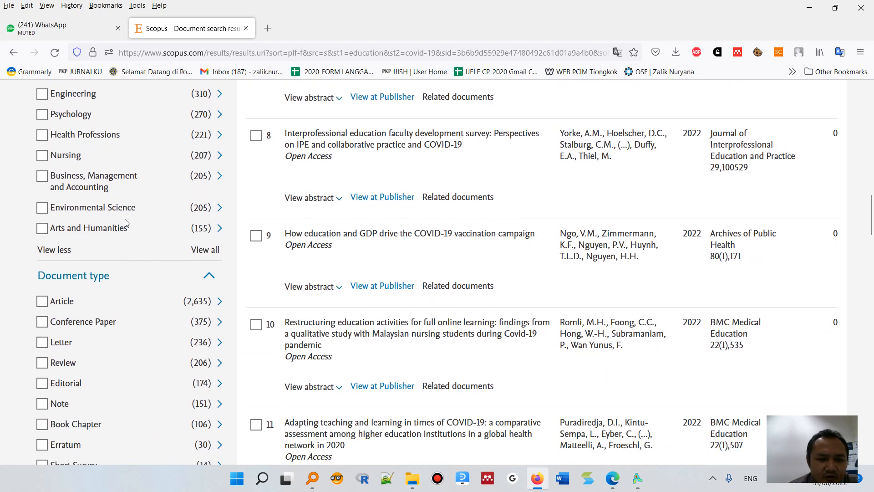
pyautogui.click(41, 302)
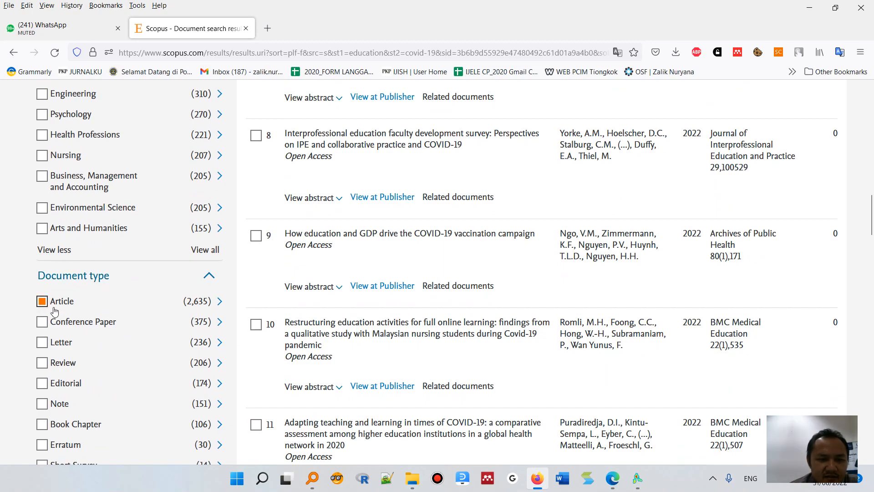
pyautogui.scroll(-10, 147, 285)
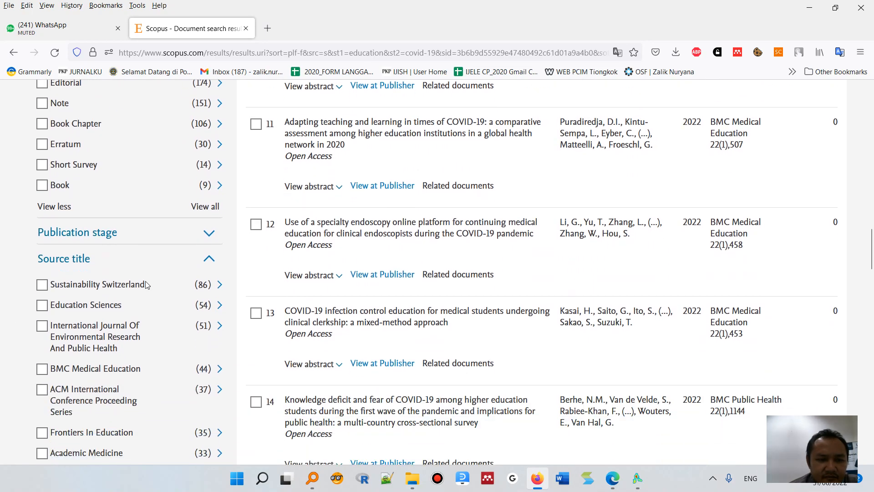
pyautogui.scroll(-10, 147, 285)
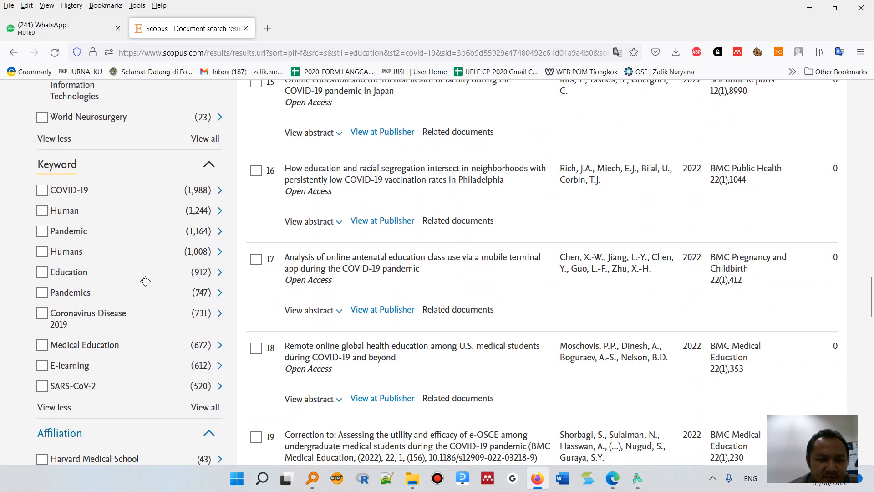
pyautogui.scroll(-10, 147, 285)
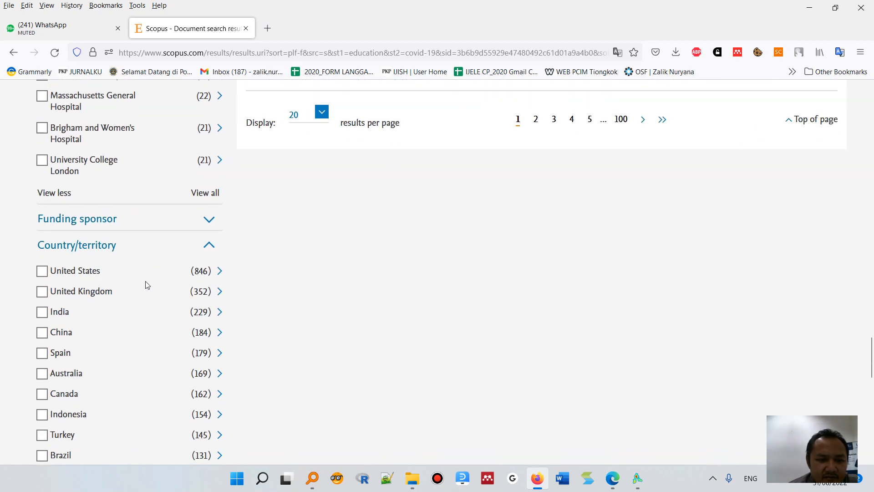
pyautogui.scroll(-2, 147, 285)
pyautogui.click(45, 288)
pyautogui.scroll(-4, 152, 250)
pyautogui.click(47, 312)
pyautogui.scroll(-10, 155, 304)
pyautogui.click(57, 246)
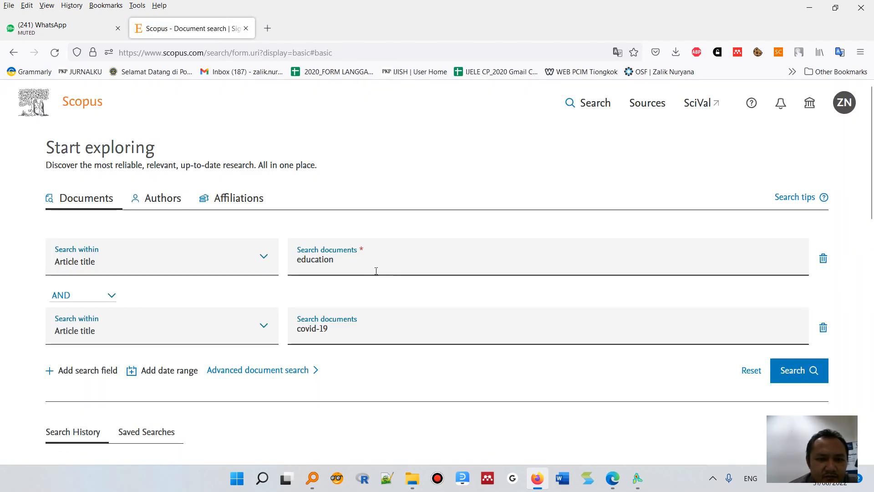
# - Rerun the title search and limit the results to the Article document type, Journal source type and English language
pyautogui.click(798, 370)
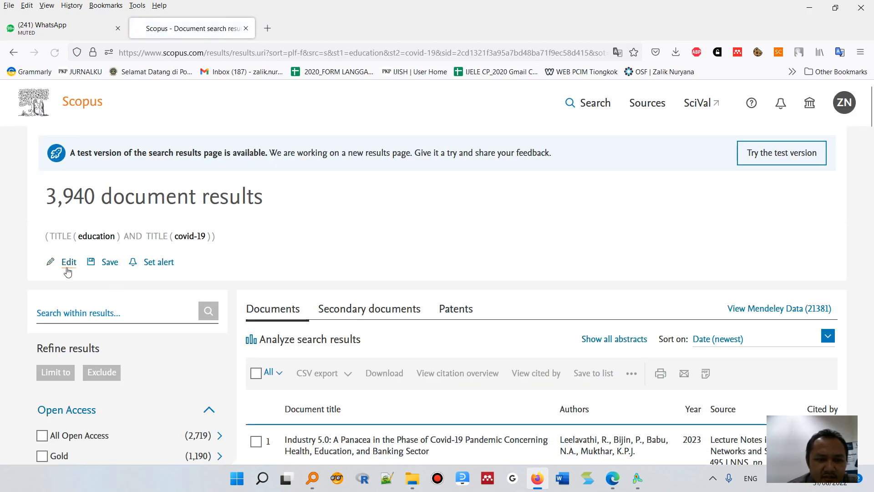
pyautogui.scroll(-15, 121, 296)
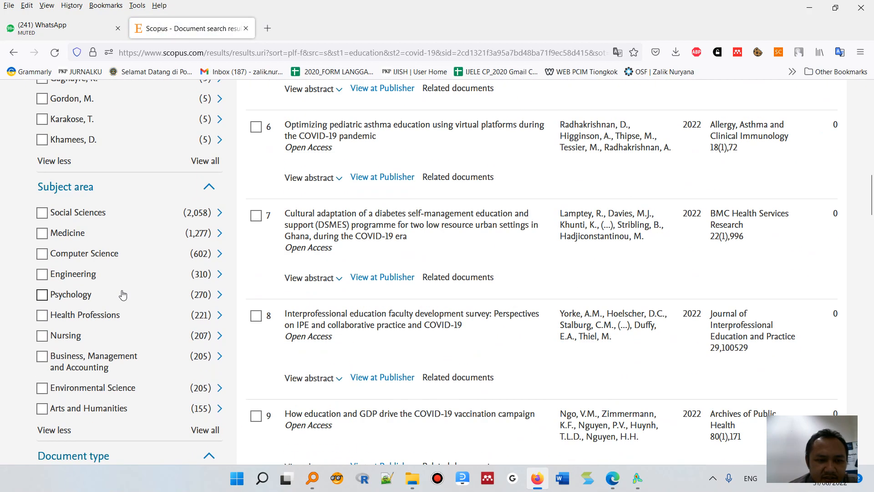
pyautogui.scroll(-5, 123, 295)
pyautogui.click(40, 242)
pyautogui.scroll(-10, 111, 258)
pyautogui.scroll(-15, 114, 259)
pyautogui.scroll(-2, 113, 254)
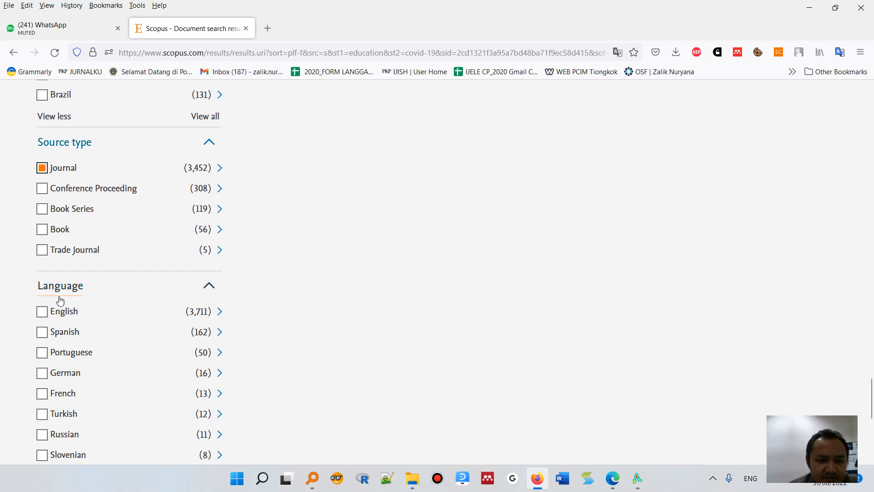
pyautogui.click(41, 311)
pyautogui.scroll(-6, 75, 286)
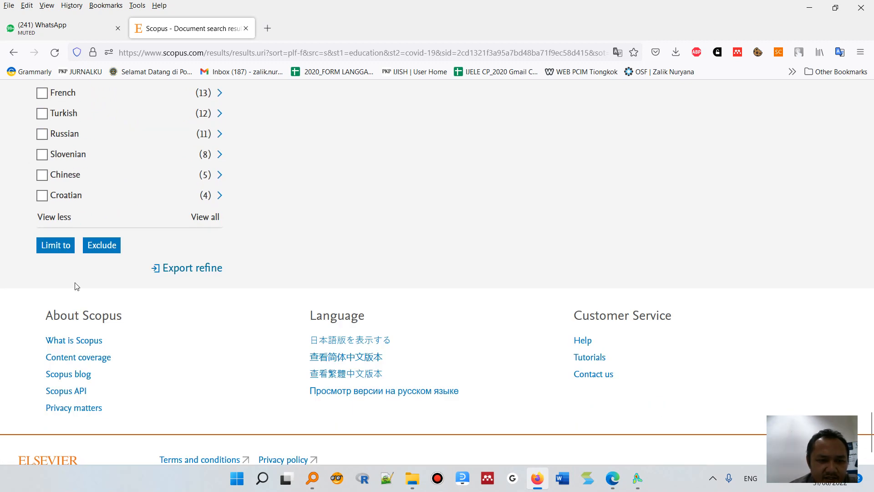
pyautogui.click(55, 245)
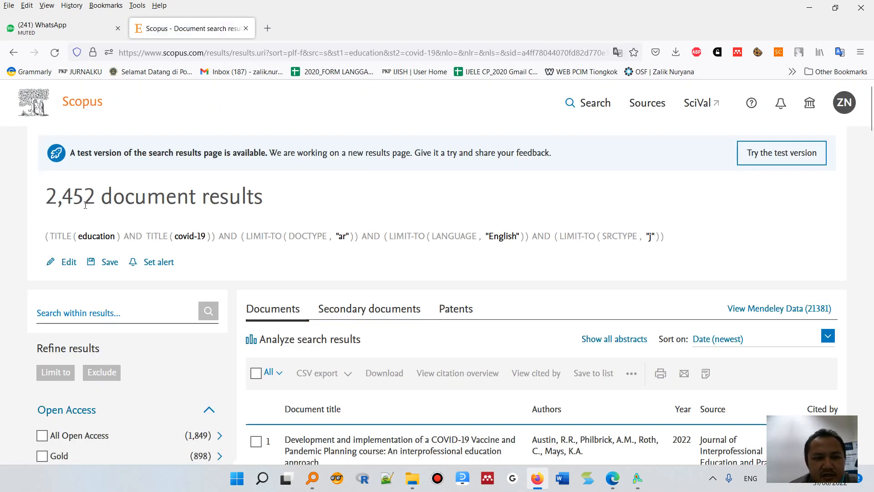
# - Examine the number of document results and the top of the filtered document list
pyautogui.moveTo(50, 199); pyautogui.dragTo(106, 198)
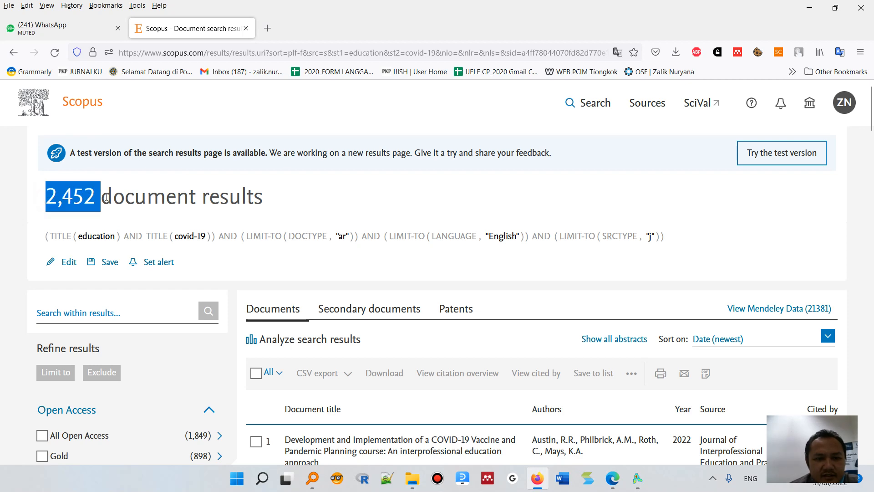
pyautogui.click(345, 190)
pyautogui.scroll(-3, 342, 193)
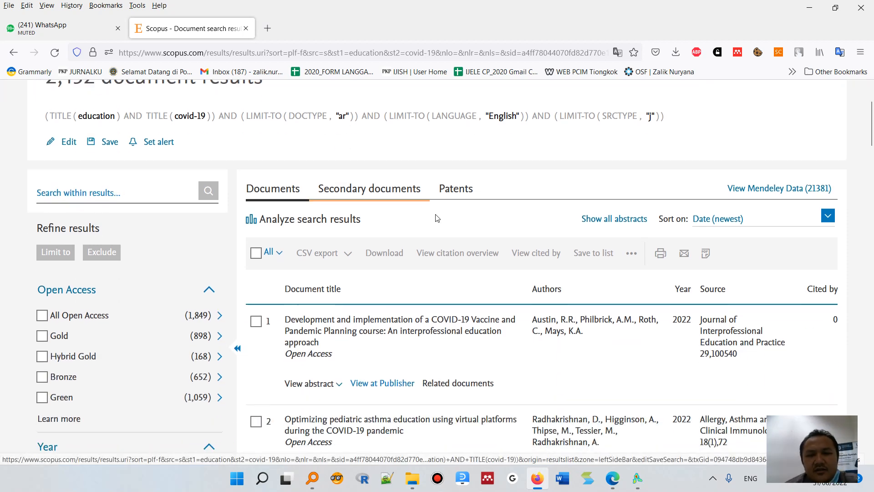
pyautogui.scroll(3, 132, 235)
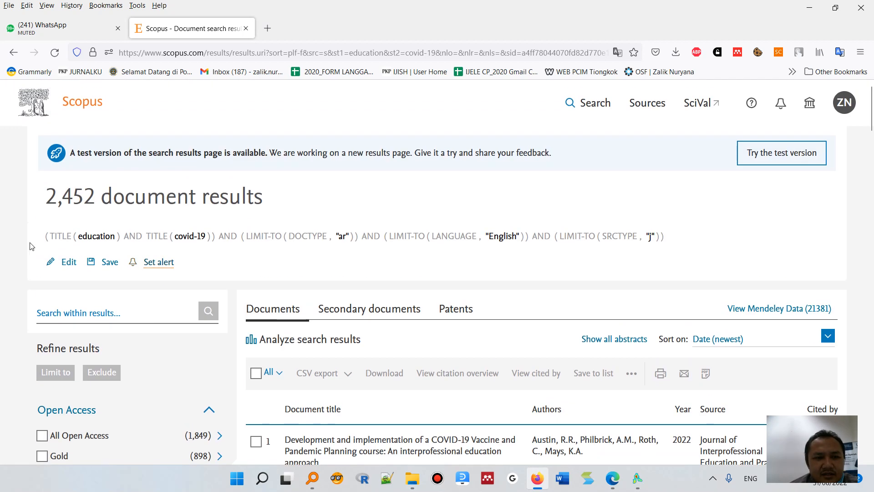
pyautogui.moveTo(50, 197); pyautogui.dragTo(98, 197)
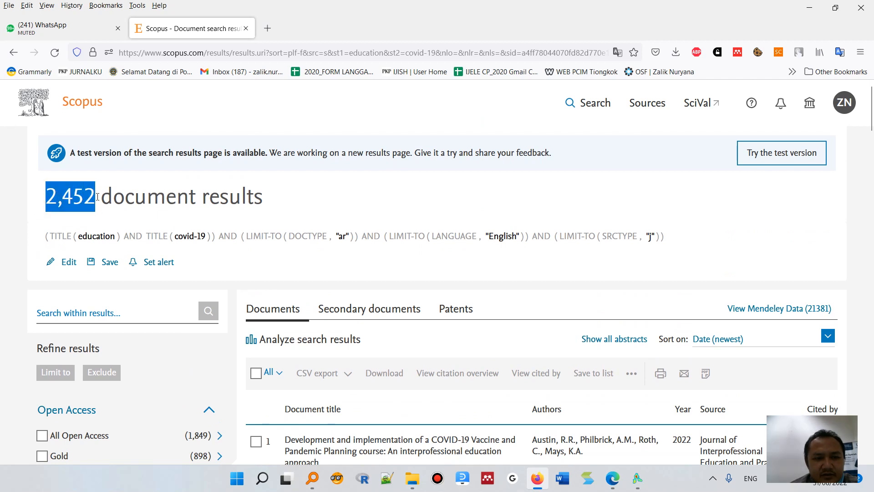
pyautogui.click(130, 206)
pyautogui.scroll(-3, 305, 273)
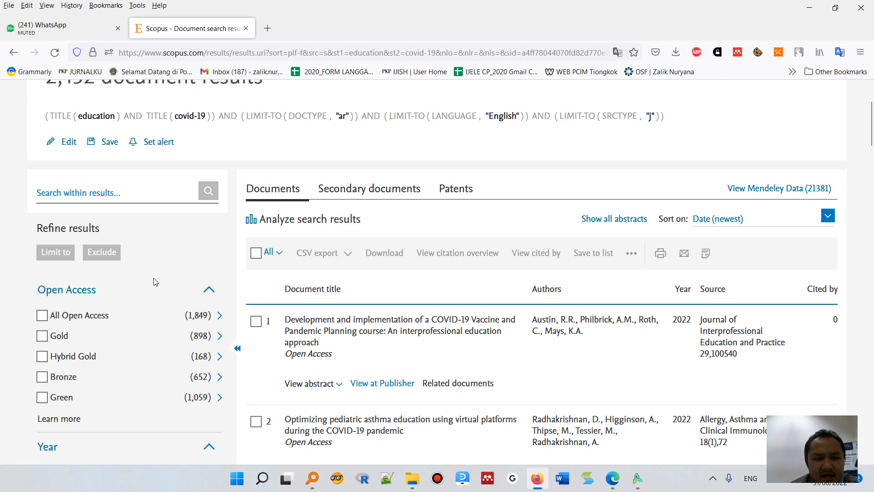
# - Limit the results further to the publication years 2020 and 2021
pyautogui.scroll(-6, 156, 280)
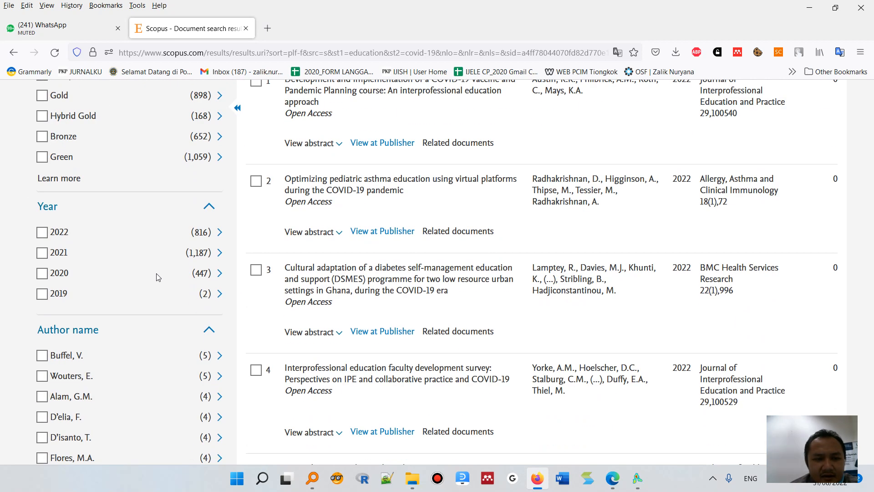
pyautogui.click(43, 273)
pyautogui.click(43, 253)
pyautogui.scroll(-20, 92, 255)
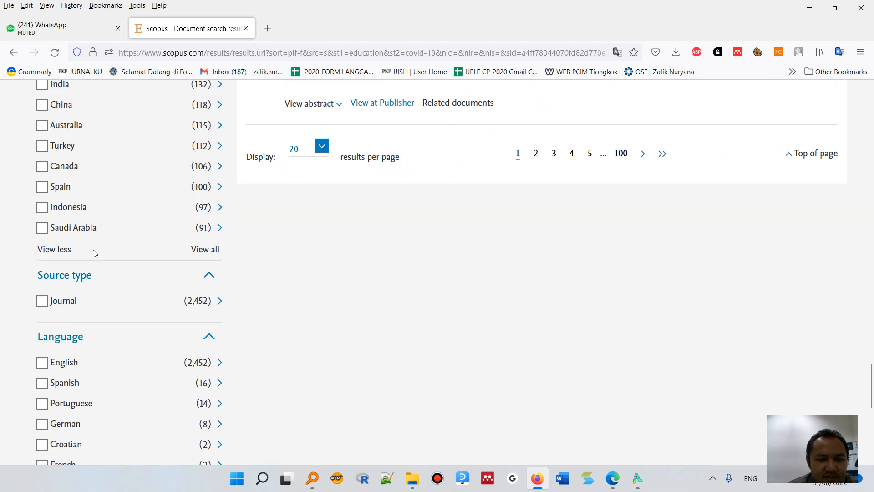
pyautogui.scroll(-5, 95, 253)
pyautogui.click(46, 356)
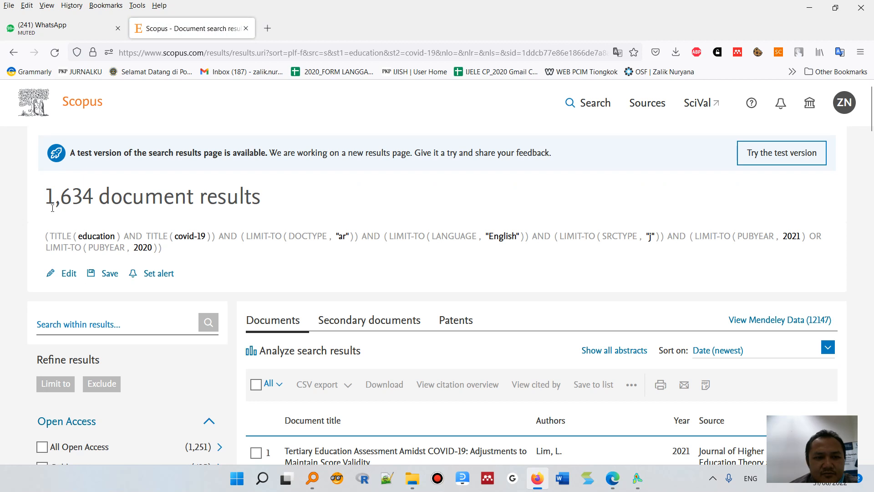
# - Select all the listed documents and open Analyze search results in a new browser tab
pyautogui.moveTo(46, 201); pyautogui.dragTo(91, 198)
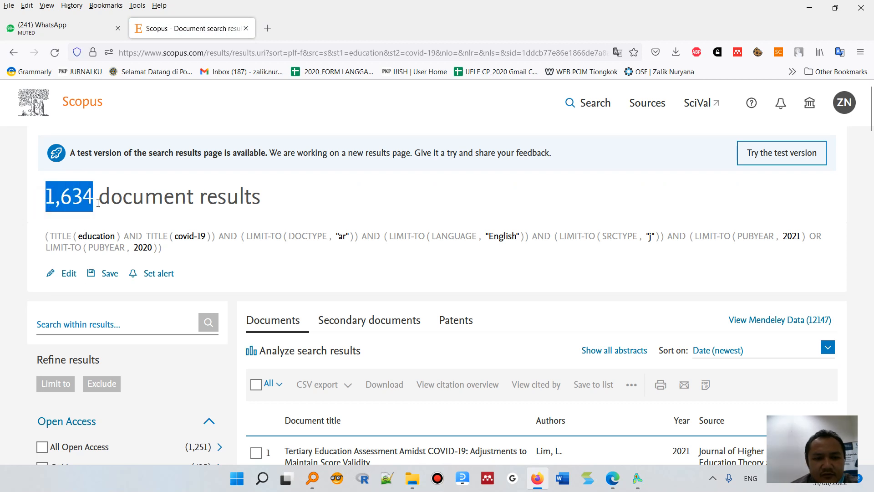
pyautogui.click(393, 214)
pyautogui.scroll(-3, 395, 216)
pyautogui.click(256, 264)
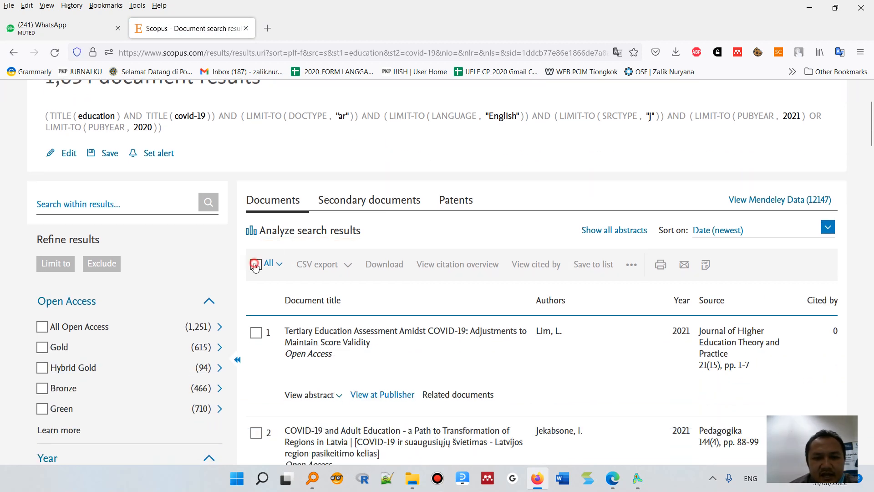
pyautogui.rightClick(324, 231)
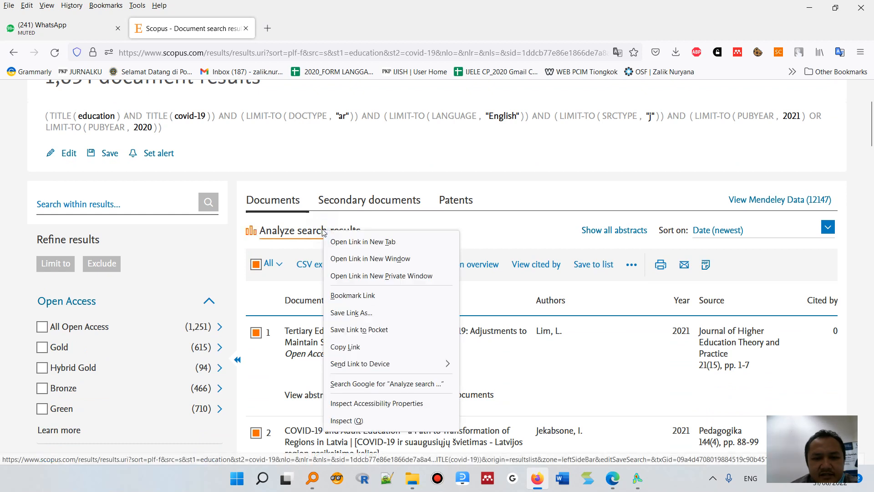
pyautogui.click(364, 240)
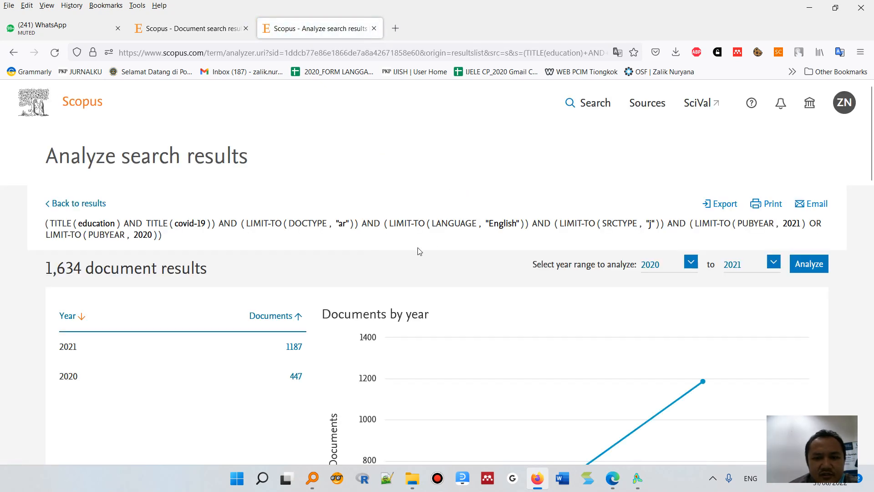
# - Examine the Documents by year chart for 2020 and 2021 and the analysis cards below it
pyautogui.scroll(-4, 439, 221)
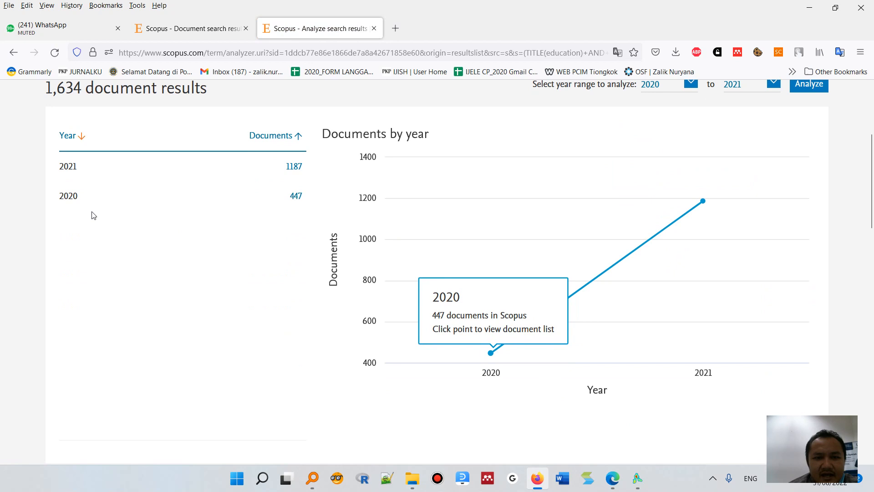
pyautogui.moveTo(708, 209)
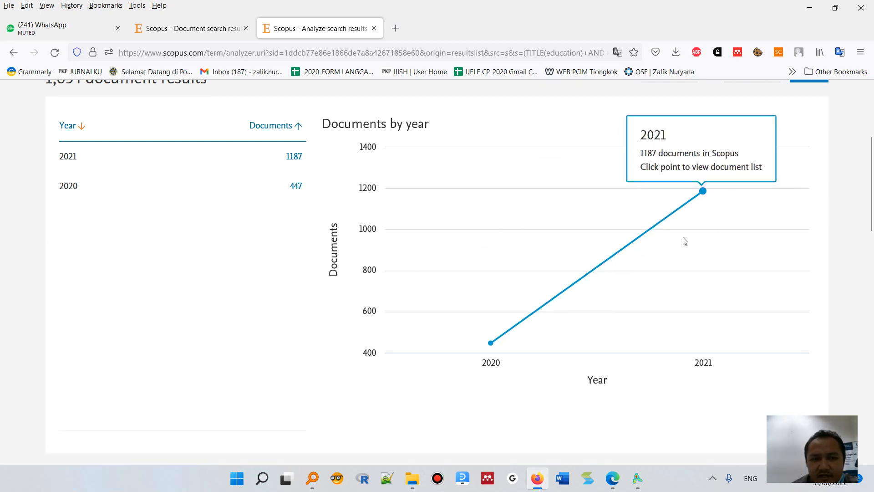
pyautogui.scroll(-5, 684, 241)
pyautogui.scroll(-3, 635, 222)
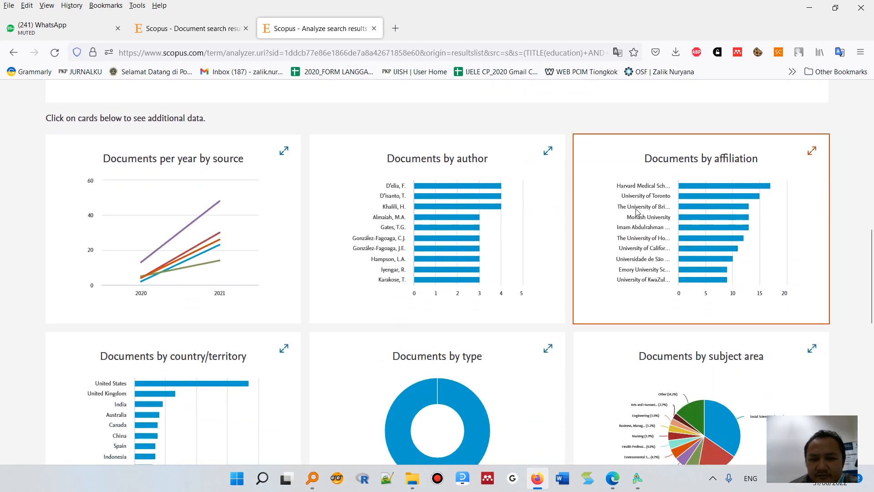
# - Open the Documents by author analysis and review its chart and the remaining analysis cards
pyautogui.click(468, 219)
pyautogui.scroll(-3, 153, 237)
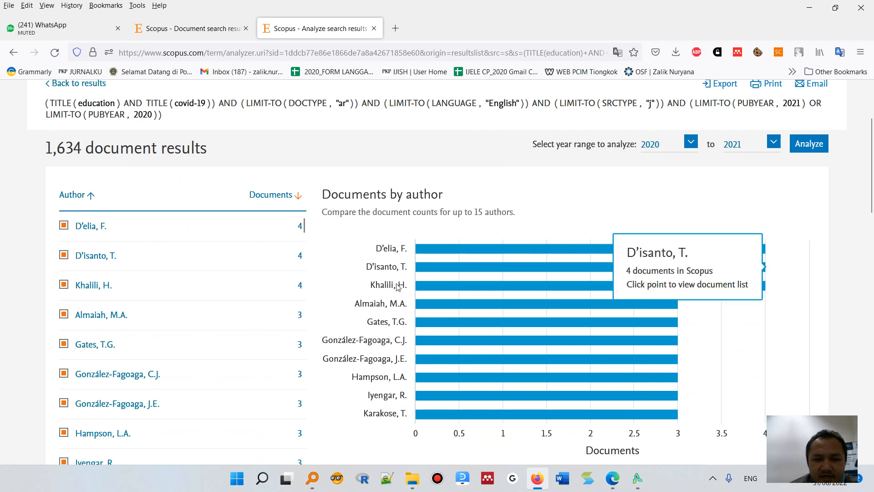
pyautogui.moveTo(512, 260)
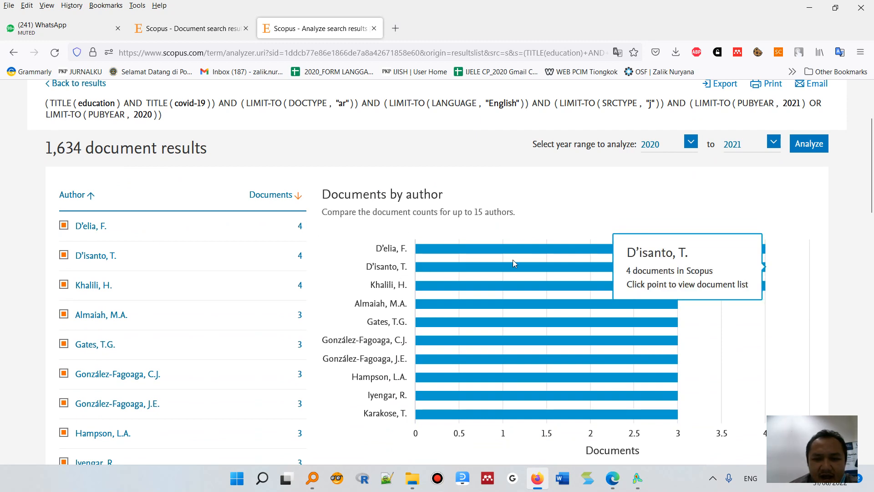
pyautogui.scroll(-9, 513, 259)
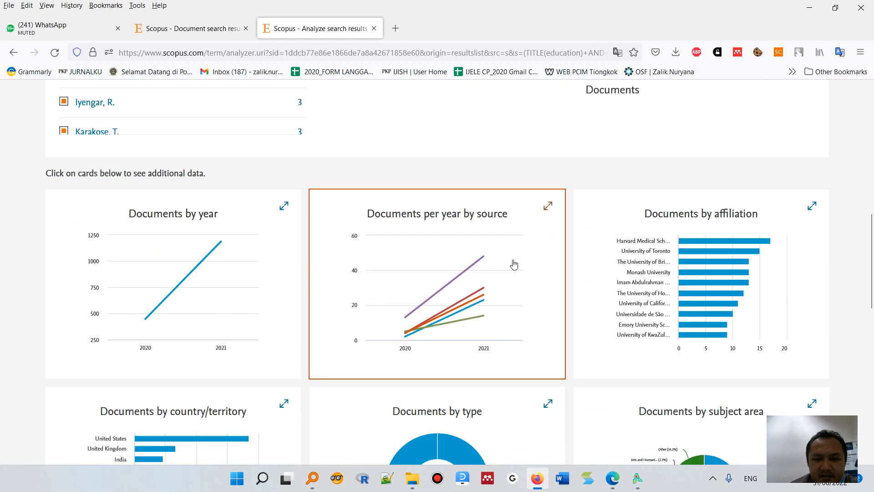
pyautogui.scroll(-3, 514, 264)
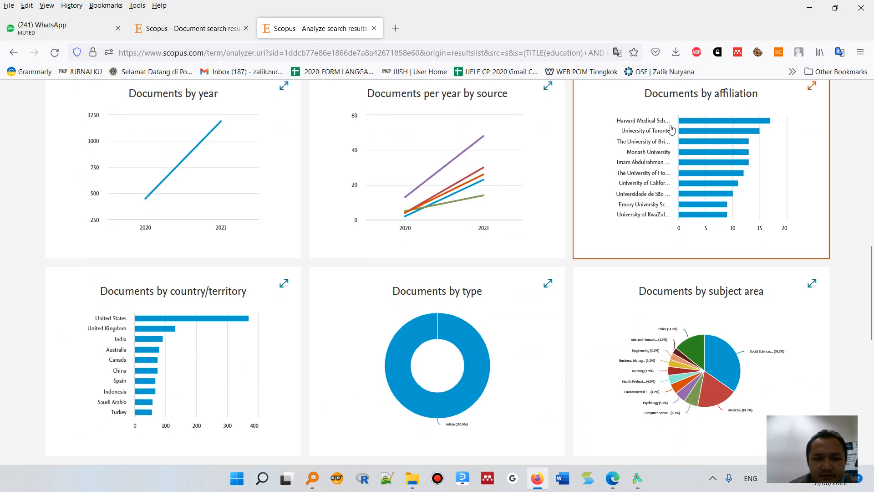
pyautogui.scroll(-3, 674, 127)
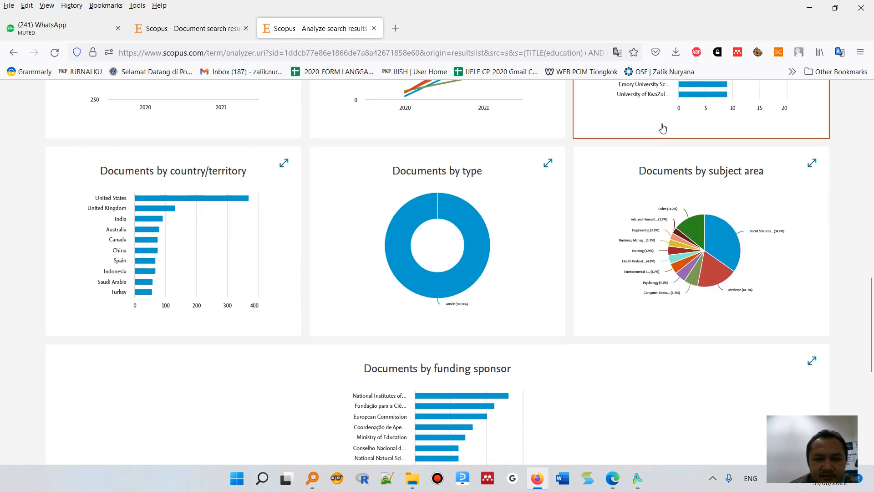
# - Open the Documents by country/territory analysis and review its ranking, chart and the other cards
pyautogui.click(222, 224)
pyautogui.scroll(-3, 325, 324)
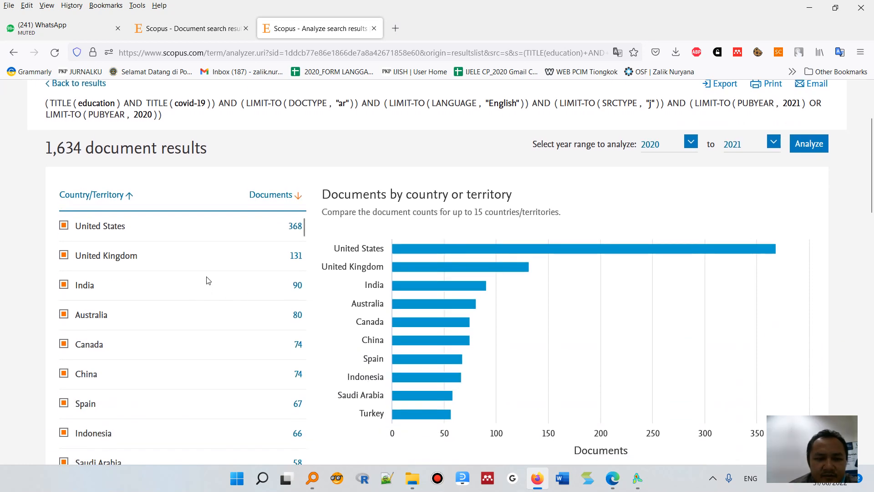
pyautogui.scroll(-2, 206, 280)
pyautogui.scroll(2, 200, 294)
pyautogui.scroll(-5, 614, 246)
pyautogui.scroll(-3, 646, 225)
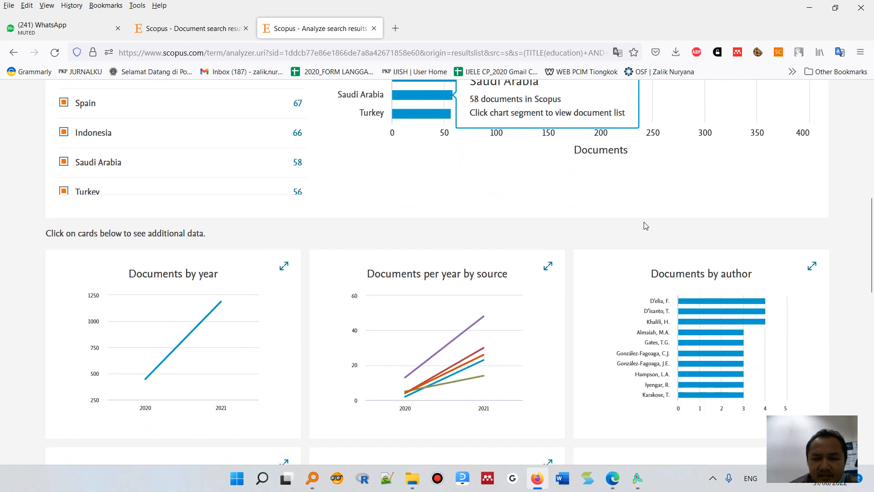
pyautogui.scroll(-6, 646, 226)
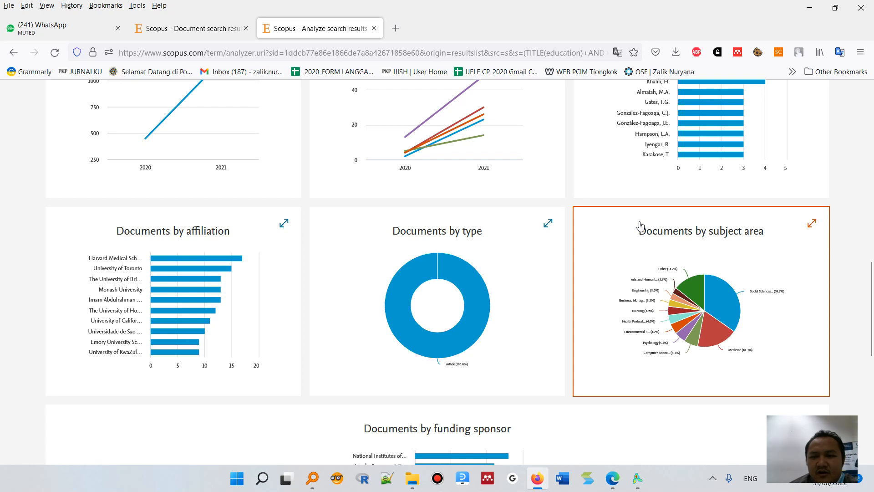
# - Open the Documents by subject area analysis and review its ranking, pie chart and the remaining analysis cards
pyautogui.click(639, 282)
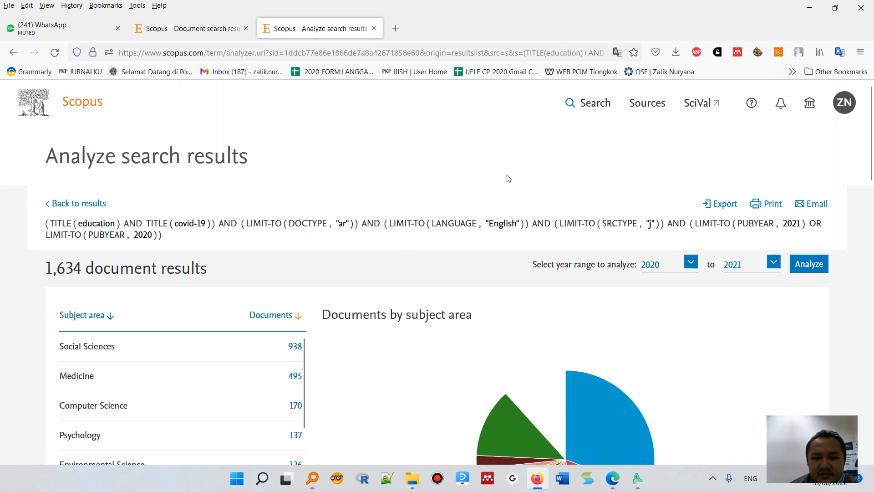
pyautogui.scroll(-4, 509, 178)
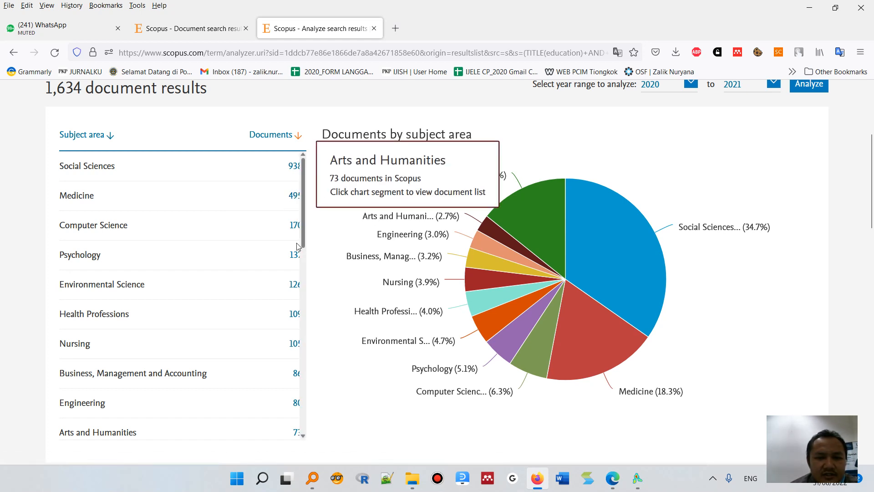
pyautogui.scroll(-6, 254, 275)
pyautogui.scroll(-10, 388, 267)
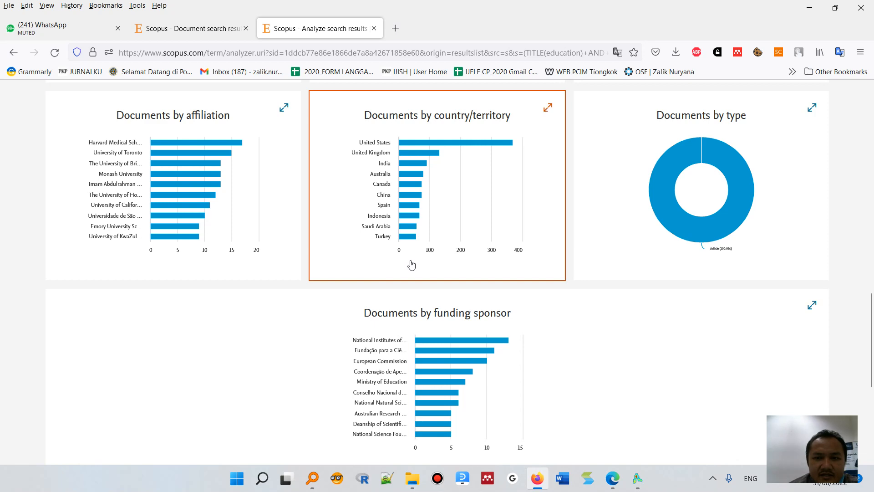
pyautogui.scroll(10, 503, 254)
pyautogui.scroll(-2, 766, 221)
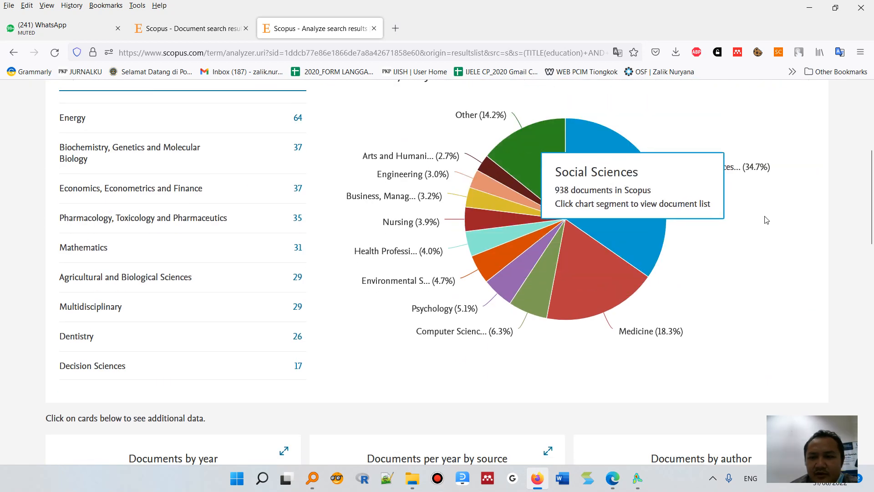
# - Take a browser screenshot of the Documents by subject area chart region and copy it to the clipboard
pyautogui.rightClick(829, 152)
pyautogui.rightClick(842, 136)
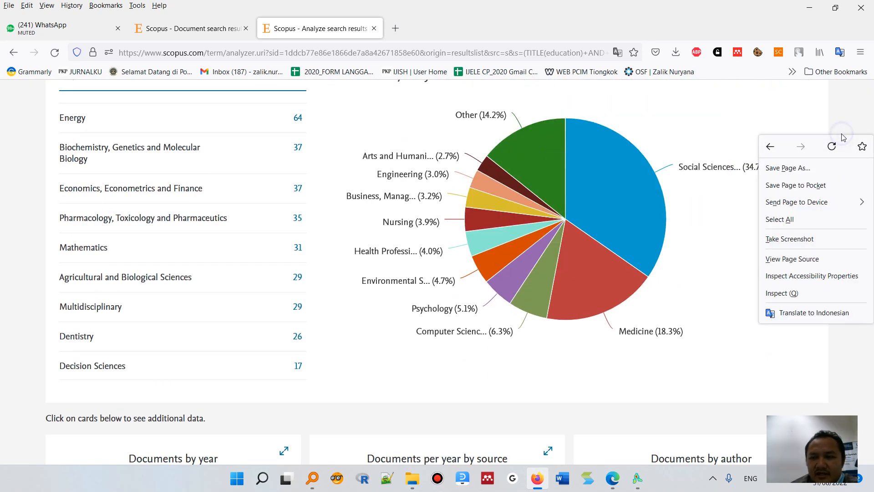
pyautogui.click(790, 238)
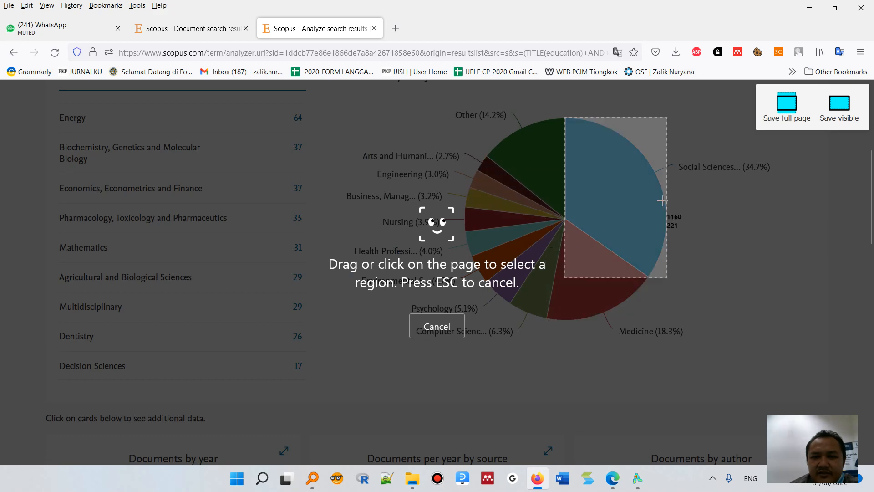
pyautogui.click(729, 248)
pyautogui.scroll(2, 731, 254)
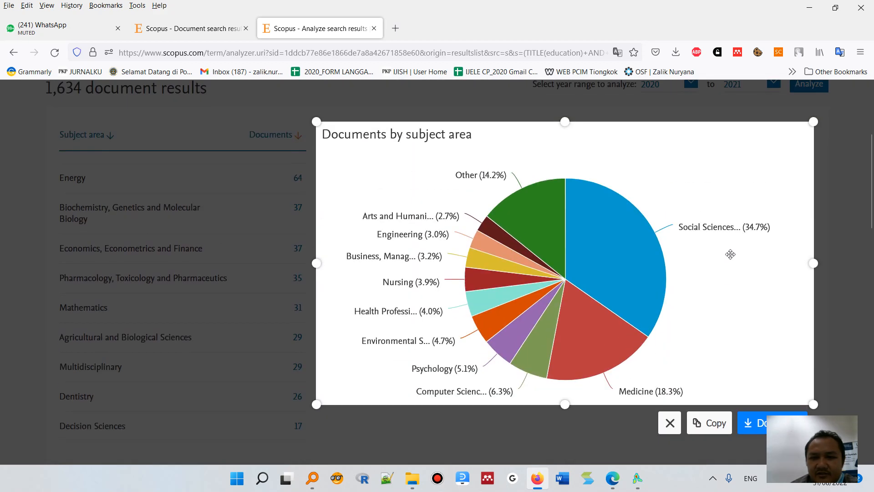
pyautogui.click(706, 420)
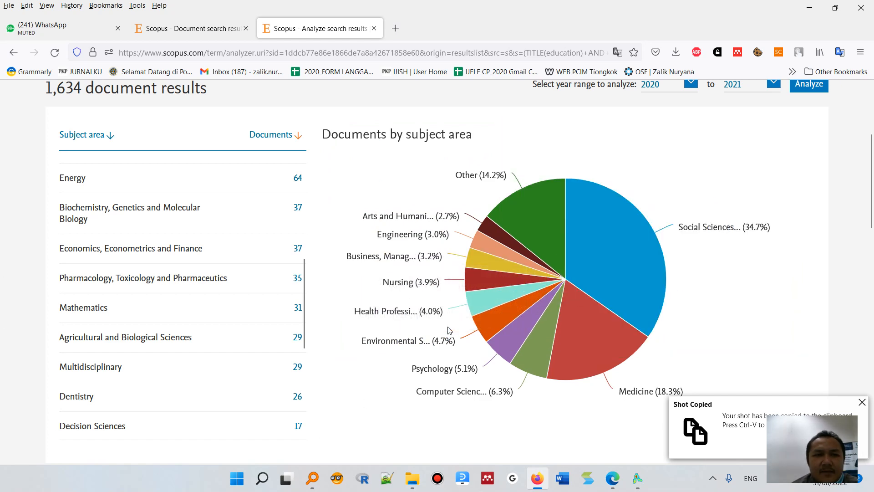
# - Return to the document results page and highlight the total number of results in its heading
pyautogui.click(217, 29)
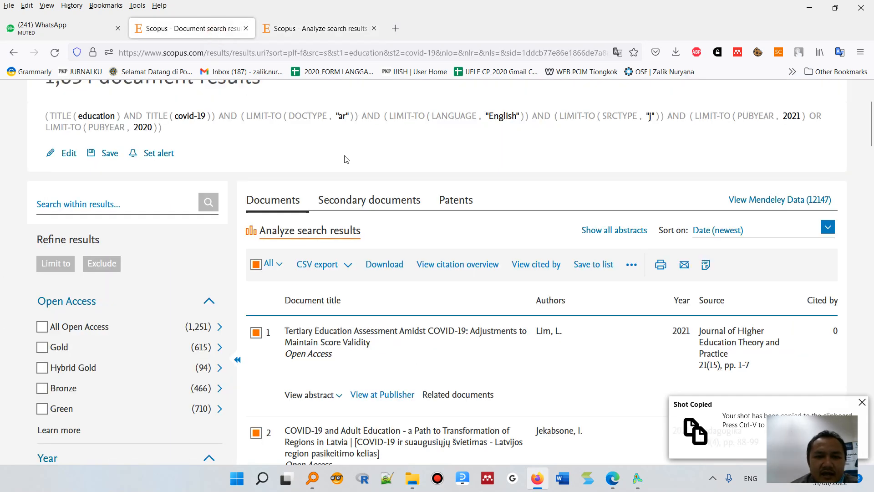
pyautogui.scroll(3, 356, 157)
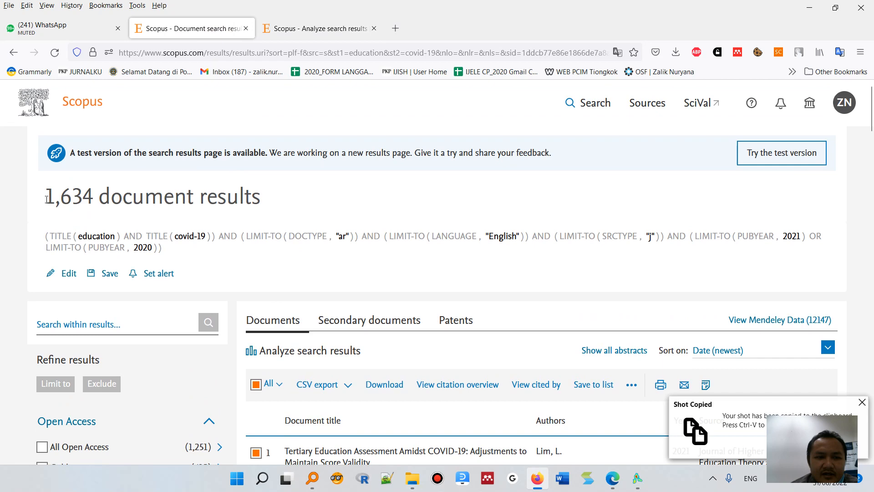
pyautogui.moveTo(46, 199); pyautogui.dragTo(100, 200)
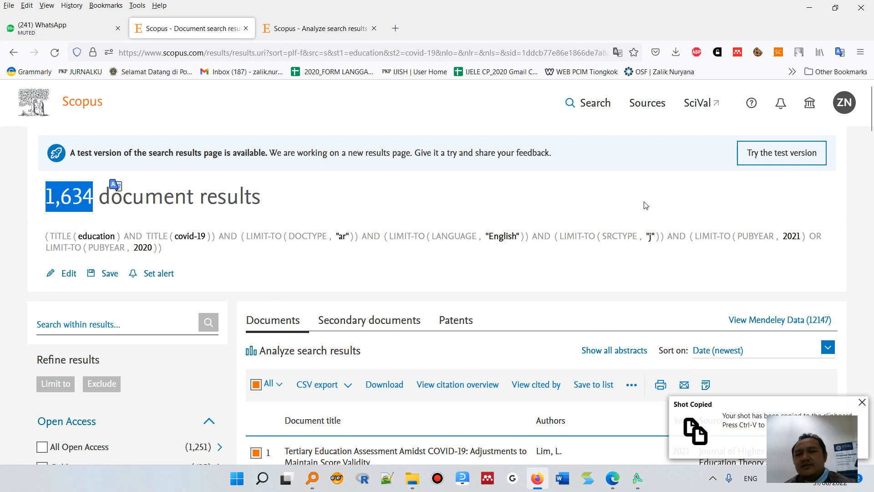
pyautogui.click(609, 206)
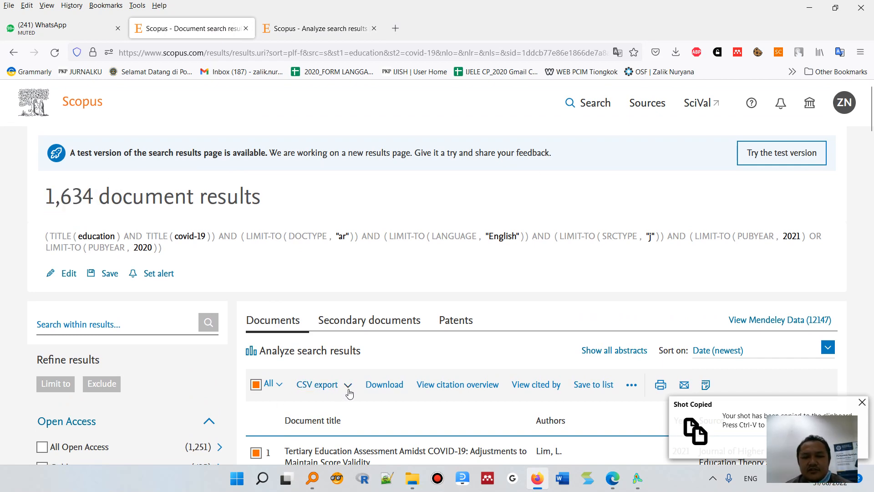
# - Export the selected documents as CSV with all information fields, including references, and check the download's progress
pyautogui.scroll(-3, 360, 381)
pyautogui.click(348, 265)
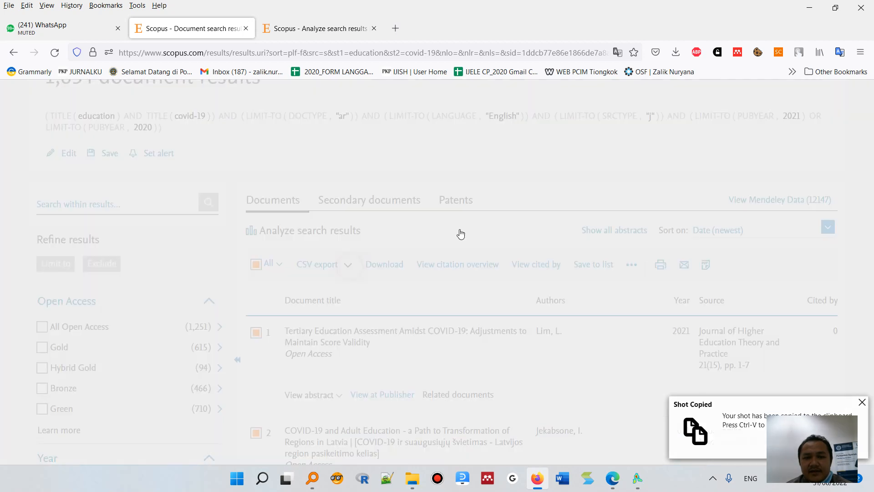
pyautogui.scroll(-2, 458, 234)
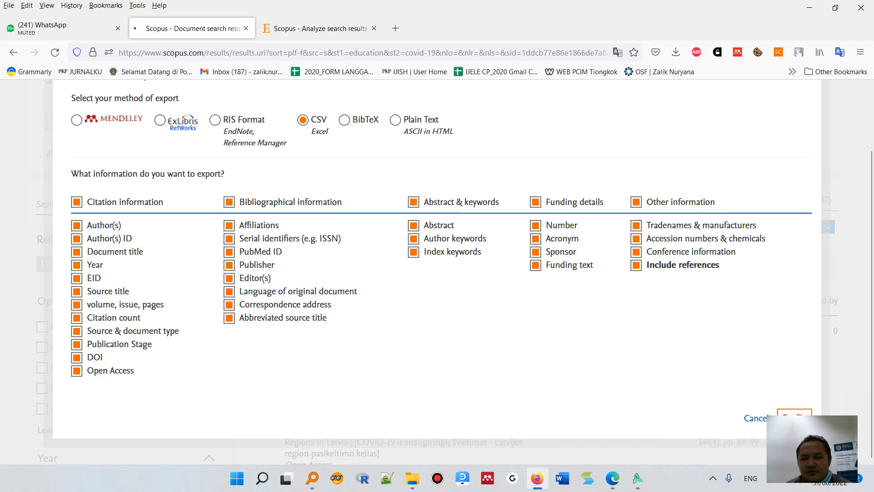
pyautogui.click(794, 416)
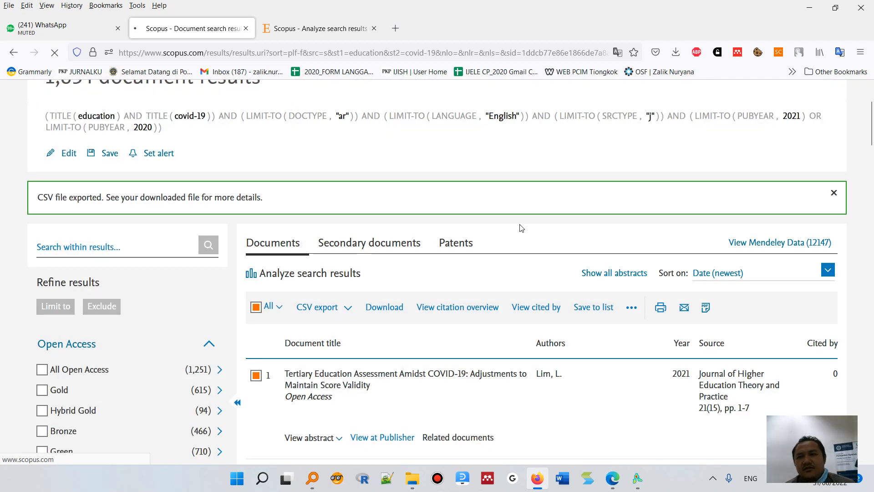
pyautogui.click(677, 53)
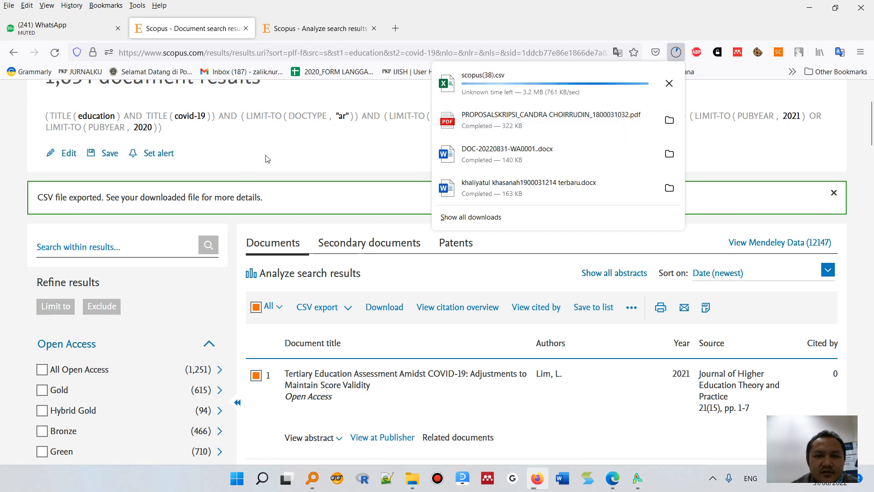
pyautogui.scroll(1, 267, 159)
pyautogui.click(295, 197)
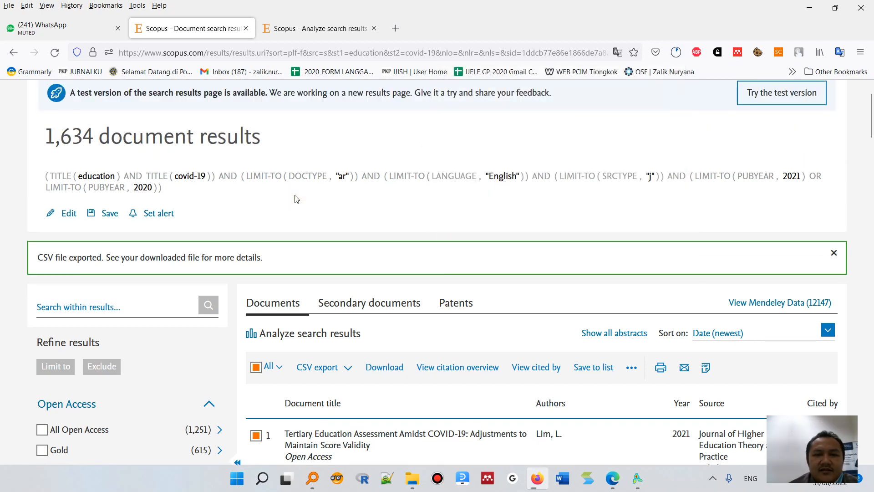
# - Close the open VOSviewer window and relaunch VOSviewer through a system search for vosviewer
pyautogui.click(642, 480)
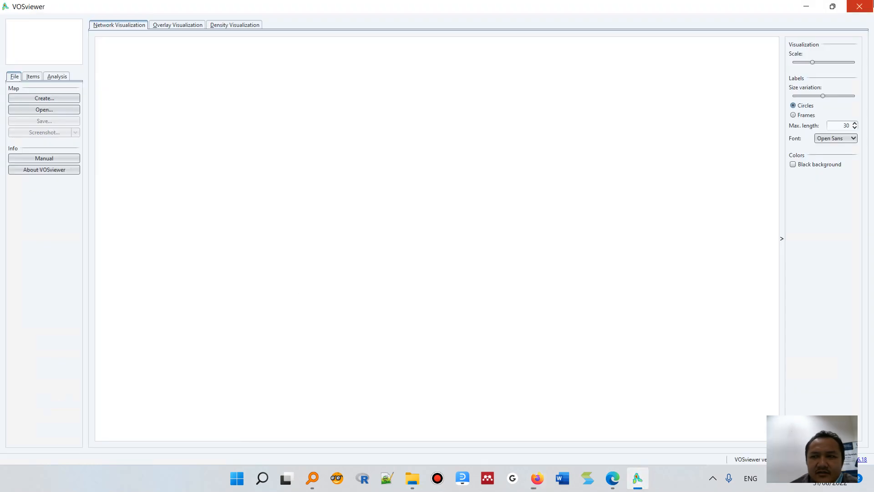
pyautogui.hotkey('alt', 'Tab')
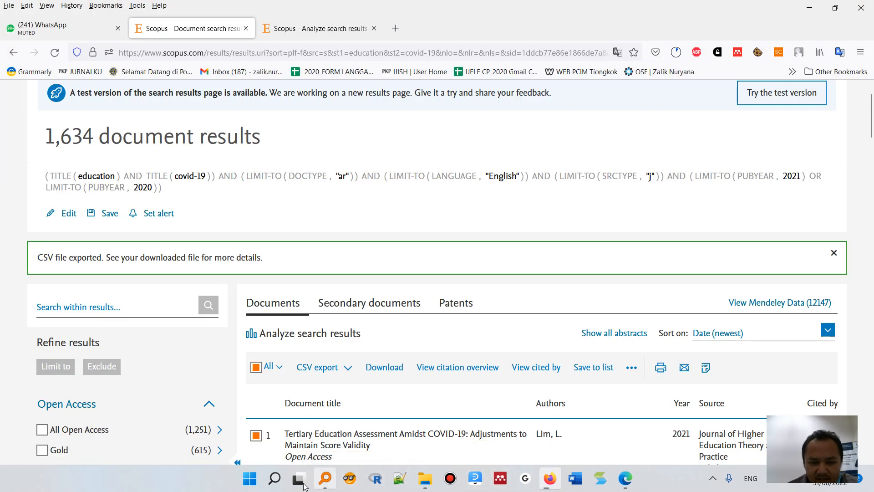
pyautogui.click(274, 479)
pyautogui.write('vosviewer')
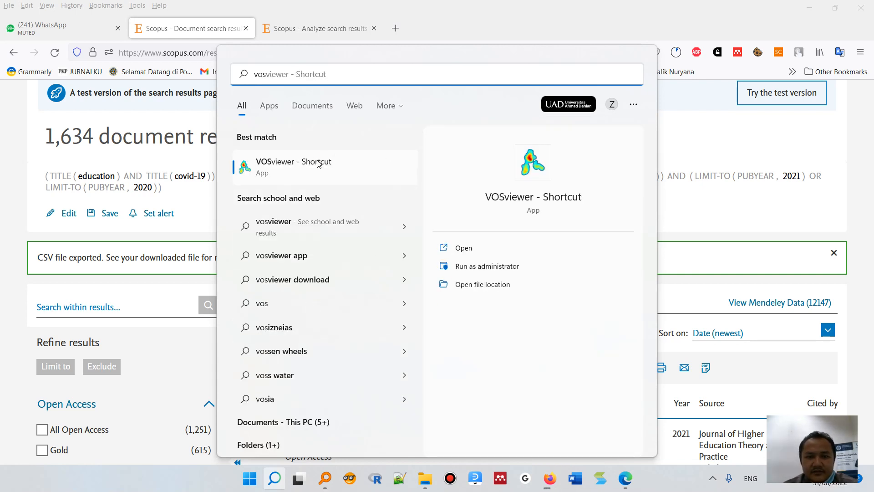
pyautogui.click(318, 163)
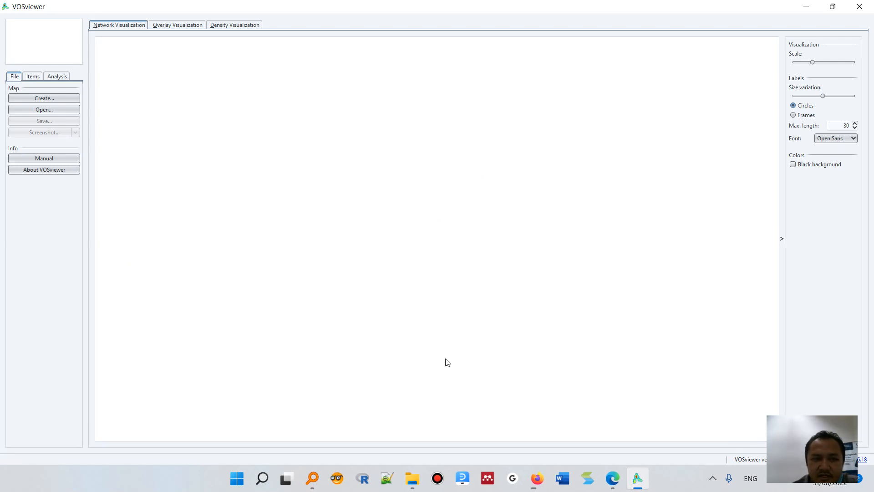
# - Switch back to Firefox and check the download progress of scopus(38).csv
pyautogui.click(537, 477)
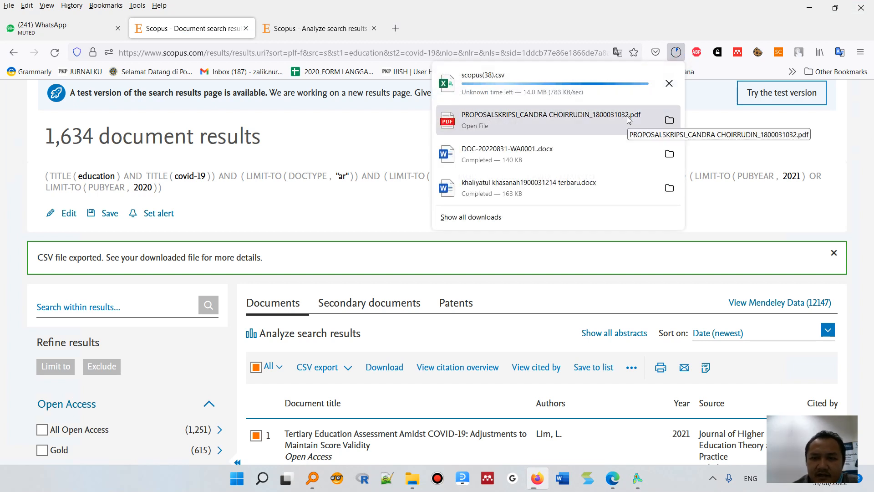
pyautogui.click(576, 19)
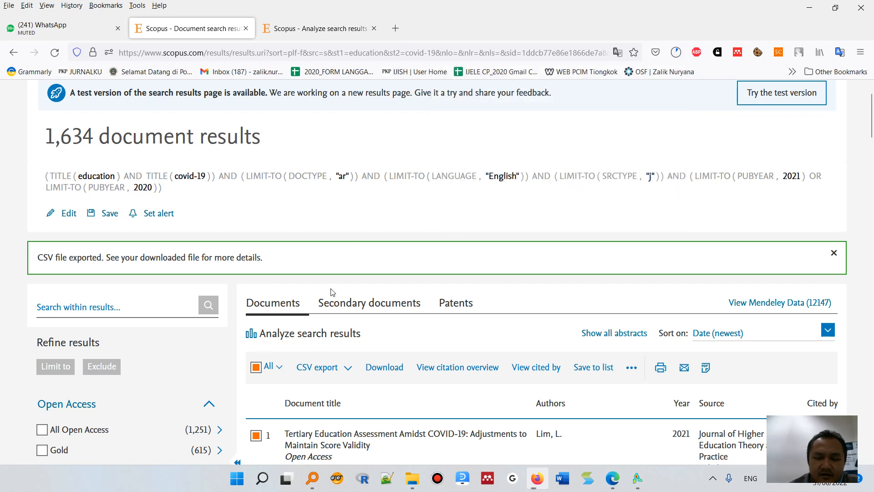
pyautogui.scroll(-3, 369, 286)
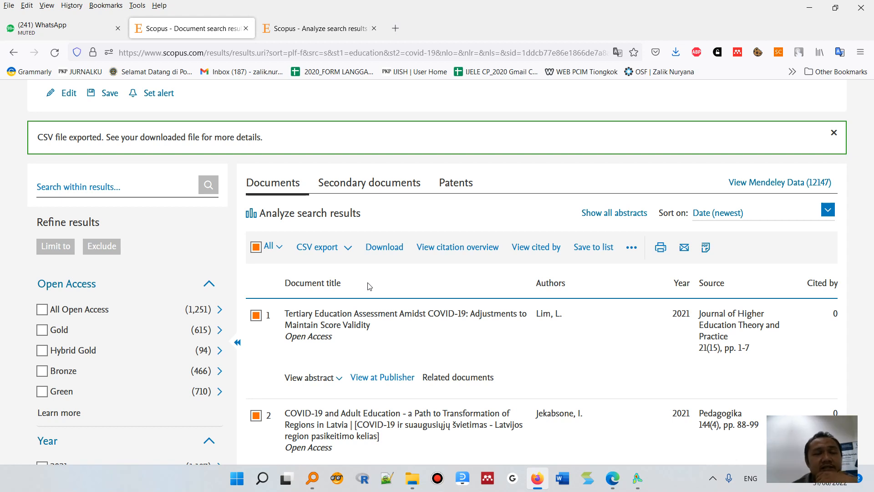
# - Select the All Open Access refinement and clear it again without applying it
pyautogui.scroll(-1, 387, 266)
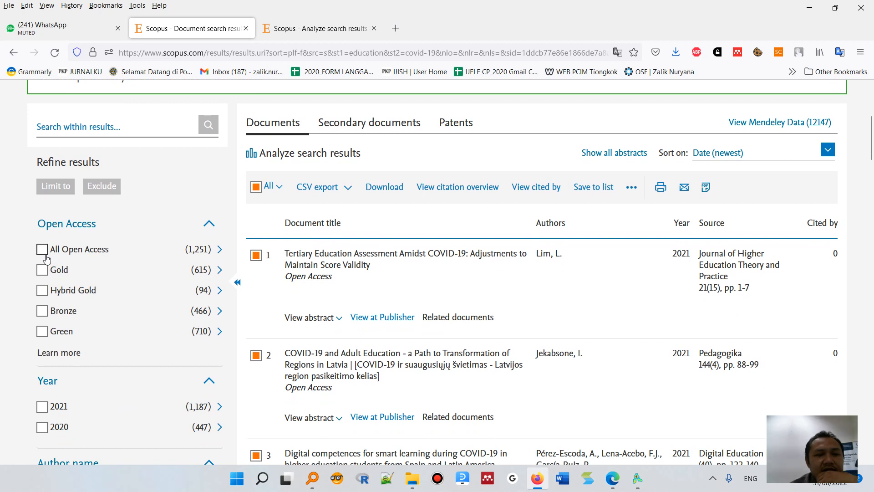
pyautogui.click(43, 250)
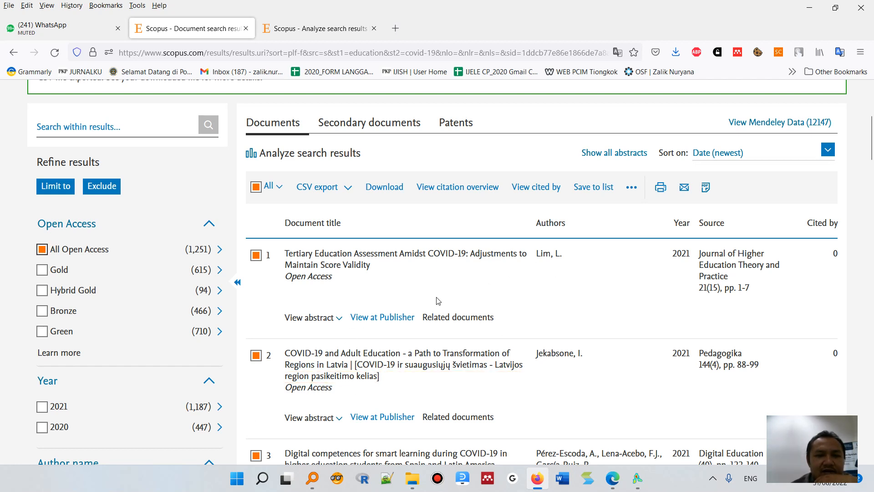
pyautogui.click(41, 249)
# - Look up the download status of the exported CSV file in the browser's recent downloads
pyautogui.scroll(4, 634, 224)
pyautogui.click(676, 52)
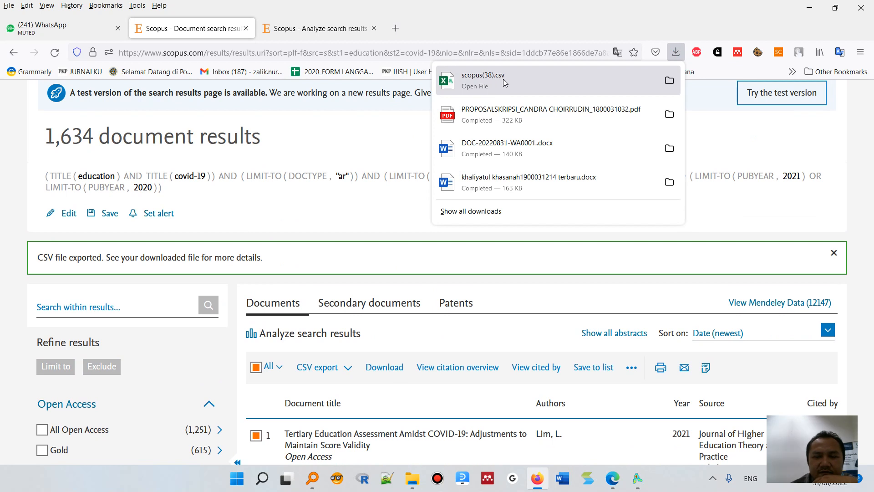
pyautogui.click(682, 28)
# - Switch to VOSviewer and start a new map based on bibliographic data, read from bibliographic database files
pyautogui.click(638, 478)
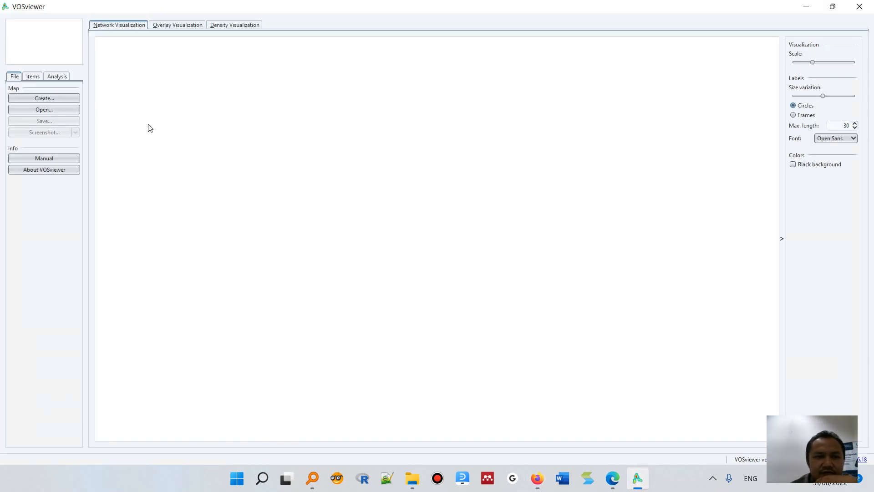
pyautogui.click(58, 99)
pyautogui.click(329, 185)
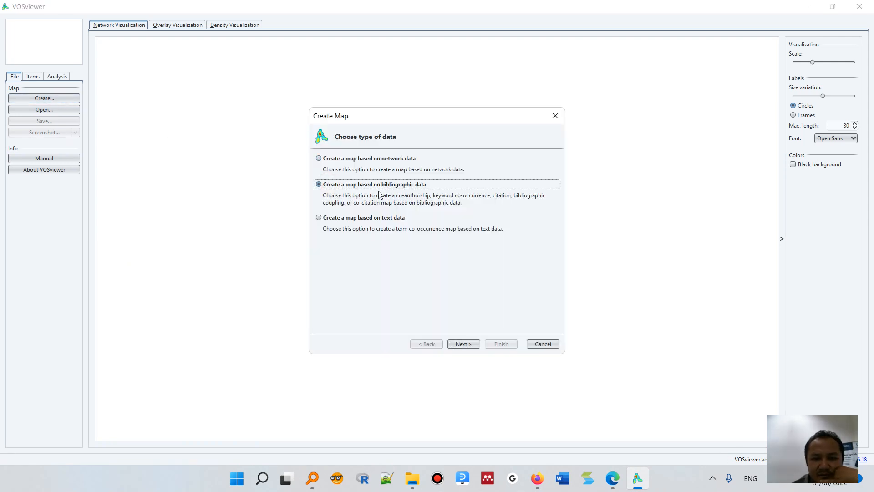
pyautogui.click(469, 346)
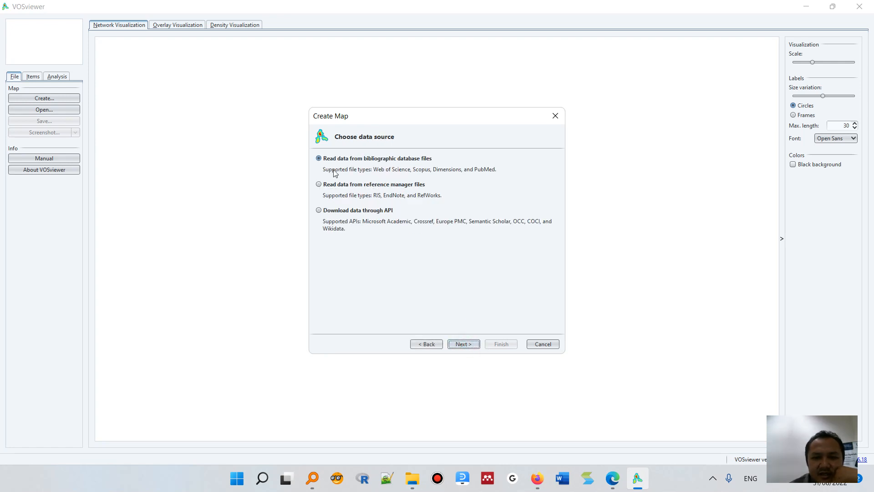
pyautogui.click(464, 347)
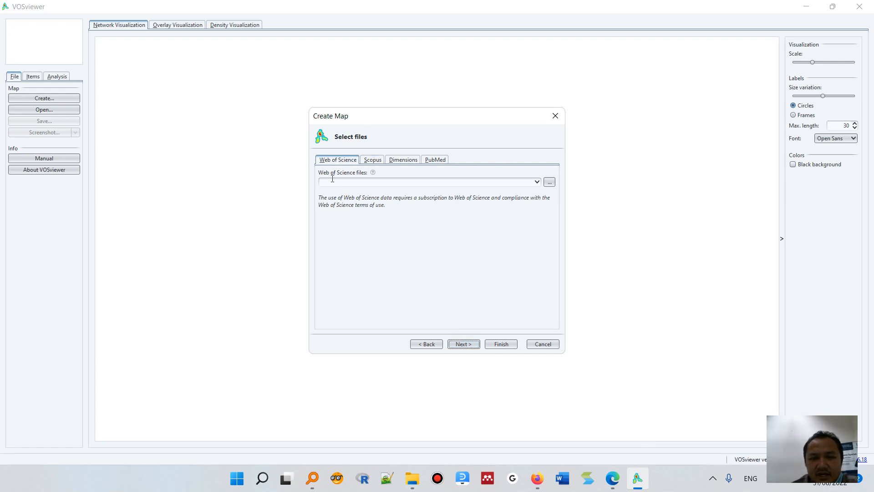
# - Choose scopus(38).csv from the Downloads folder as the Scopus source file and load it for the map
pyautogui.click(370, 161)
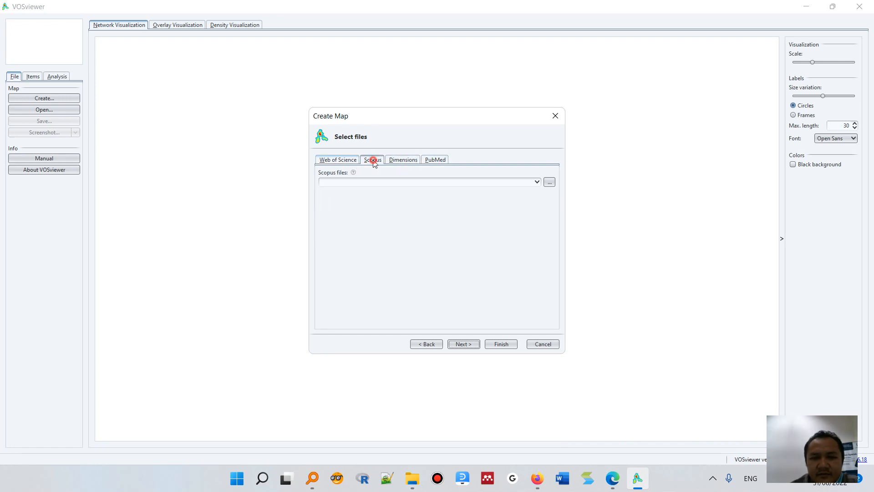
pyautogui.click(549, 182)
pyautogui.click(389, 176)
pyautogui.scroll(2, 393, 196)
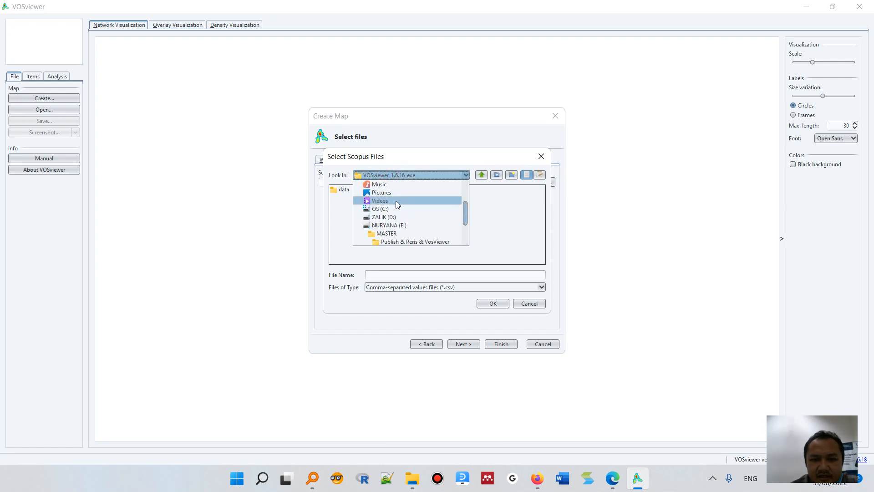
pyautogui.scroll(2, 397, 208)
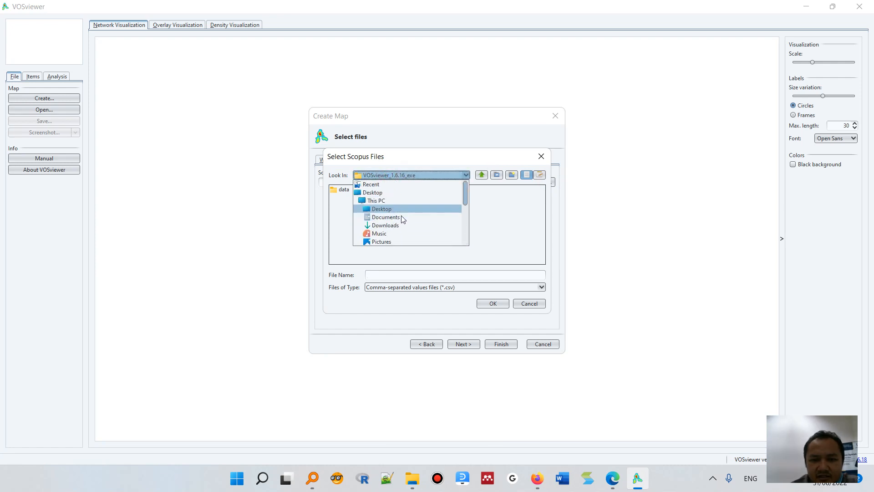
pyautogui.click(403, 225)
pyautogui.hscroll(5, 427, 221)
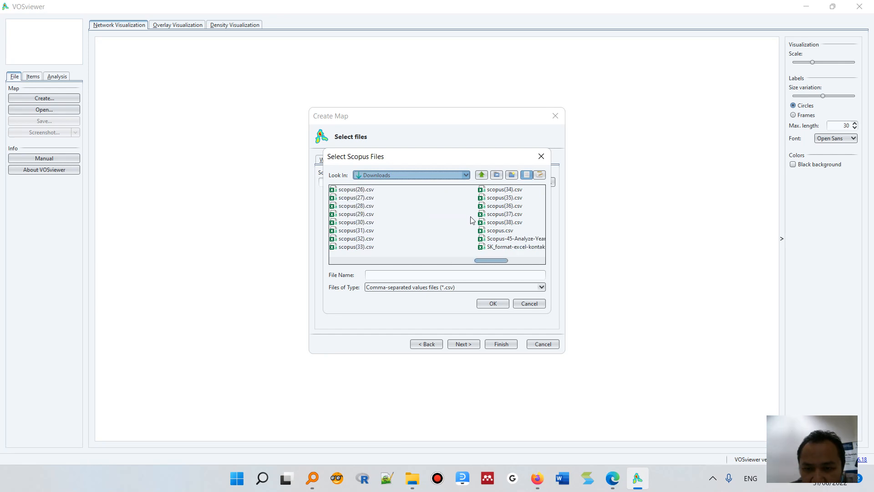
pyautogui.click(486, 222)
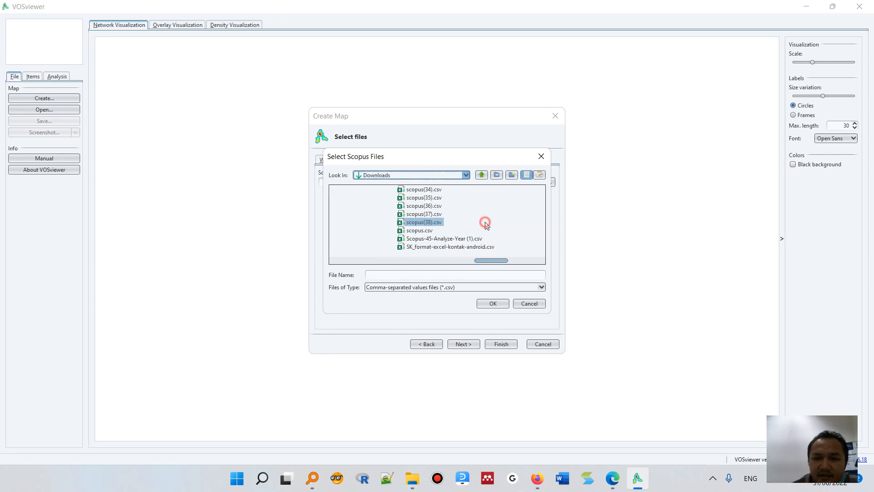
pyautogui.doubleClick(428, 223)
pyautogui.click(466, 344)
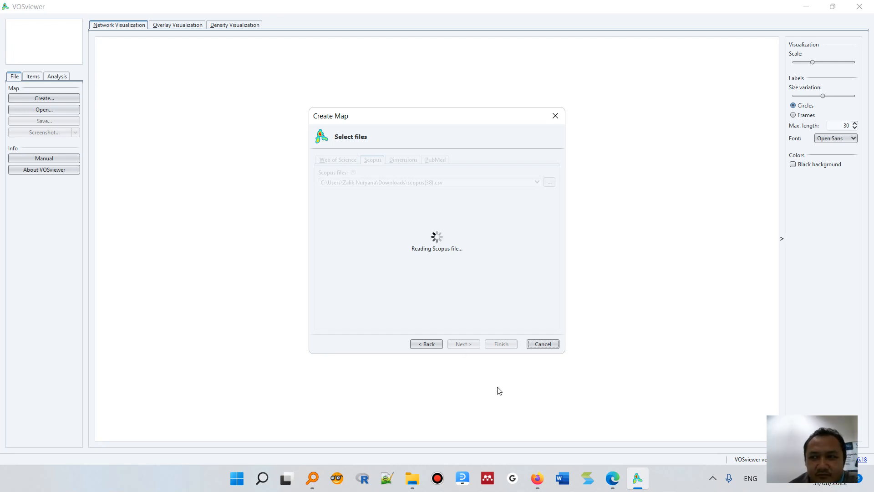
# - Switch to Firefox and examine the Scopus refinement categories, from open access and year down to subject area, document type and source title
pyautogui.click(549, 485)
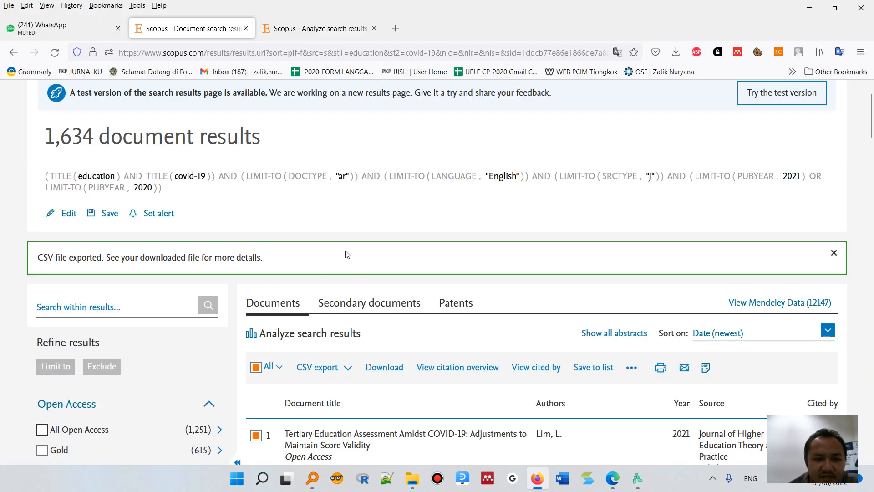
pyautogui.scroll(-3, 306, 251)
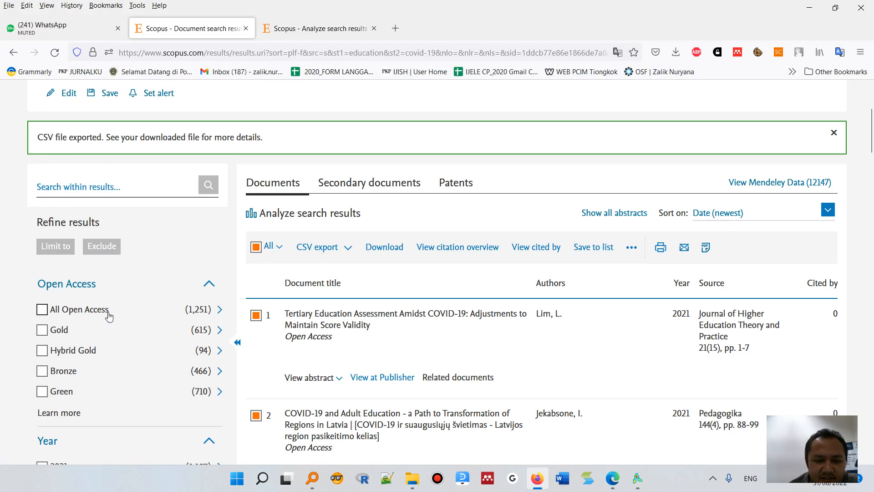
pyautogui.scroll(-3, 223, 262)
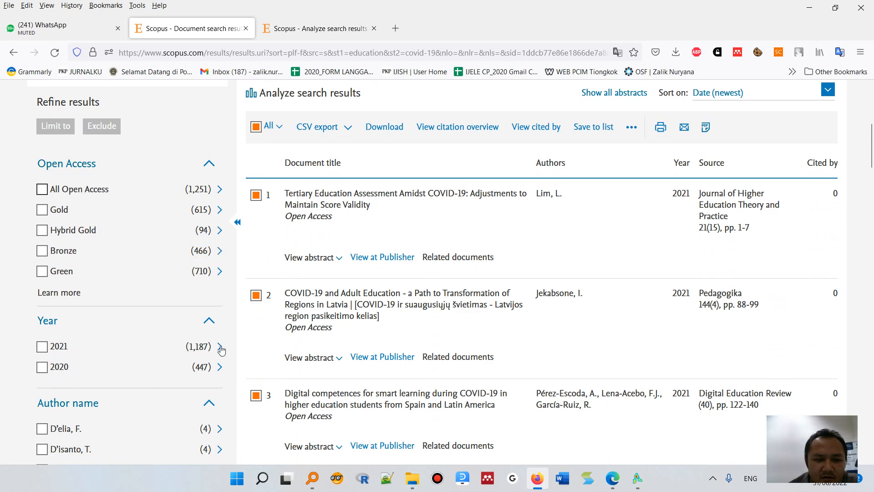
pyautogui.scroll(-6, 96, 257)
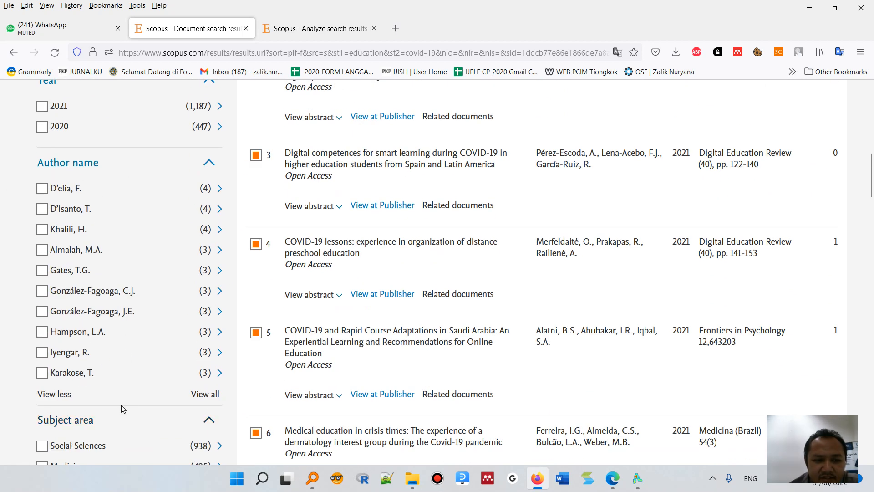
pyautogui.scroll(-3, 77, 422)
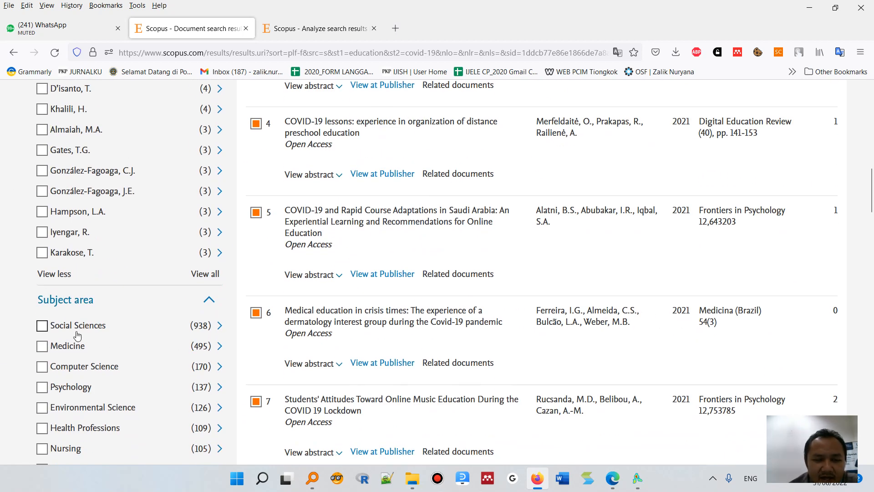
pyautogui.scroll(-2, 139, 324)
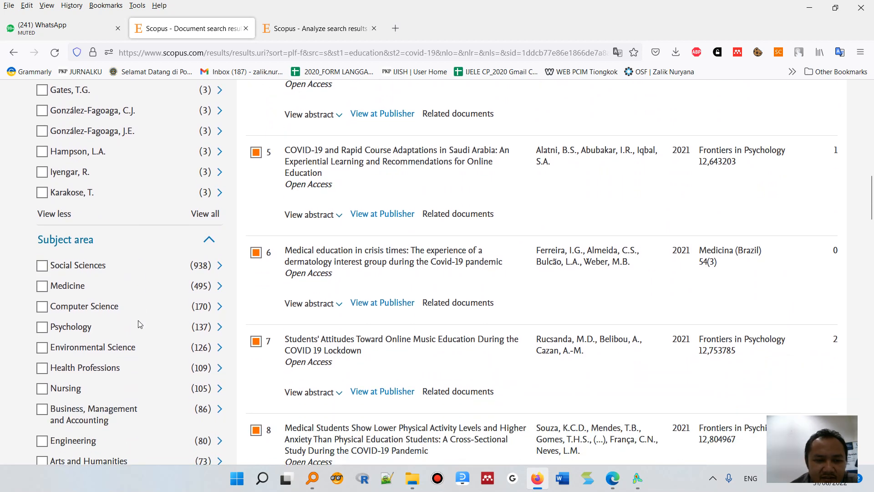
pyautogui.scroll(-3, 121, 426)
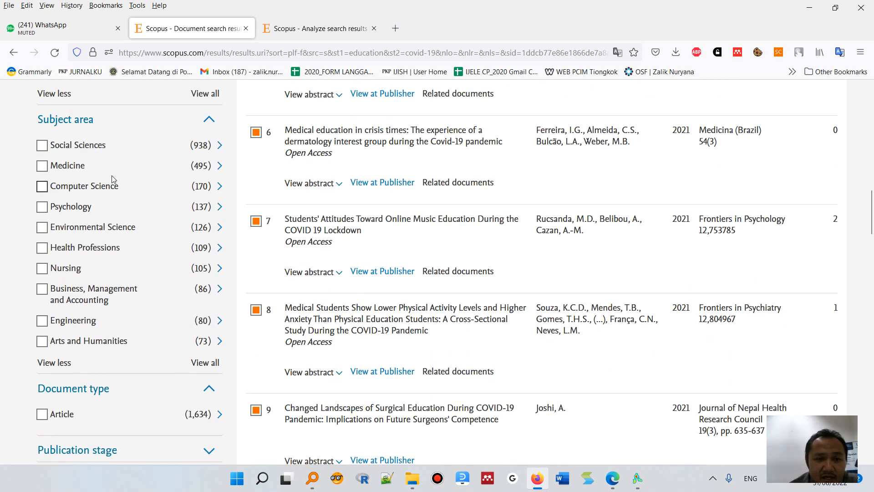
pyautogui.scroll(-3, 114, 226)
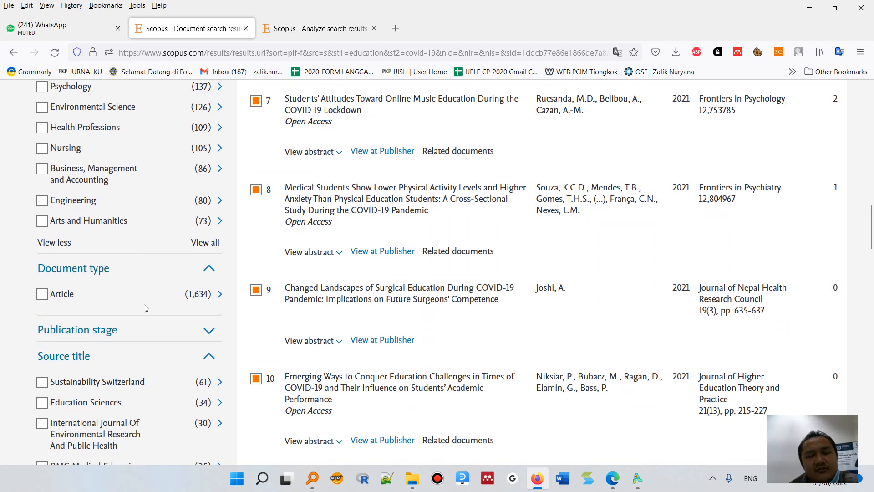
pyautogui.scroll(15, 136, 300)
pyautogui.scroll(6, 138, 299)
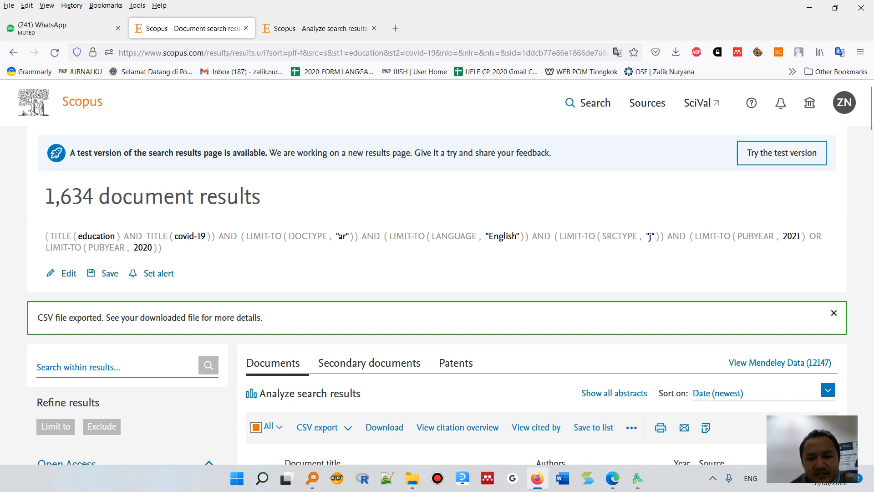
# - Switch back to VOSviewer, accept co-authorship analysis by authors with full counting, and set the minimum number of documents of an author to 3
pyautogui.click(638, 478)
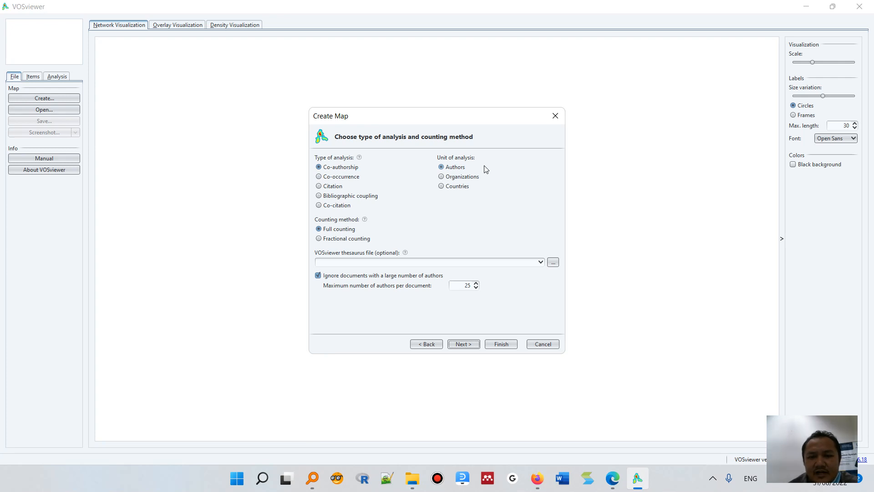
pyautogui.click(469, 344)
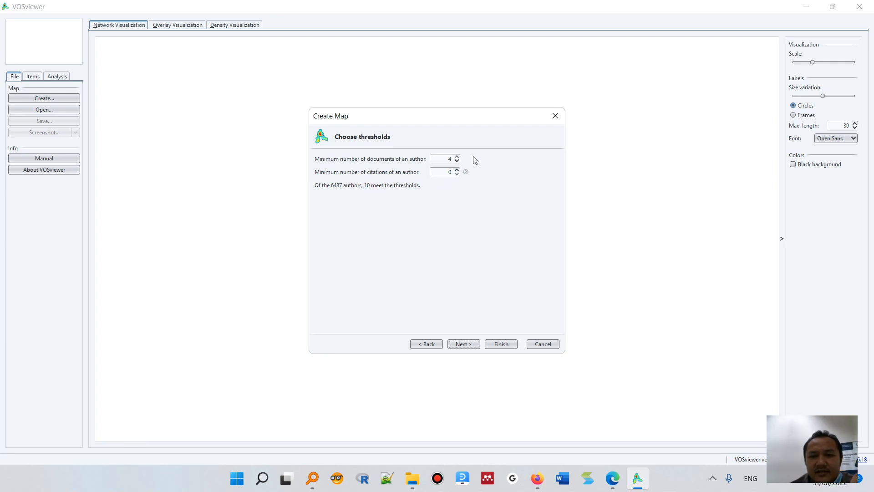
pyautogui.click(456, 162)
pyautogui.click(456, 156)
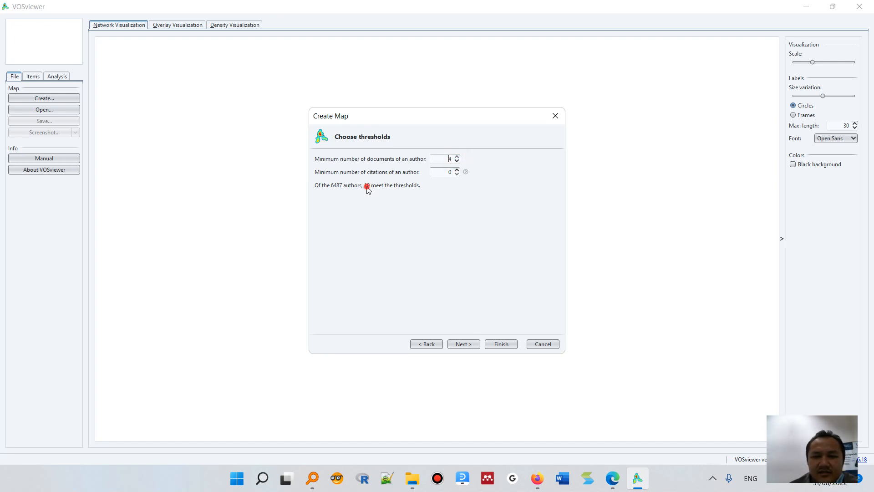
pyautogui.click(456, 162)
# - Accept the proposed authors and create the co-authorship map, showing only the largest set of connected items
pyautogui.click(468, 345)
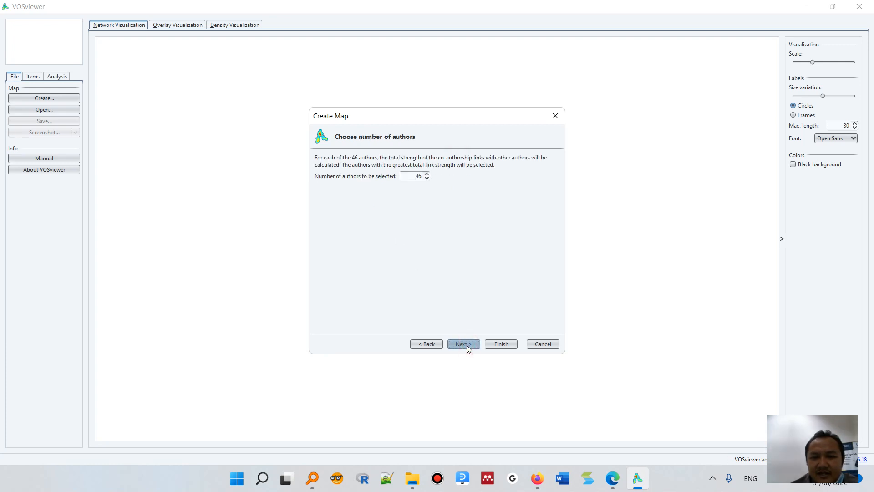
pyautogui.click(467, 345)
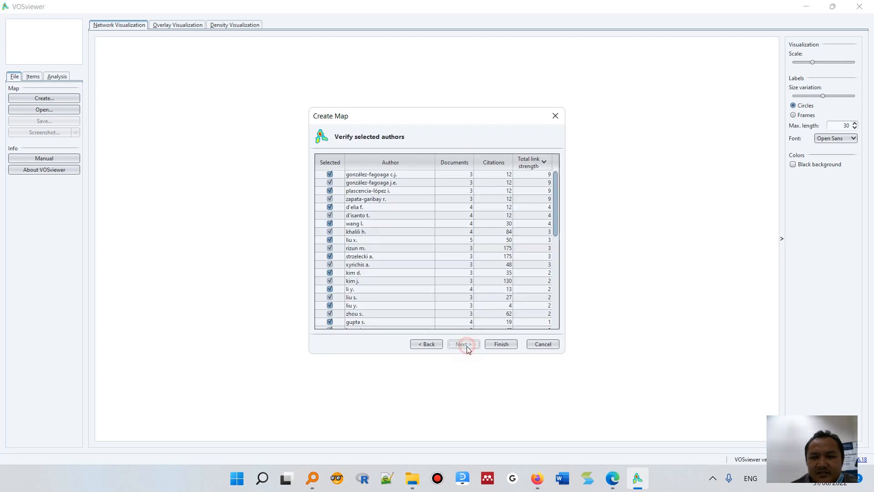
pyautogui.click(497, 346)
pyautogui.click(400, 255)
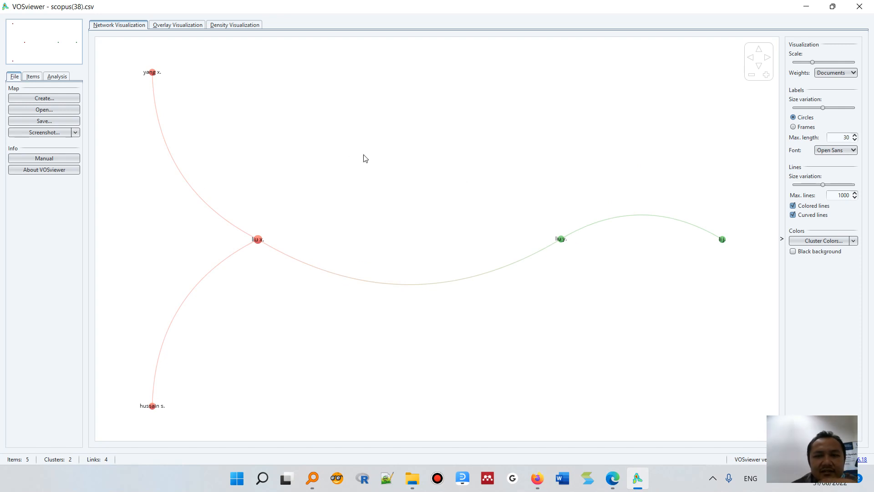
# - Start a new author co-authorship map from scopus(38).csv with a minimum of 2 documents of an author
pyautogui.click(44, 98)
pyautogui.click(464, 346)
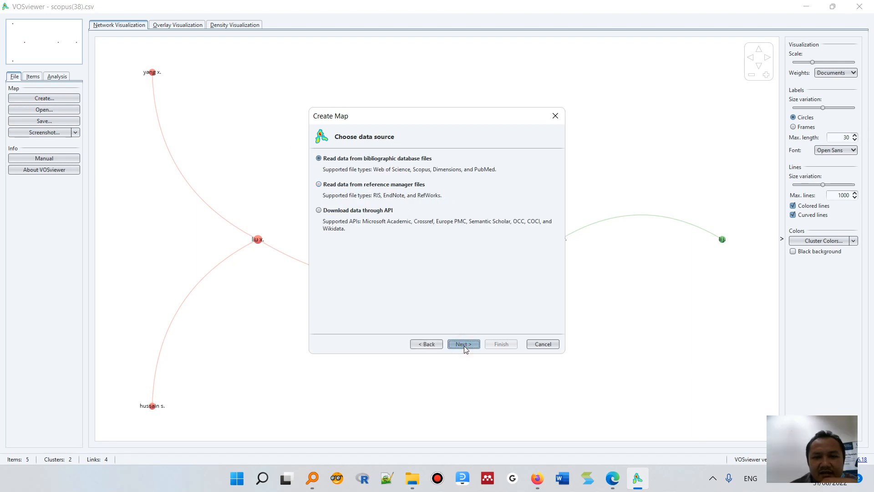
pyautogui.click(464, 348)
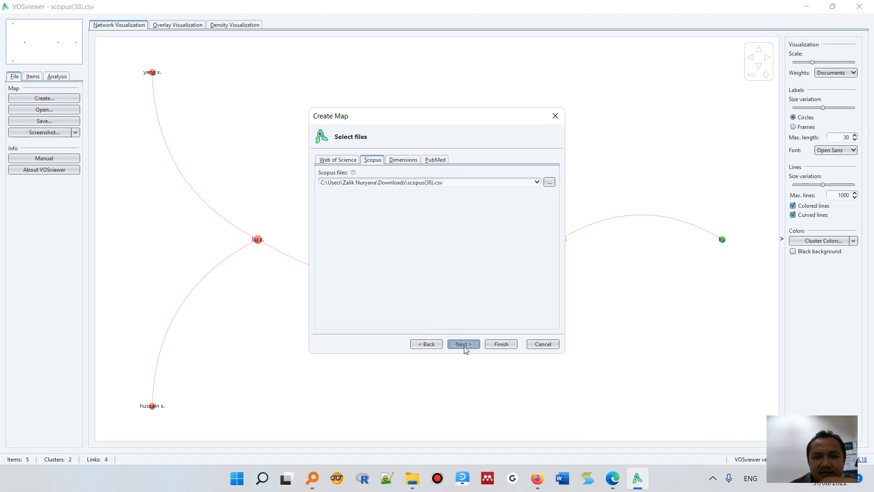
pyautogui.click(463, 346)
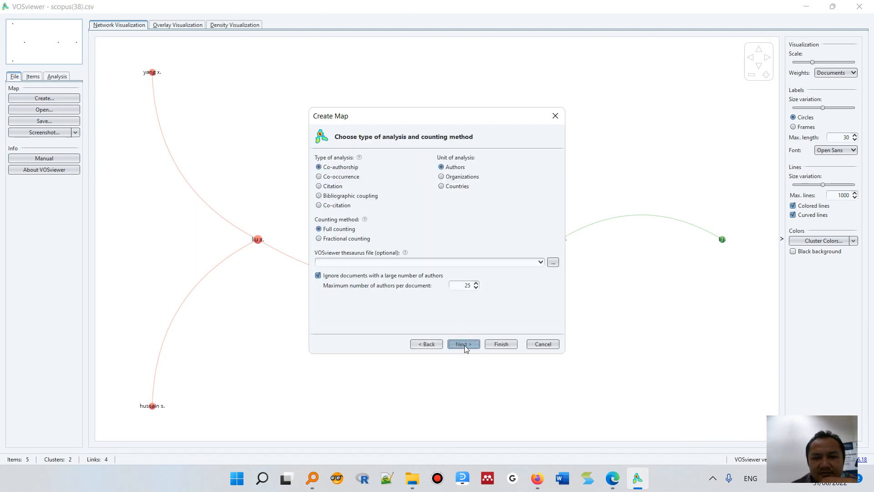
pyautogui.click(464, 345)
pyautogui.click(457, 161)
pyautogui.click(457, 161)
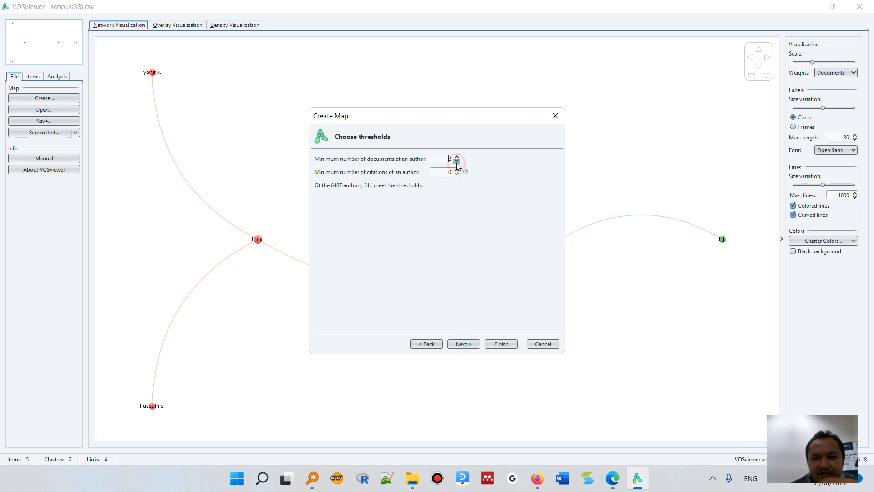
# - Keep all authors meeting the lowered threshold and generate the map with only the largest connected set
pyautogui.click(462, 344)
pyautogui.click(463, 345)
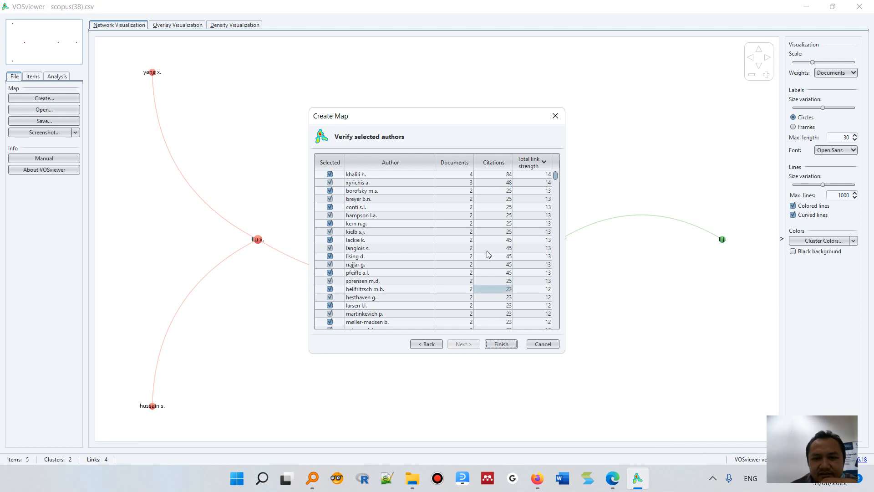
pyautogui.click(499, 344)
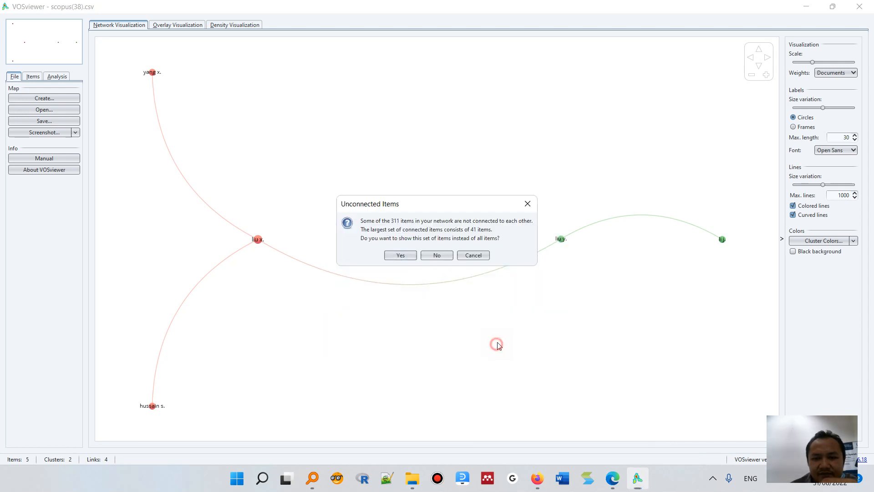
pyautogui.click(407, 256)
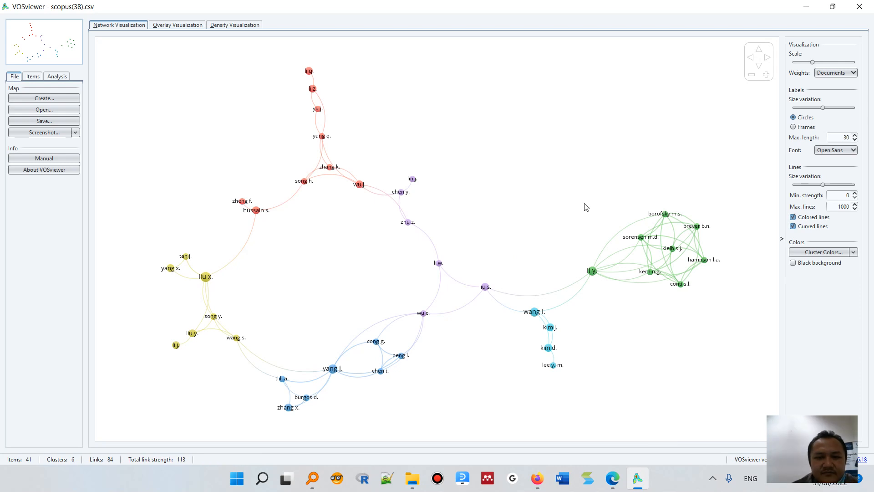
# - Show the map's items grouped by cluster and select the first author in Cluster 1
pyautogui.click(33, 77)
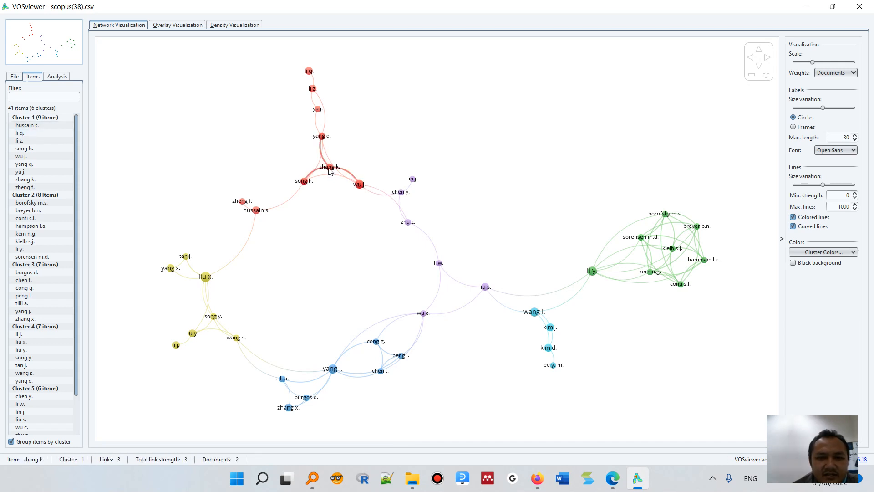
pyautogui.click(36, 127)
pyautogui.click(103, 147)
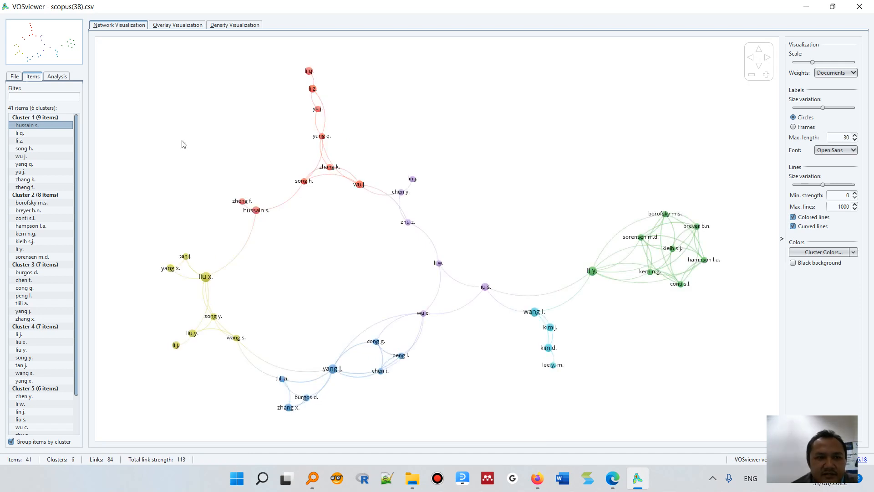
# - Start another bibliographic map from scopus(38).csv, with co-occurrence as the type of analysis and author keywords as the unit
pyautogui.click(13, 77)
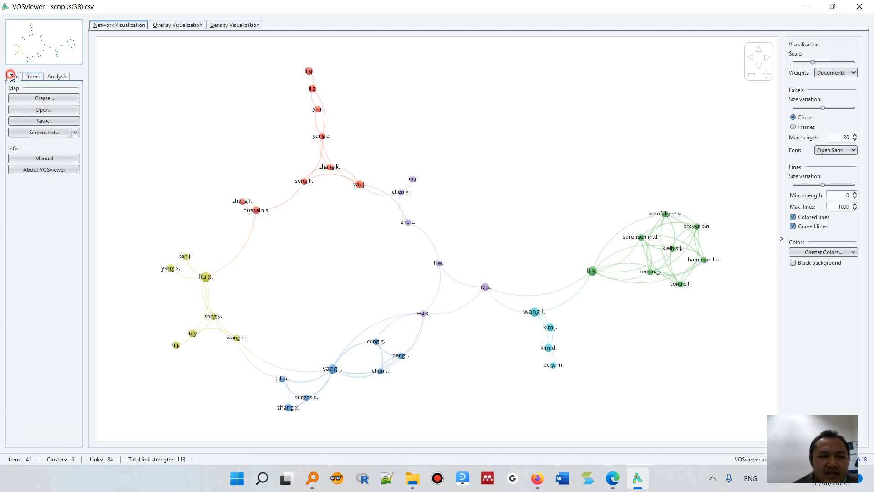
pyautogui.click(32, 100)
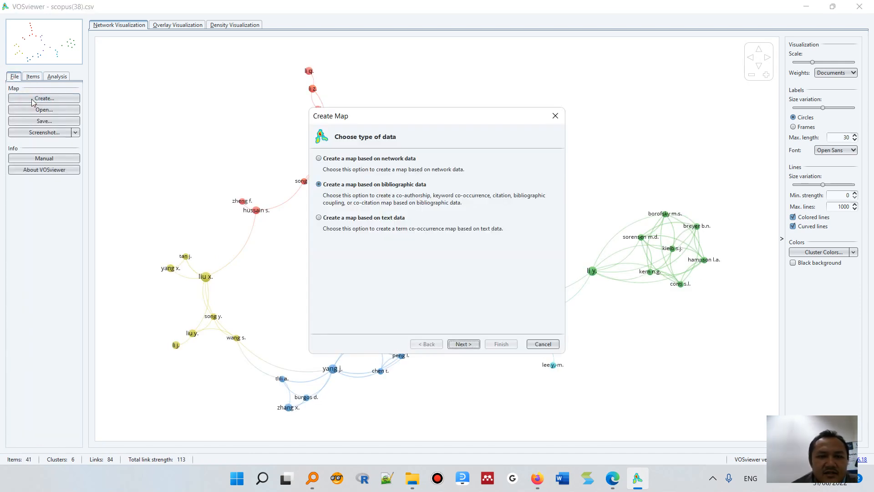
pyautogui.click(466, 346)
pyautogui.click(466, 347)
pyautogui.click(468, 348)
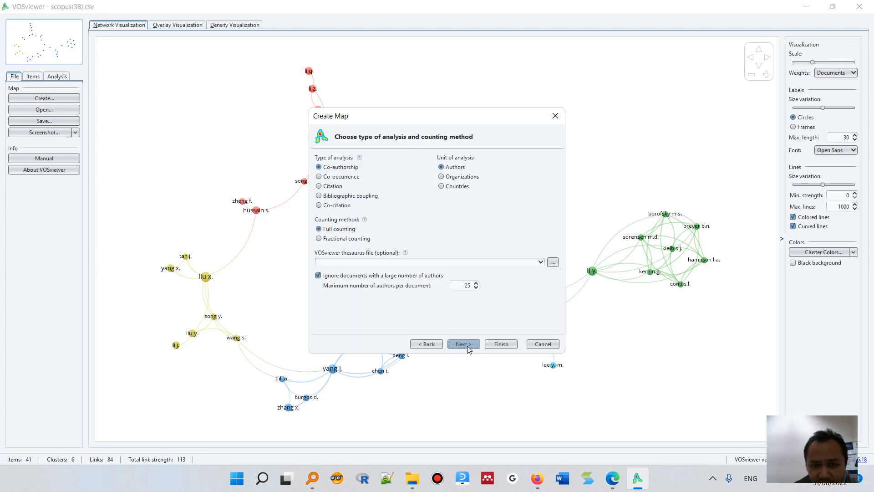
pyautogui.click(347, 178)
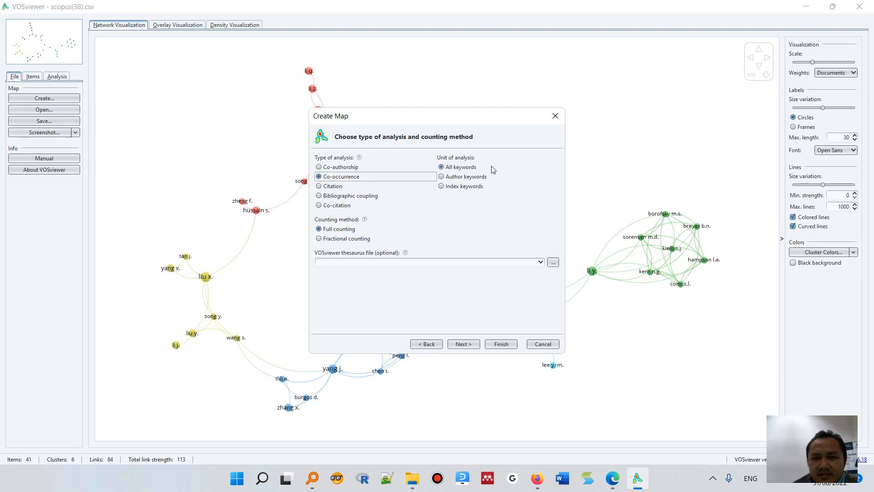
pyautogui.click(473, 181)
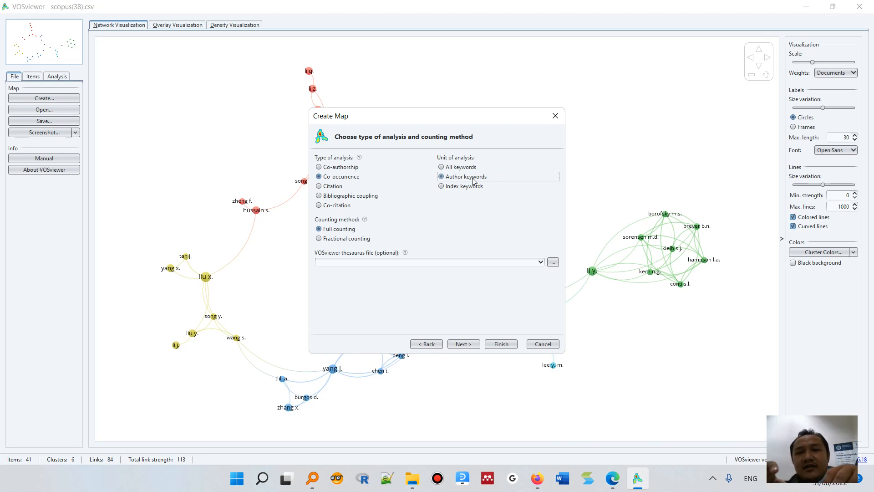
# - Generate the author-keyword map with a minimum of 5 occurrences of a keyword, keeping all keywords that meet the threshold
pyautogui.click(462, 345)
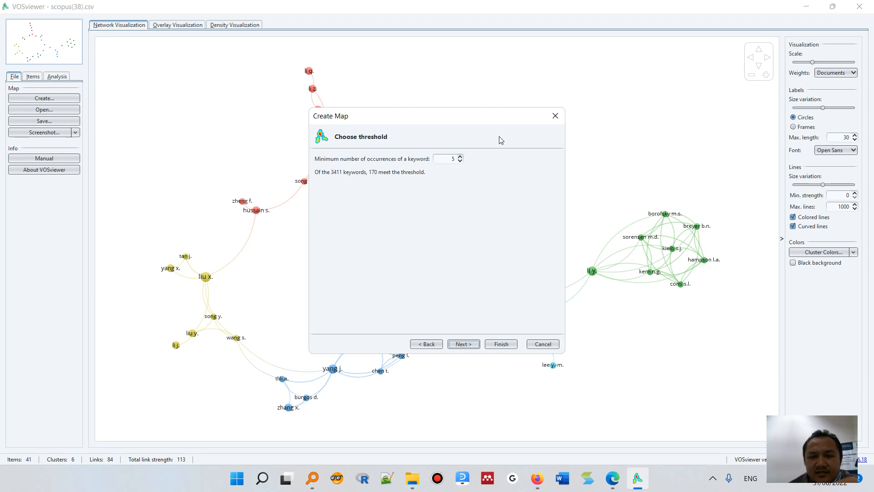
pyautogui.click(460, 161)
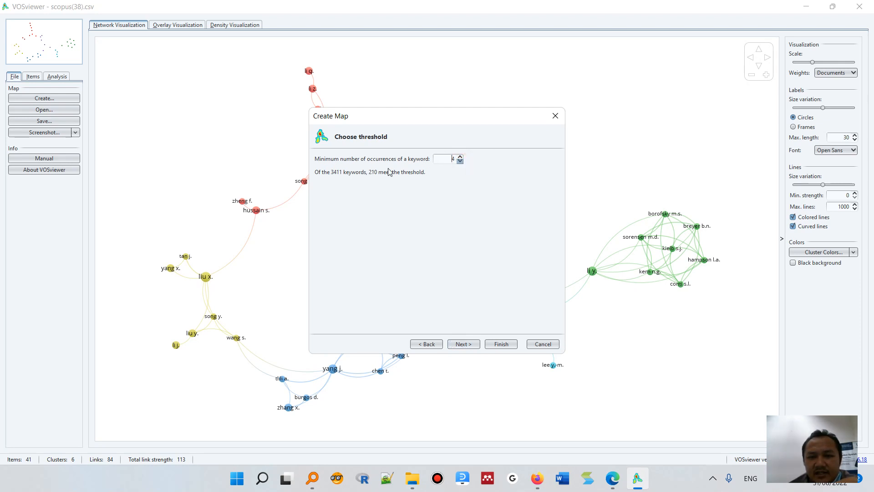
pyautogui.click(461, 156)
pyautogui.click(468, 344)
pyautogui.click(470, 345)
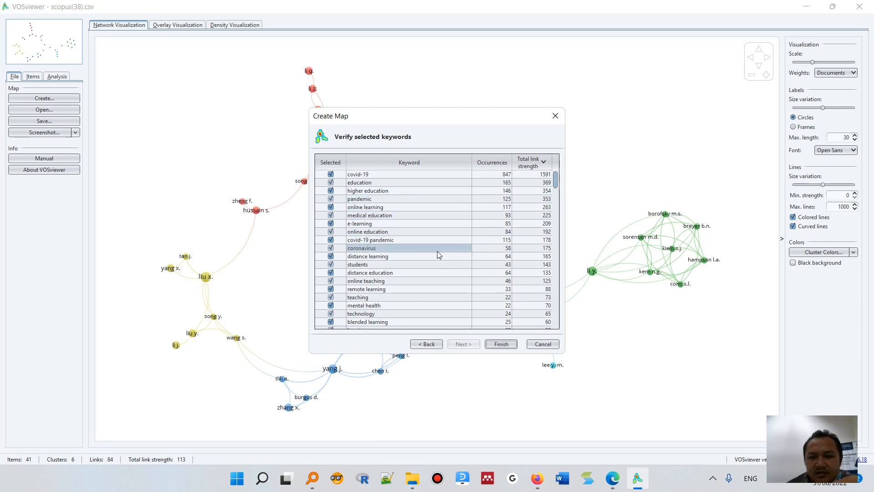
pyautogui.click(500, 344)
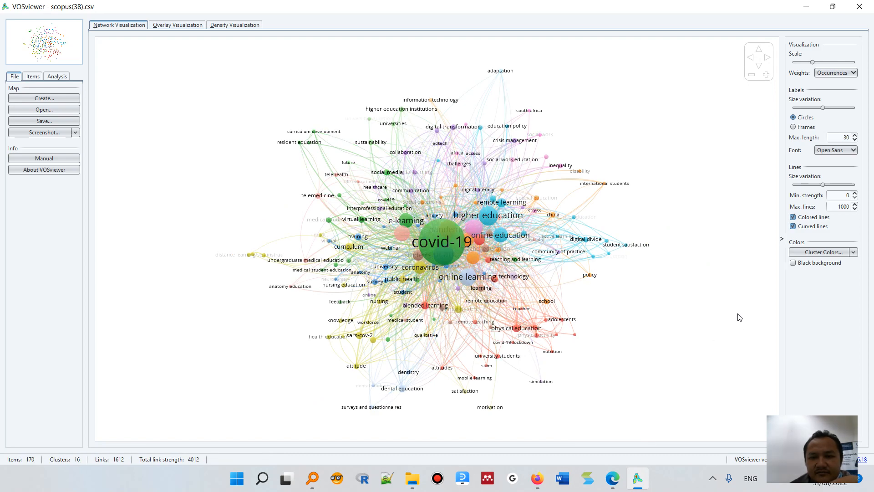
# - Slightly reduce the visualization scale and the size variation of the labels in the keyword map
pyautogui.scroll(3, 740, 317)
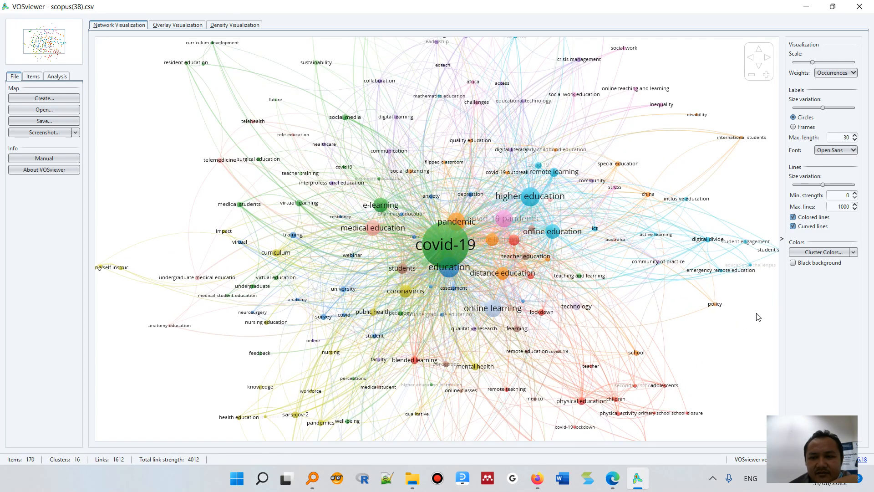
pyautogui.scroll(-2, 757, 318)
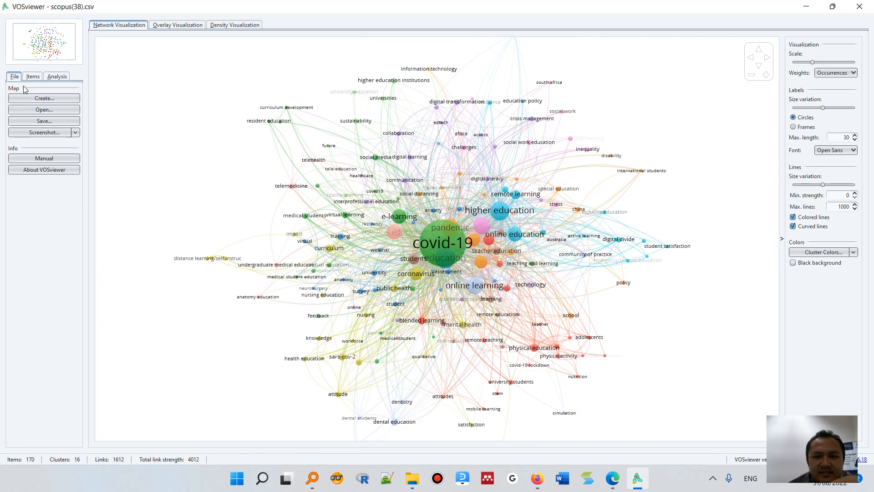
pyautogui.moveTo(812, 62); pyautogui.dragTo(806, 62)
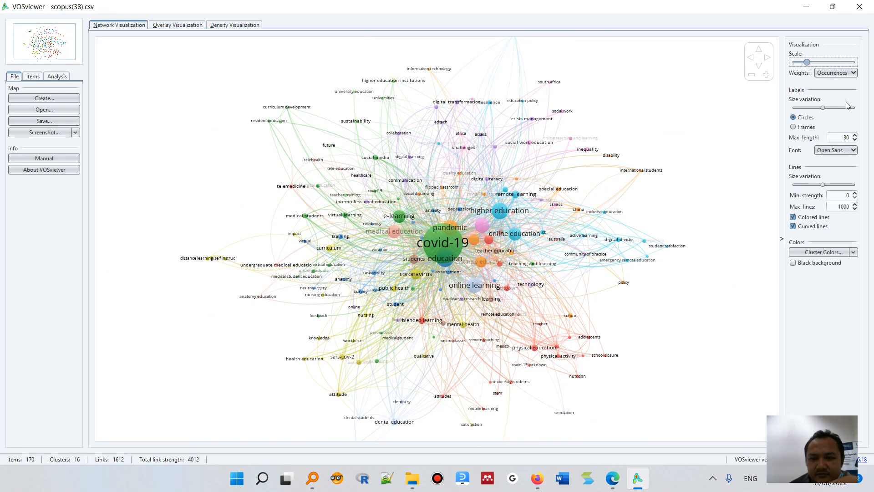
pyautogui.moveTo(823, 107); pyautogui.dragTo(813, 108)
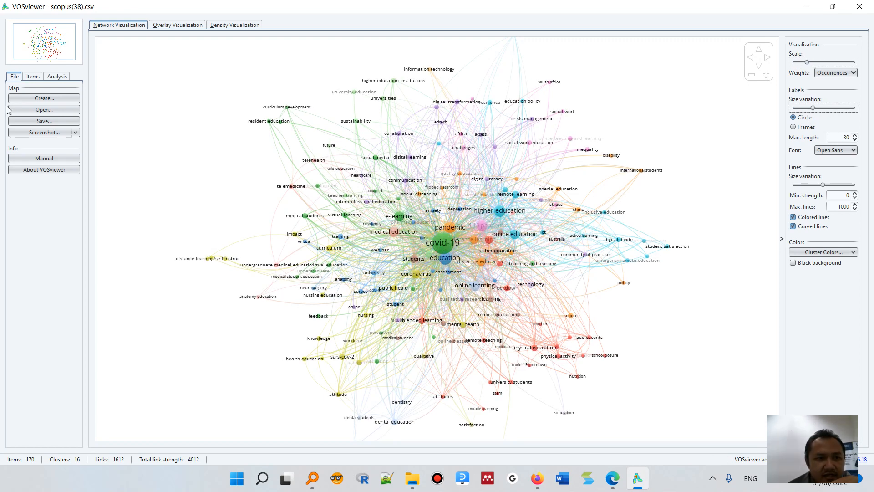
# - Show the keyword items grouped by cluster, locate "adolescents" from Cluster 1 on the map, and return to the overall network
pyautogui.click(33, 76)
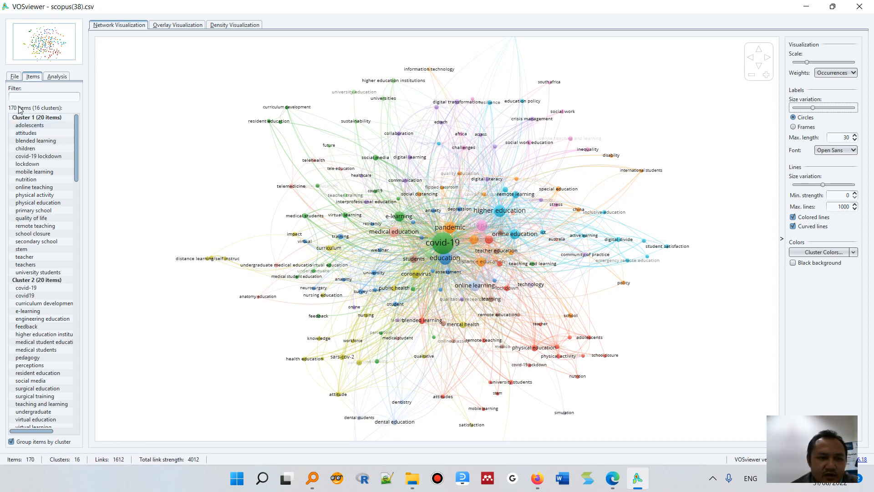
pyautogui.click(41, 127)
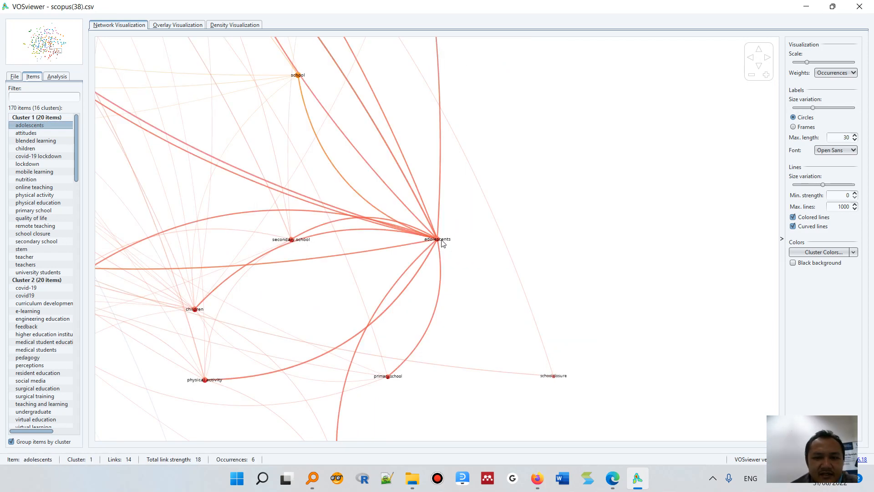
pyautogui.scroll(-8, 438, 236)
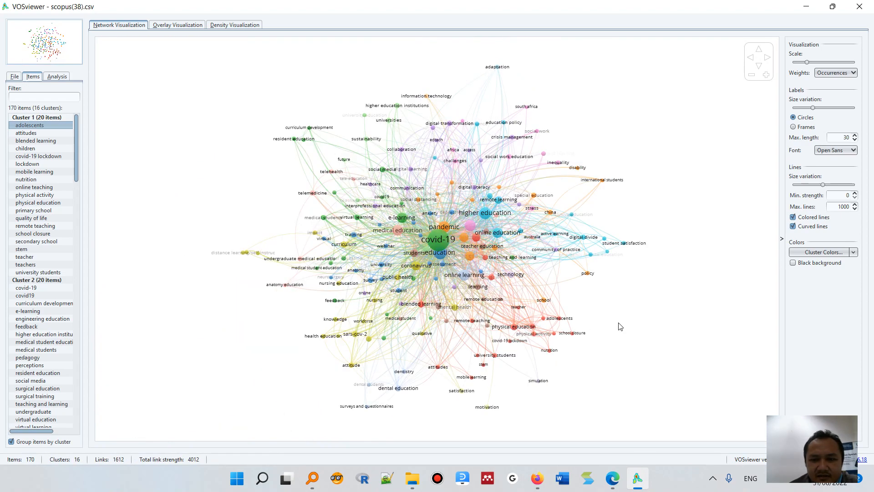
pyautogui.scroll(3, 615, 272)
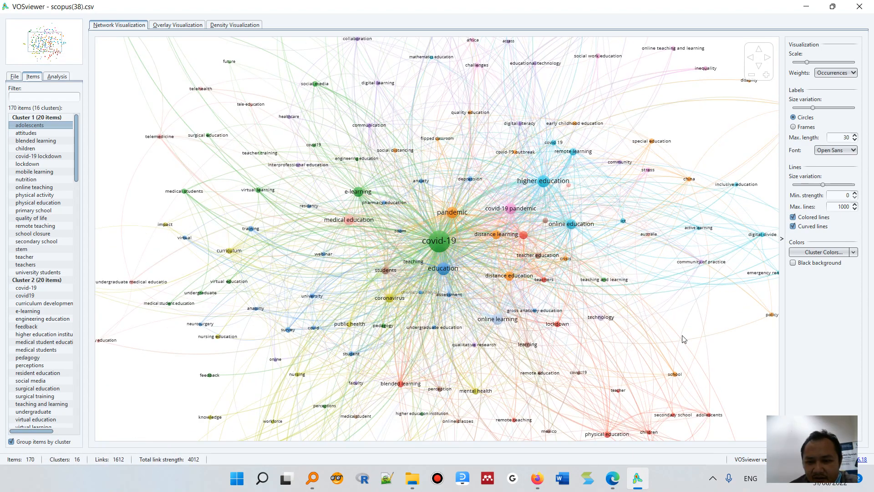
pyautogui.scroll(-2, 683, 337)
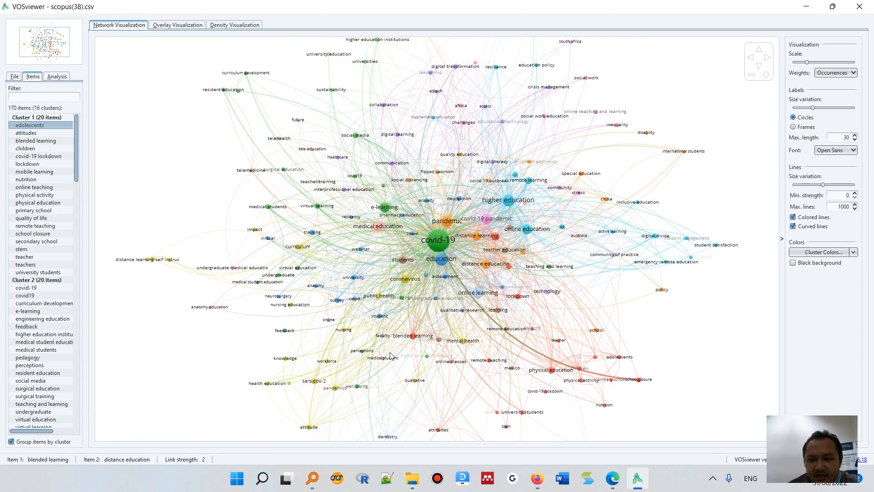
# - Start another bibliographic map from scopus(38).csv, with citation as the type of analysis and authors as the unit
pyautogui.click(14, 77)
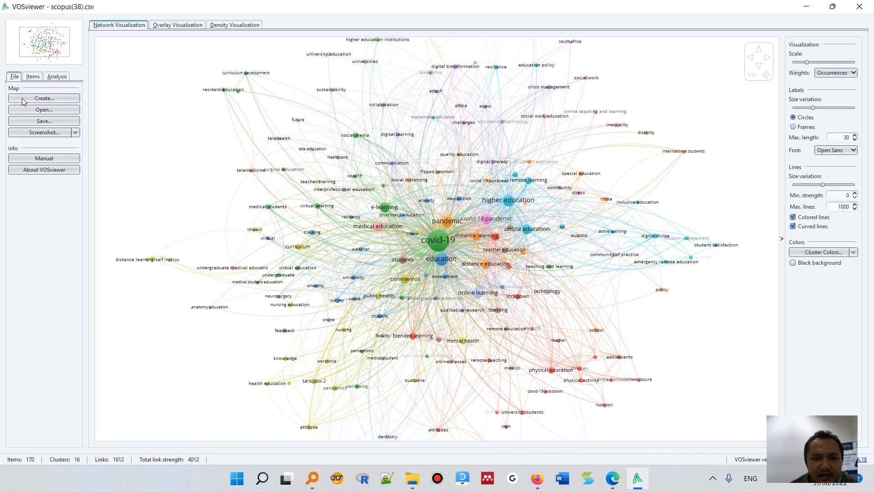
pyautogui.click(21, 98)
pyautogui.click(460, 345)
pyautogui.click(462, 345)
pyautogui.click(461, 344)
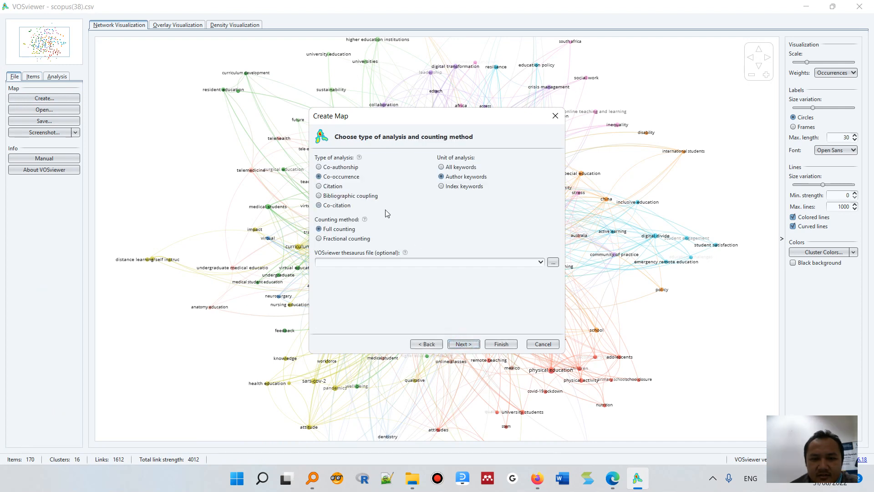
pyautogui.click(334, 186)
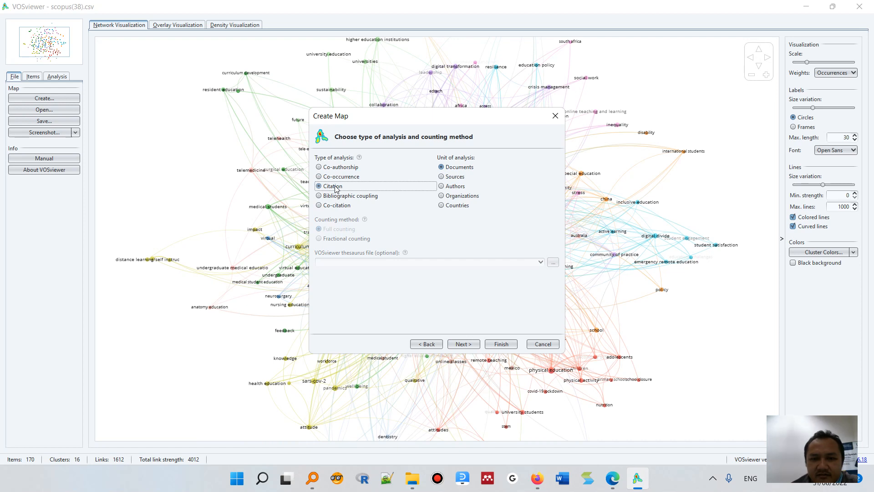
pyautogui.click(339, 197)
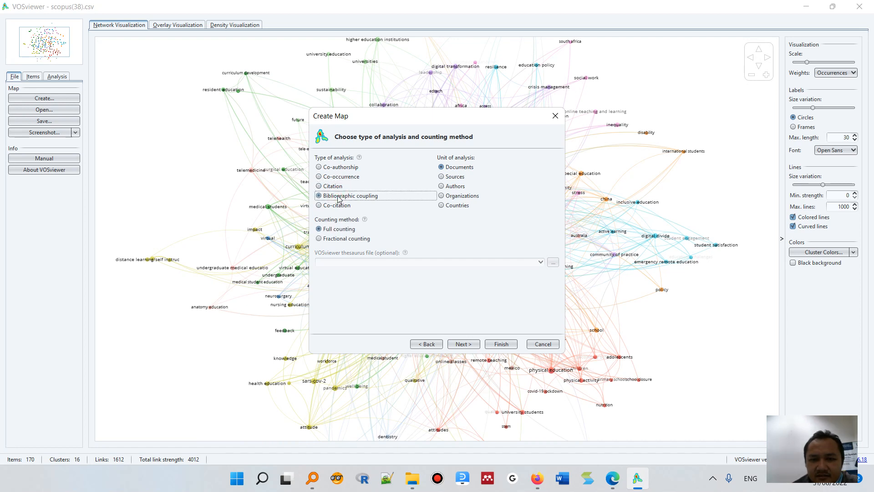
pyautogui.click(334, 187)
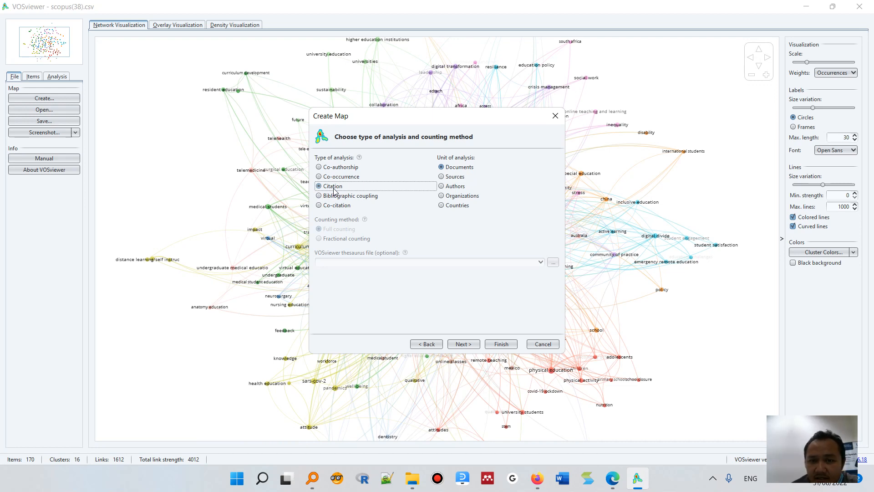
pyautogui.click(457, 189)
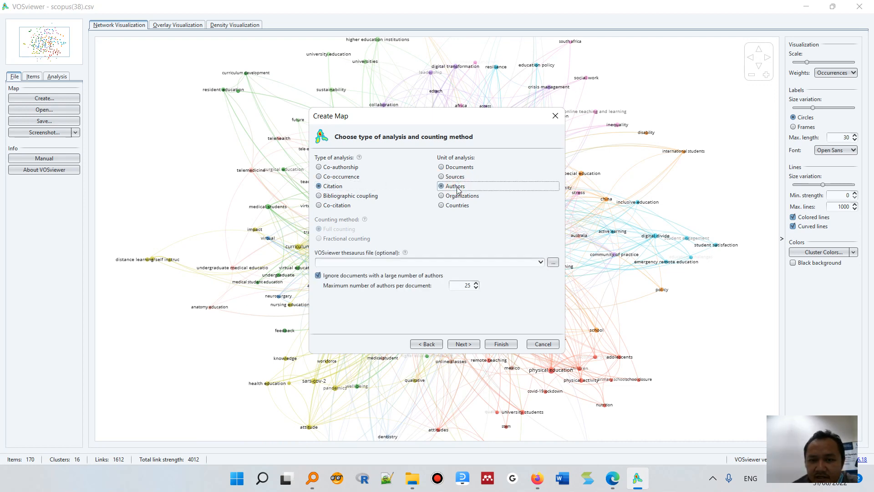
# - Set the minimum number of documents of an author to 3 and keep all authors meeting the thresholds
pyautogui.click(468, 345)
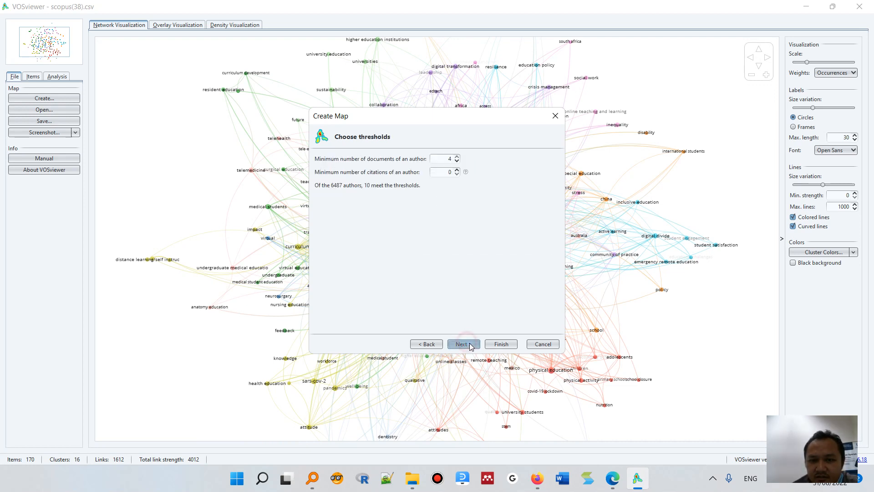
pyautogui.click(457, 161)
pyautogui.click(457, 161)
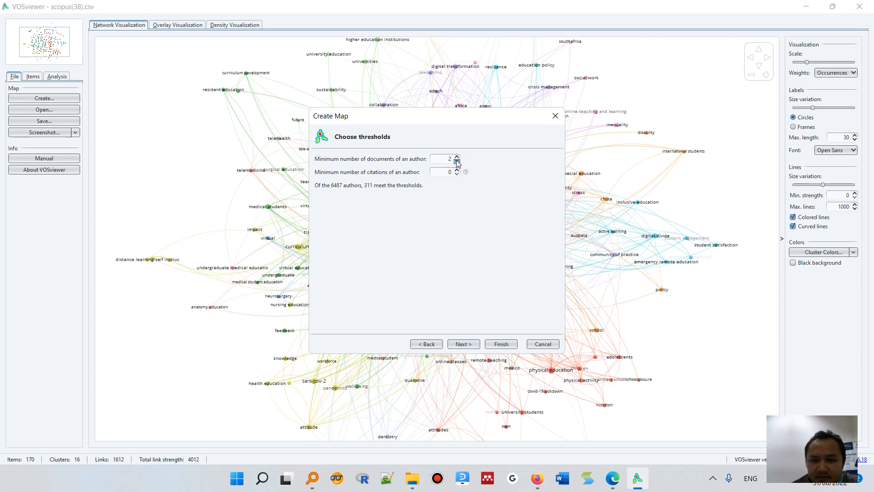
pyautogui.click(457, 158)
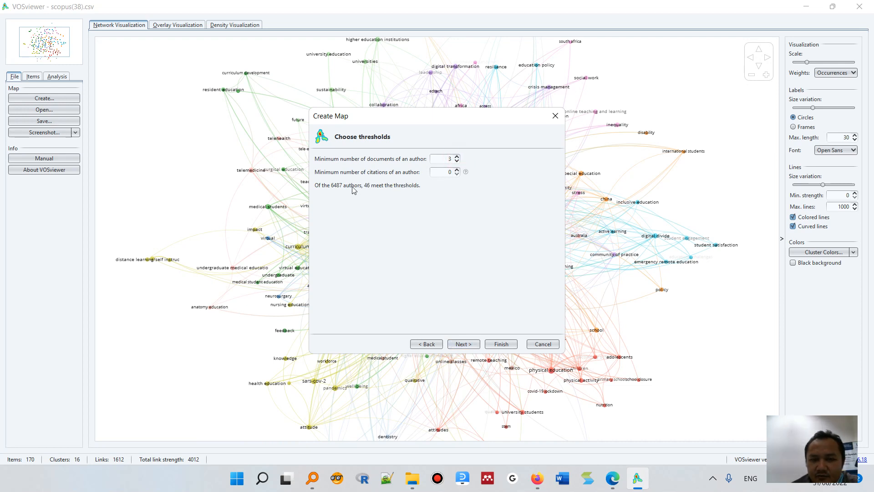
pyautogui.click(474, 345)
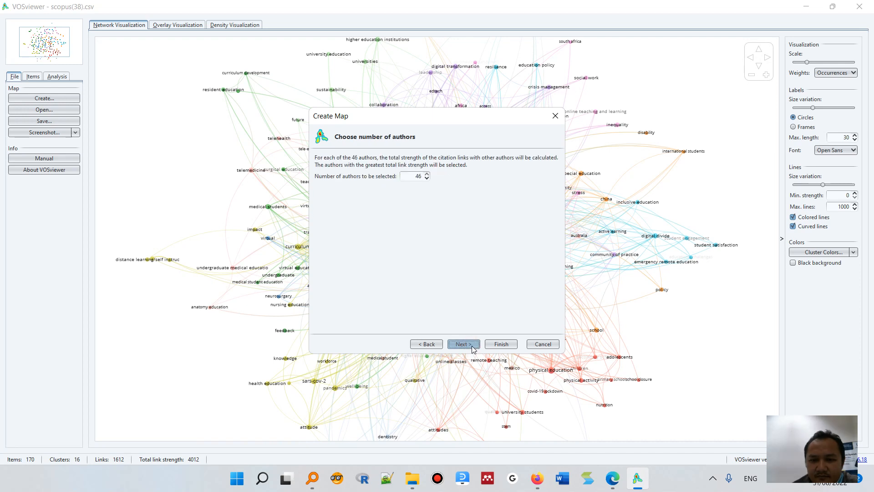
pyautogui.click(474, 345)
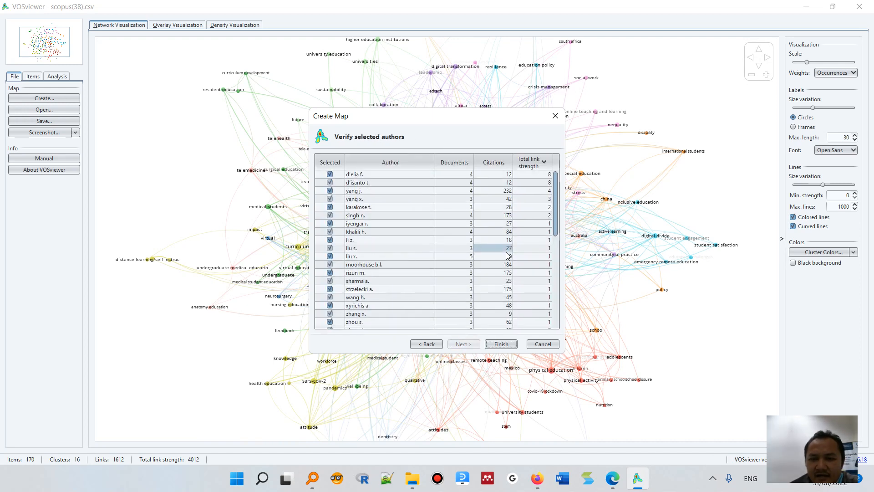
# - Sort the author verification list by documents and then by citations, and select all authors
pyautogui.click(455, 163)
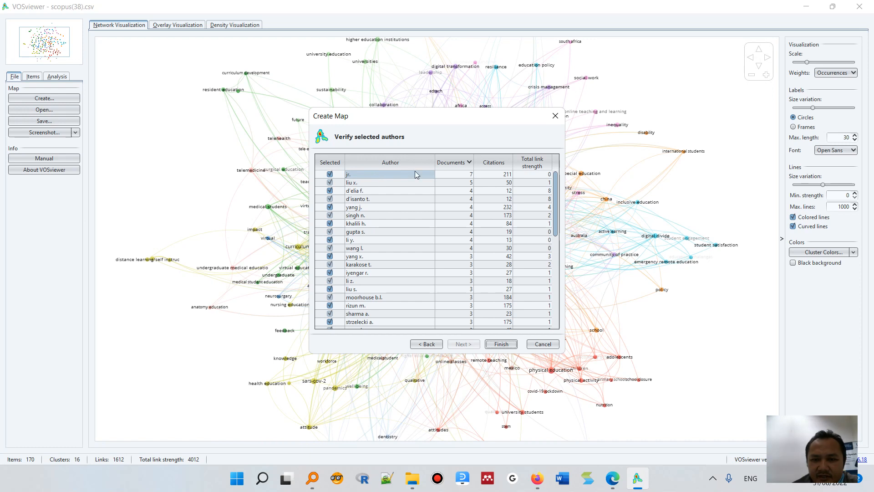
pyautogui.click(494, 163)
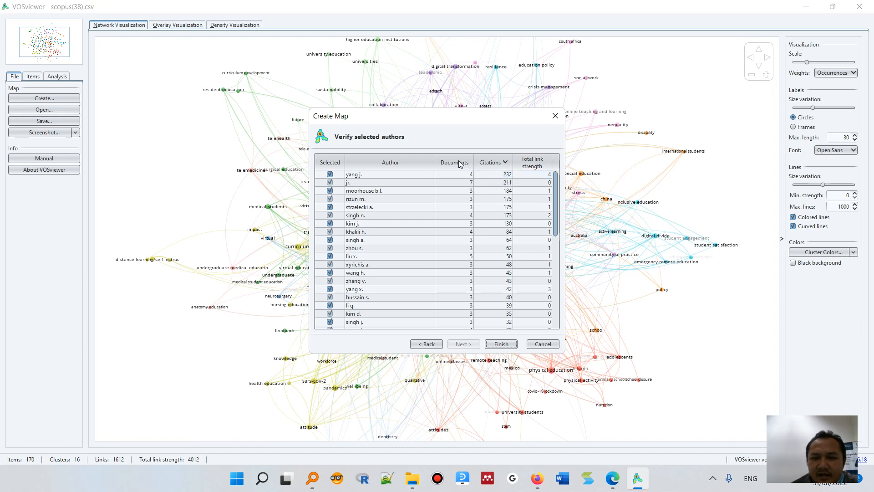
pyautogui.rightClick(409, 198)
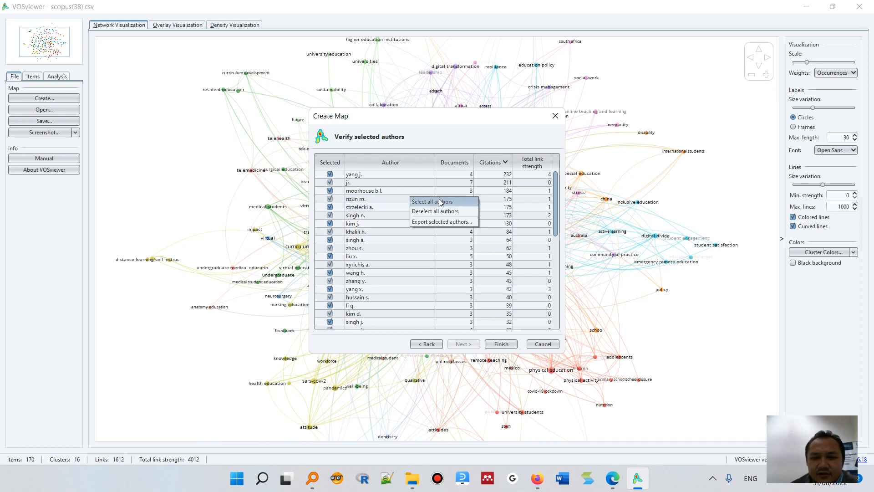
pyautogui.click(441, 202)
pyautogui.rightClick(417, 187)
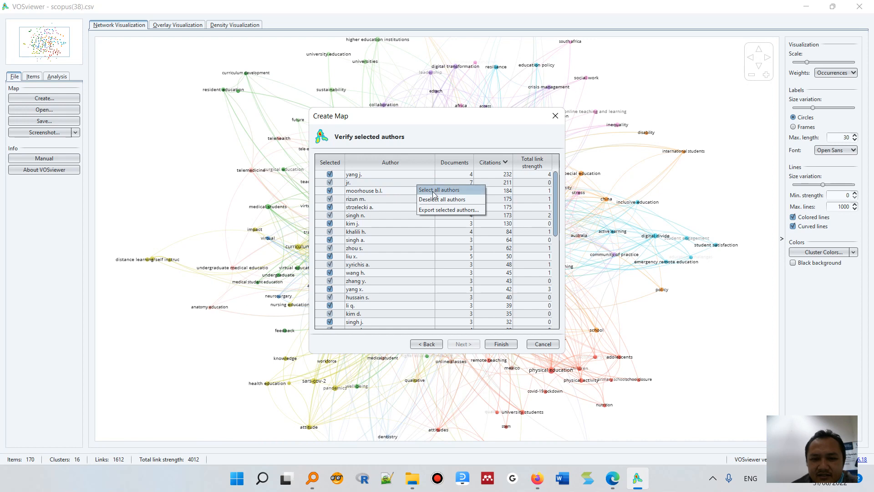
pyautogui.click(439, 195)
# - Export the selected authors to the Downloads folder as a text file named "Tesssssssssssss author"
pyautogui.rightClick(411, 177)
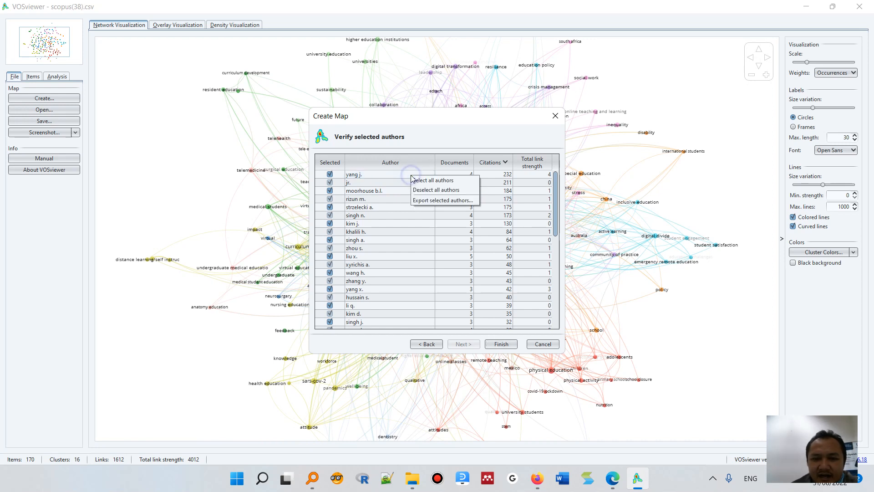
pyautogui.click(448, 201)
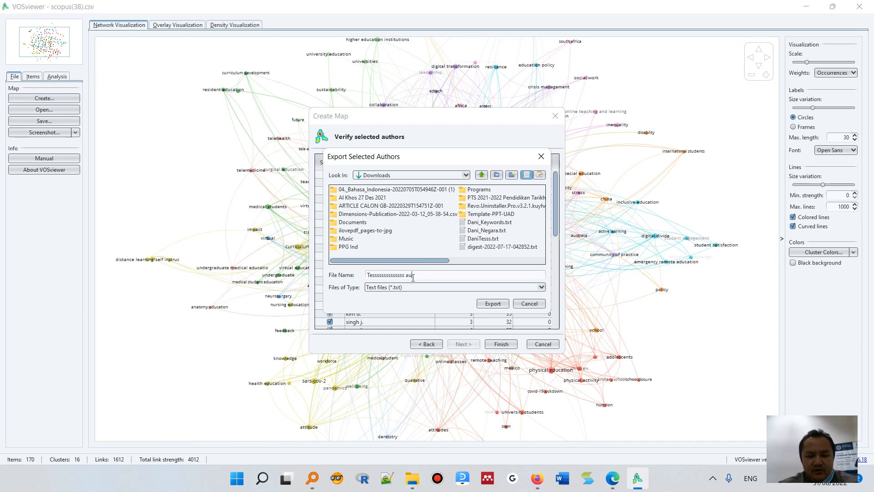
pyautogui.write('r')
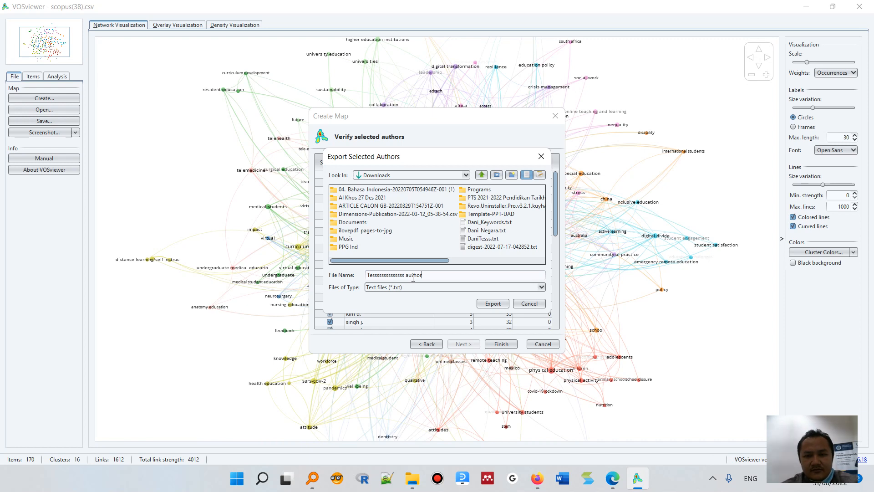
pyautogui.click(494, 302)
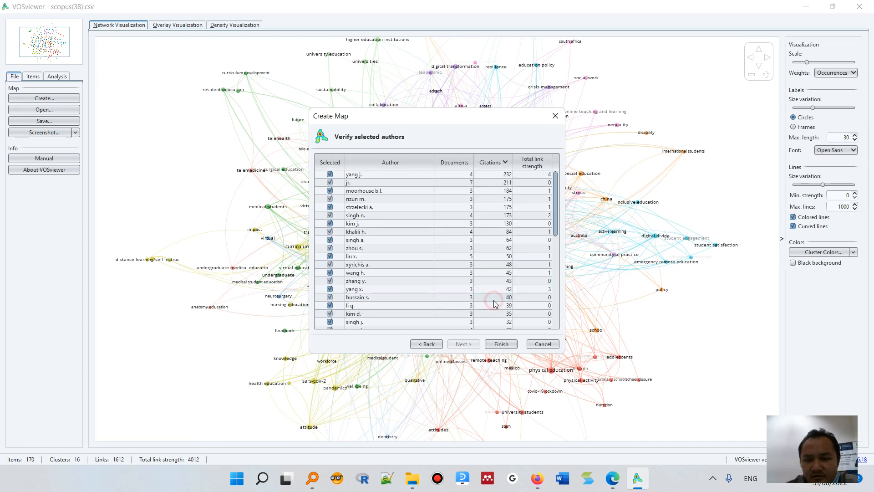
# - Switch to File Explorer and open the exported author text file from the Downloads folder
pyautogui.click(420, 483)
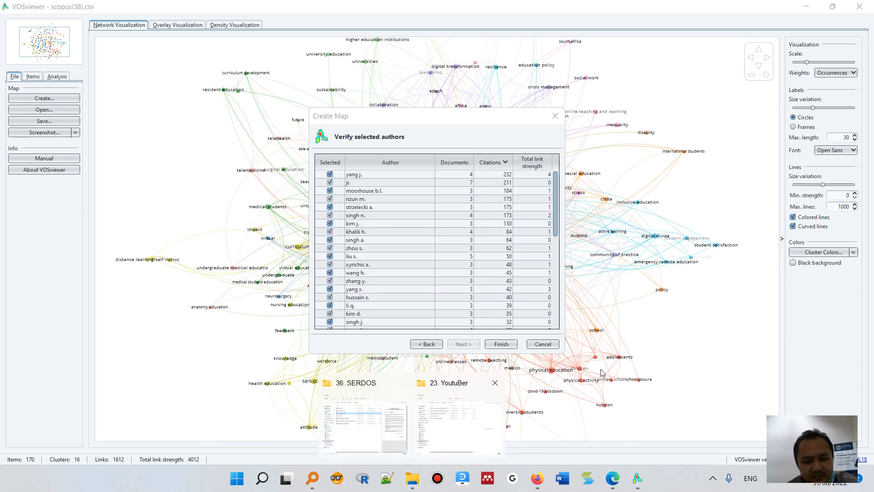
pyautogui.press('super+e')
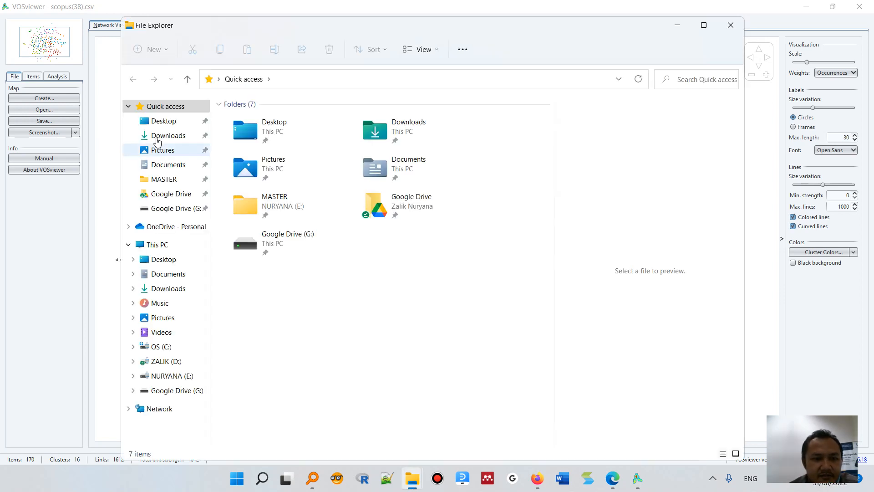
pyautogui.click(160, 136)
pyautogui.doubleClick(249, 135)
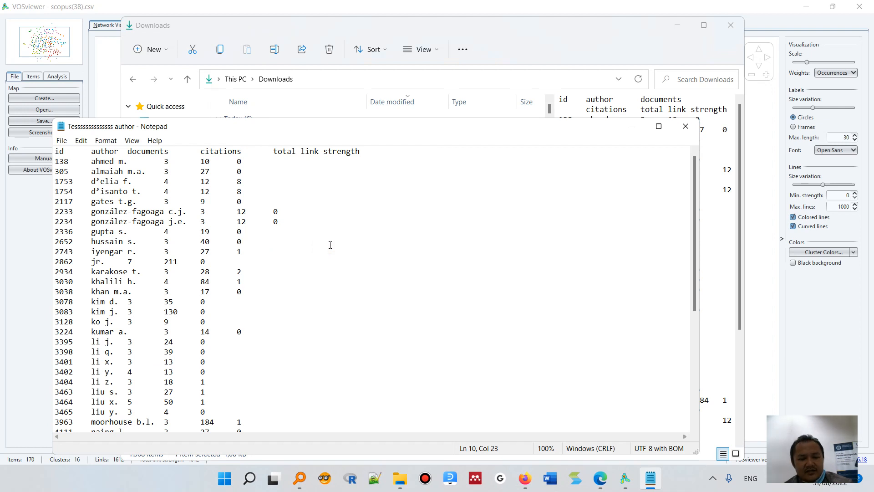
# - Copy the whole author list from the text file and paste it at cell A1 of a new blank Excel workbook
pyautogui.hotkey('ctrl', 'a')
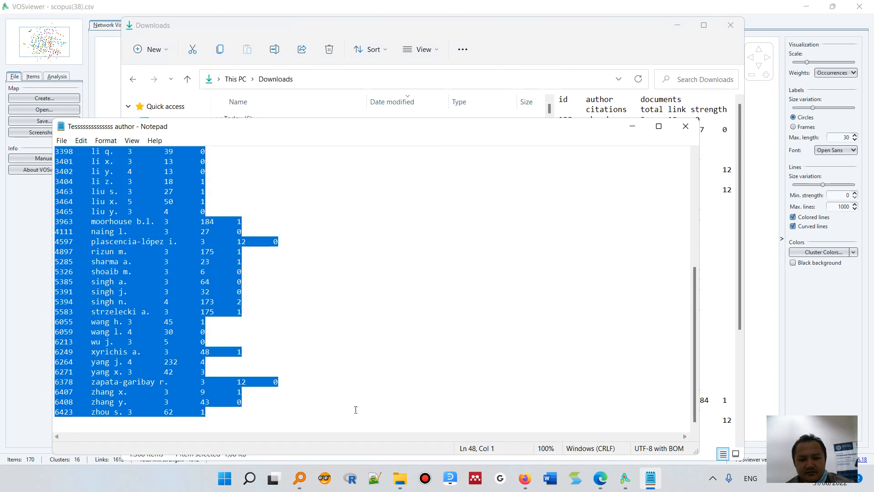
pyautogui.click(250, 478)
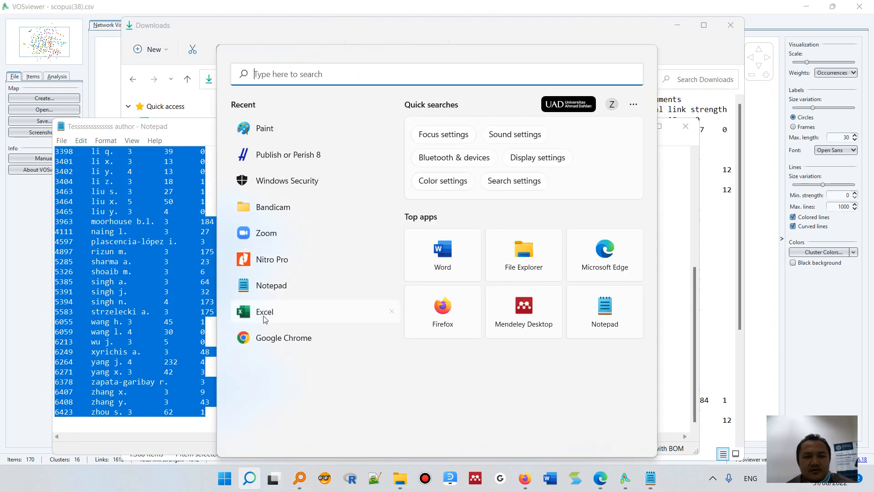
pyautogui.click(266, 311)
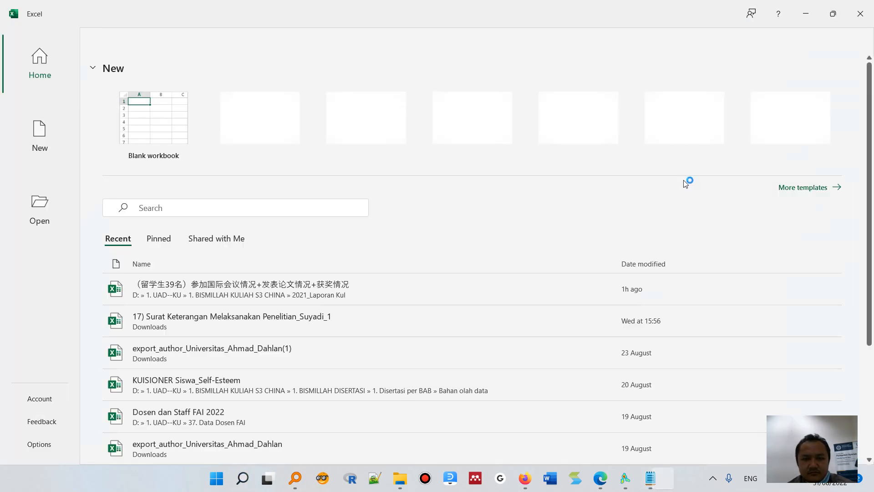
pyautogui.click(145, 126)
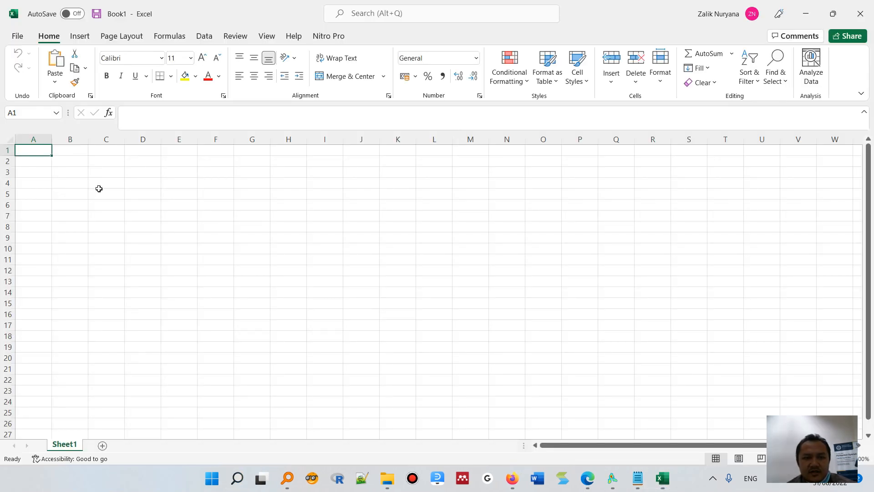
pyautogui.hotkey('ctrl', 'v')
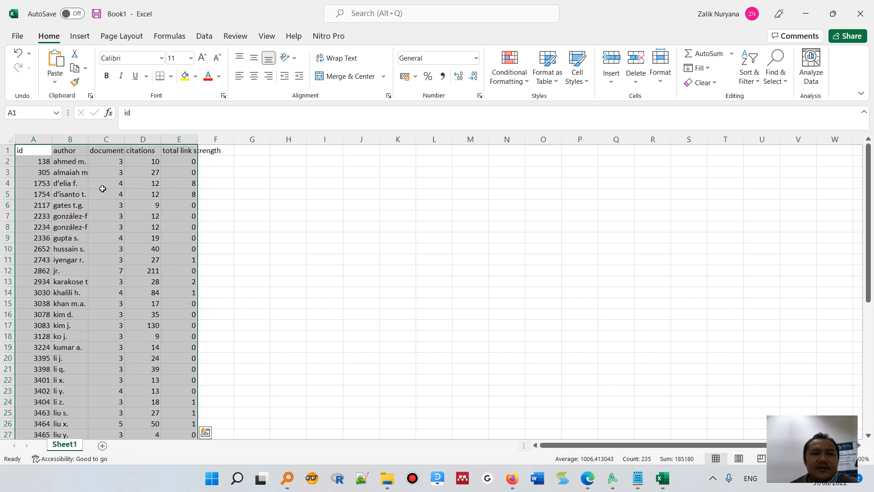
# - Delete the id column from the pasted author table and center the header row
pyautogui.rightClick(46, 140)
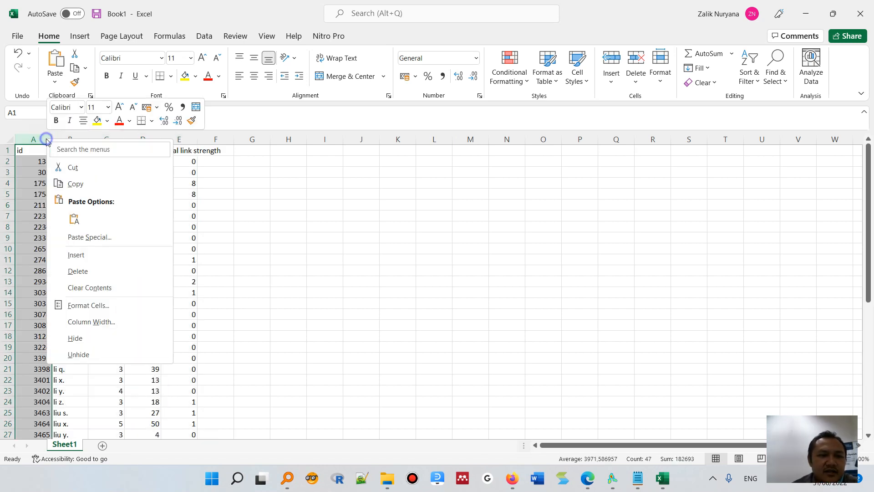
pyautogui.click(91, 273)
pyautogui.click(9, 150)
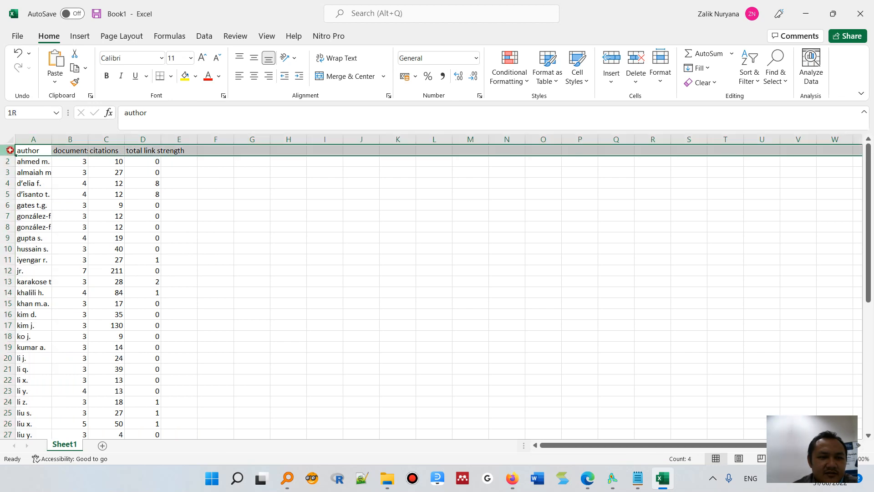
pyautogui.click(254, 76)
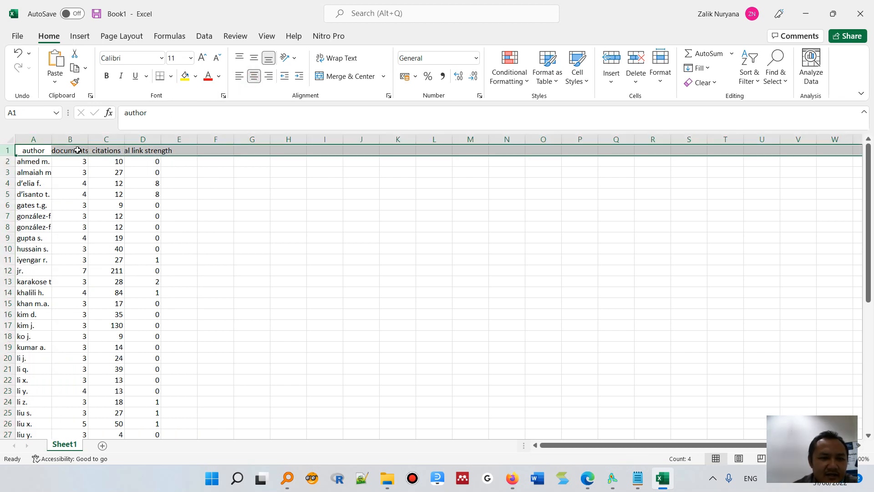
# - Fit the widths of the author, documents, citations and total link strength columns to their contents
pyautogui.doubleClick(52, 138)
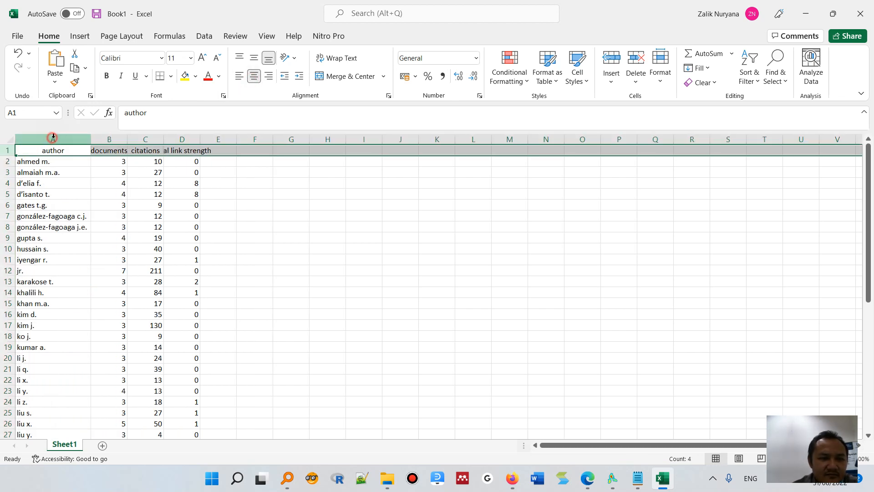
pyautogui.doubleClick(129, 135)
pyautogui.doubleClick(168, 136)
pyautogui.doubleClick(201, 137)
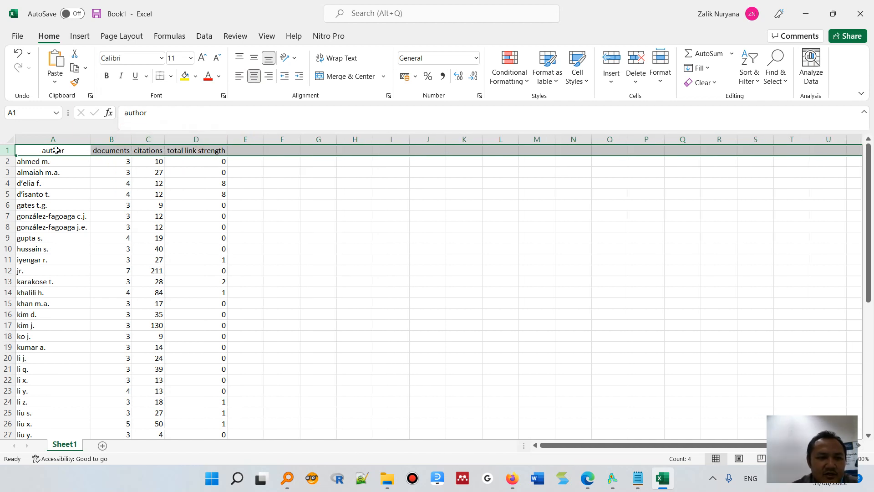
pyautogui.click(298, 168)
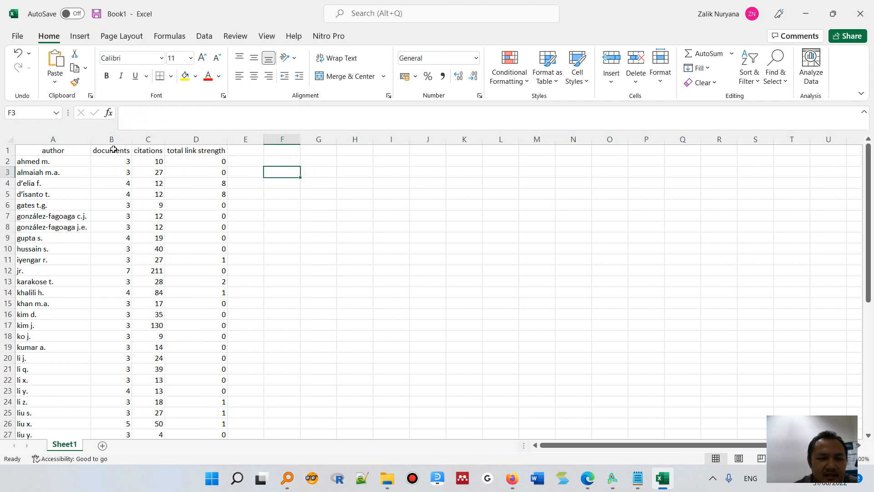
# - Sort the author table by citations from largest to smallest, expanding the selection to the adjacent columns
pyautogui.click(154, 152)
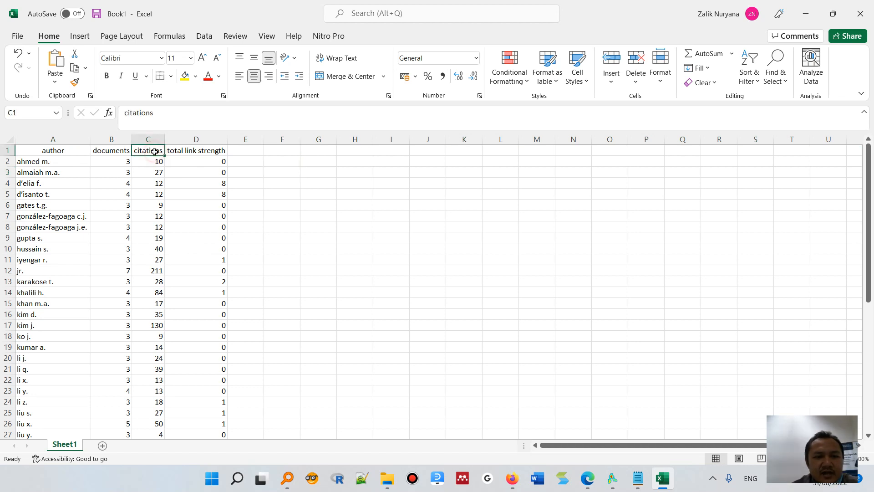
pyautogui.click(158, 140)
pyautogui.click(758, 85)
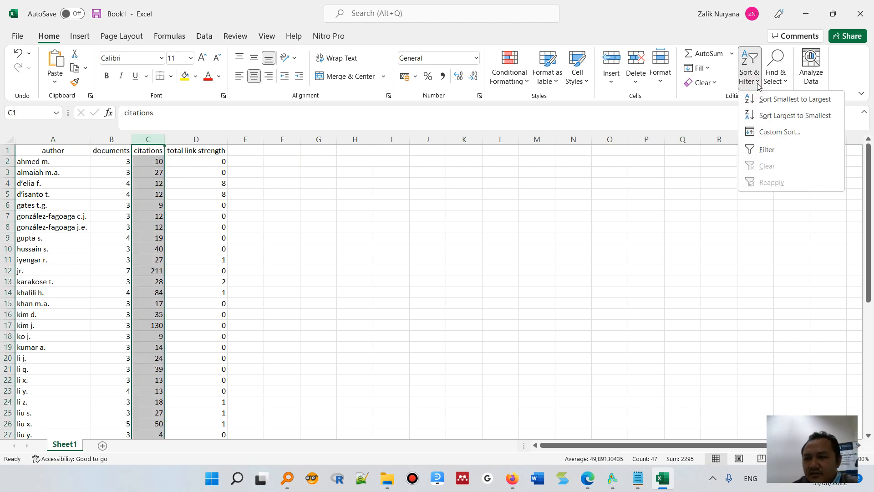
pyautogui.click(819, 116)
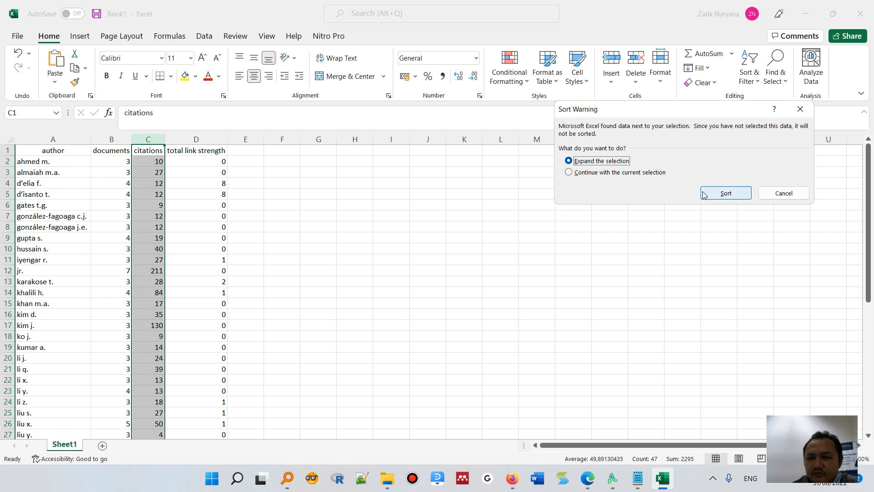
pyautogui.click(704, 191)
pyautogui.click(260, 204)
pyautogui.click(40, 158)
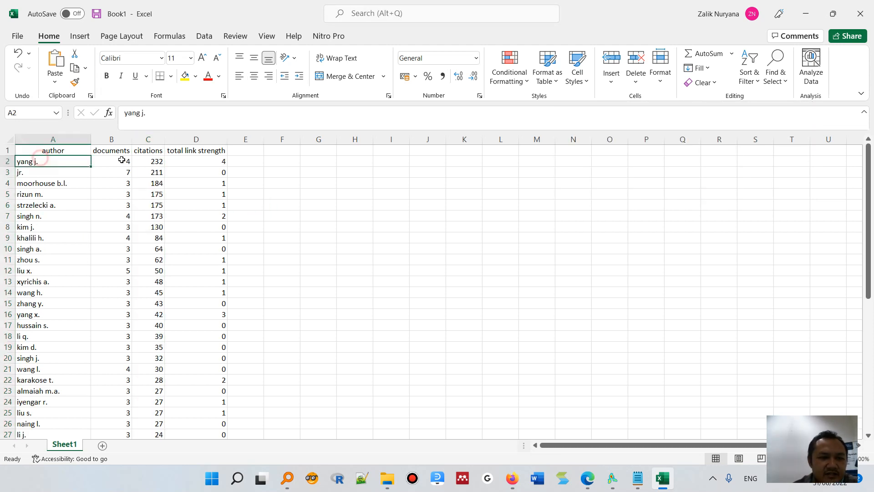
# - Insert a clustered column chart of authors, documents and citations from A1:C19 and enlarge it
pyautogui.moveTo(32, 151); pyautogui.dragTo(148, 348)
pyautogui.click(172, 359)
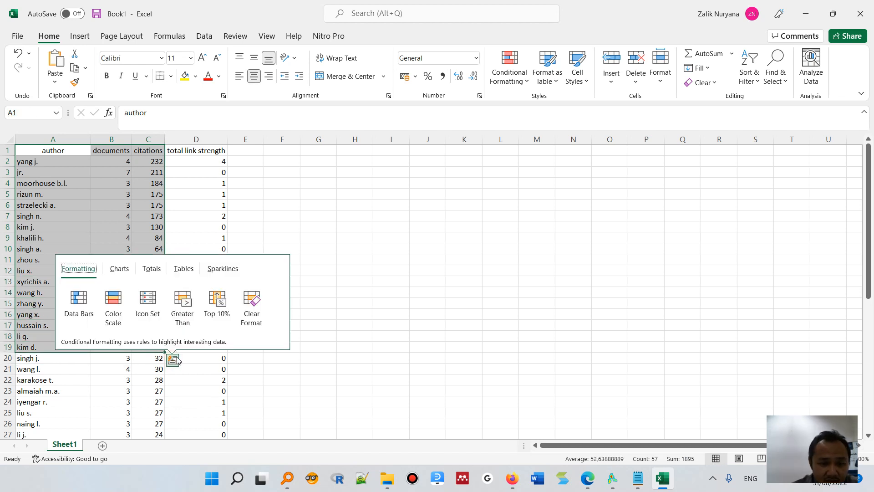
pyautogui.click(119, 269)
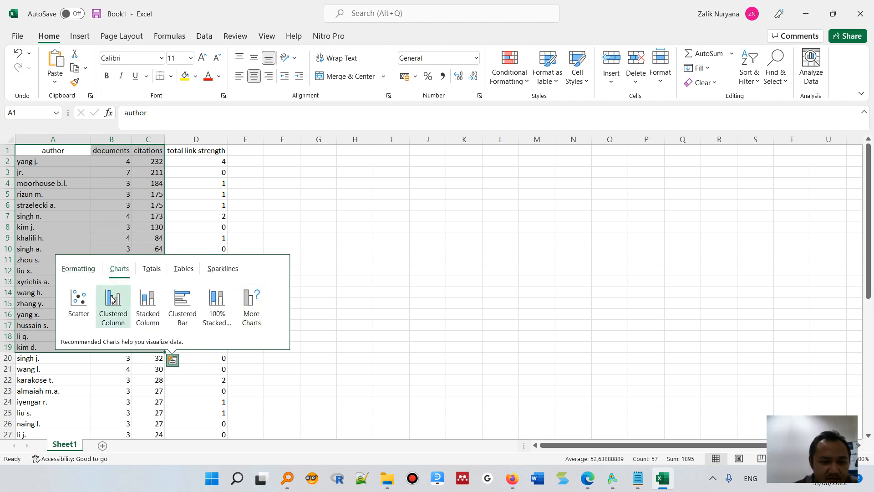
pyautogui.click(112, 300)
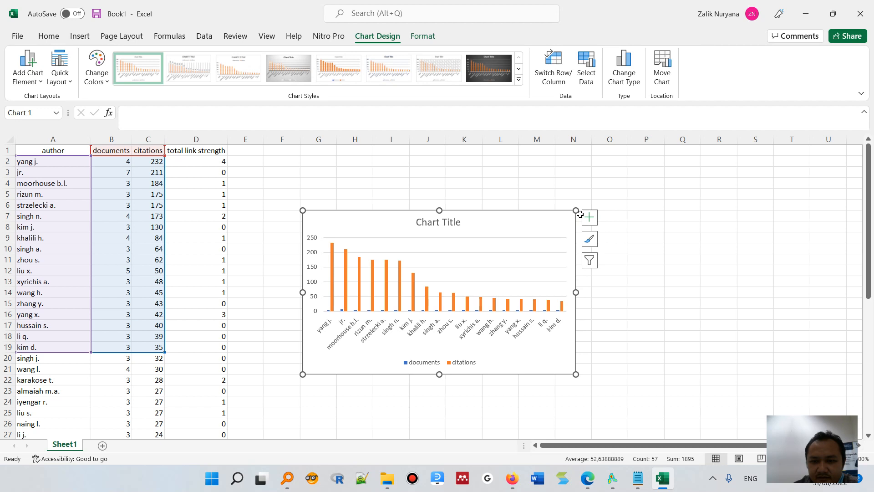
pyautogui.moveTo(576, 210); pyautogui.dragTo(676, 184)
# - Add data labels at Inside End to the documents and citations chart and enlarge the chart slightly
pyautogui.click(689, 190)
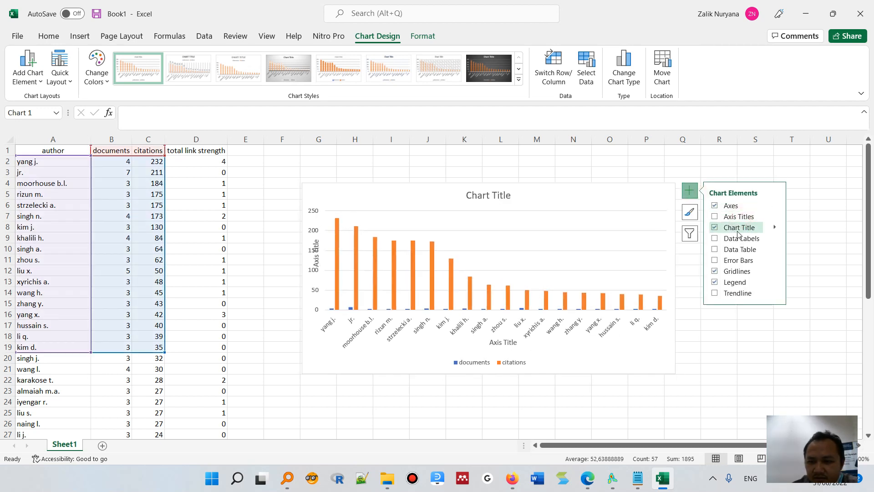
pyautogui.click(775, 238)
pyautogui.click(806, 258)
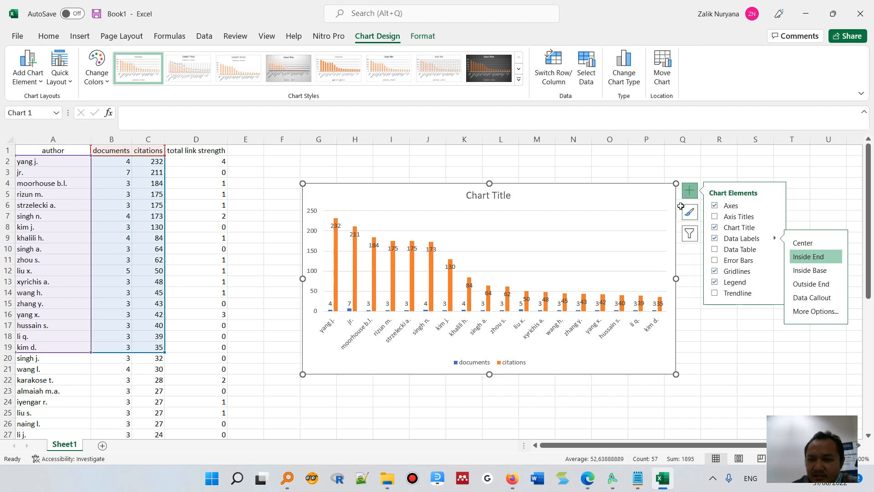
pyautogui.moveTo(675, 183); pyautogui.dragTo(694, 165)
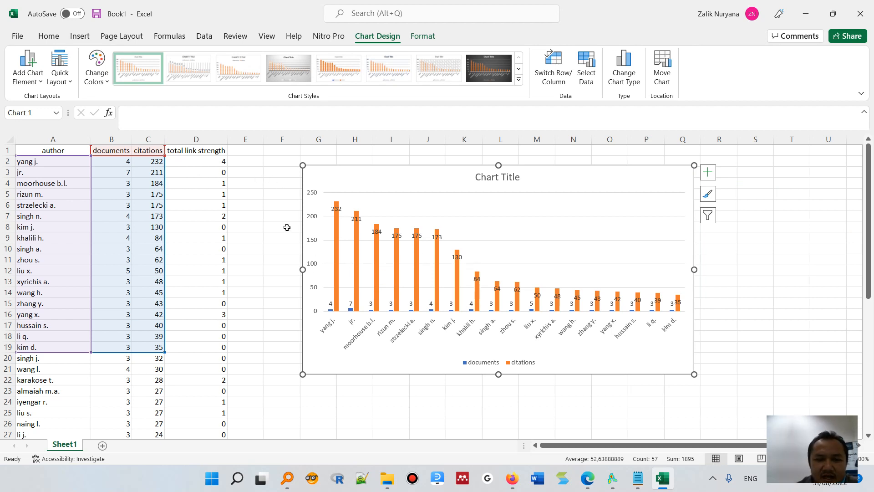
# - Insert a second clustered column chart from A1:D19, including total link strength, and enlarge it over the first chart
pyautogui.click(168, 199)
pyautogui.moveTo(36, 152); pyautogui.dragTo(202, 342)
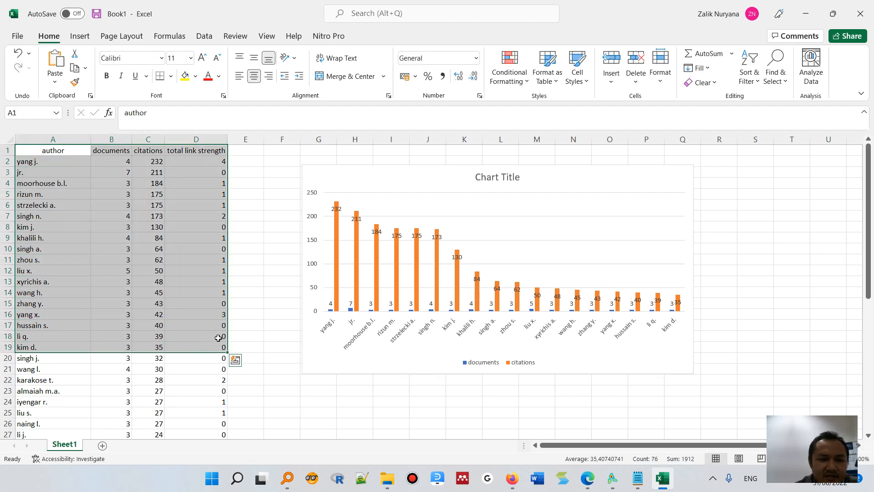
pyautogui.click(235, 360)
pyautogui.click(182, 271)
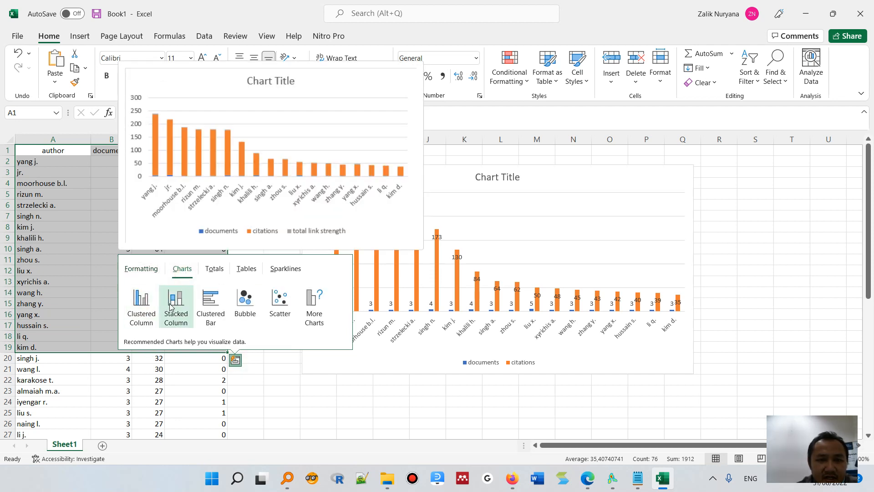
pyautogui.click(135, 304)
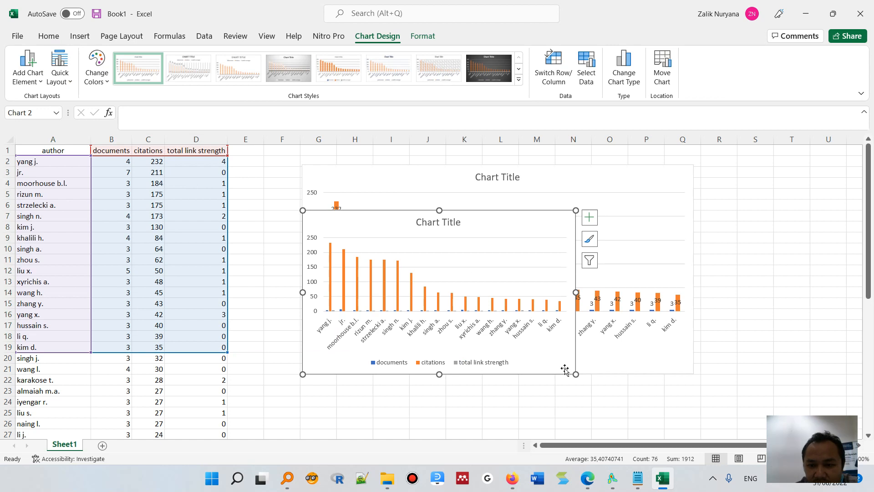
pyautogui.moveTo(576, 210); pyautogui.dragTo(685, 157)
# - Add data labels at Inside End to the second chart with total link strength
pyautogui.click(699, 186)
pyautogui.click(698, 164)
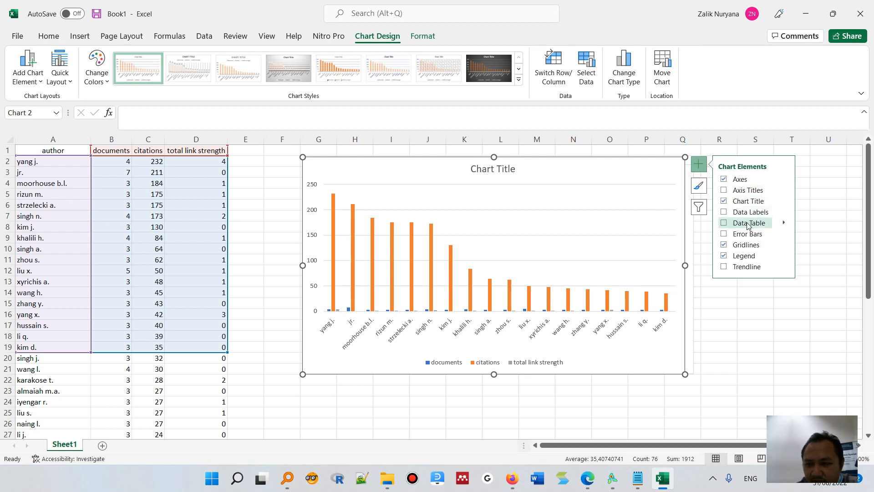
pyautogui.click(784, 213)
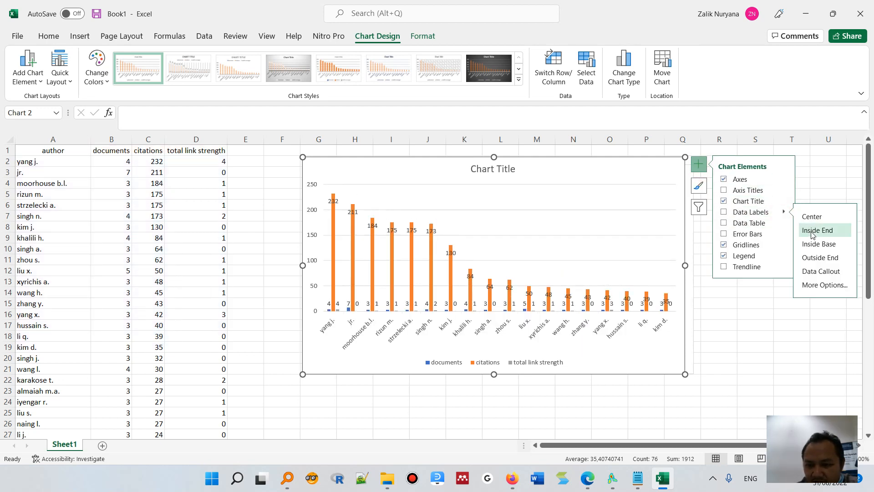
pyautogui.click(814, 231)
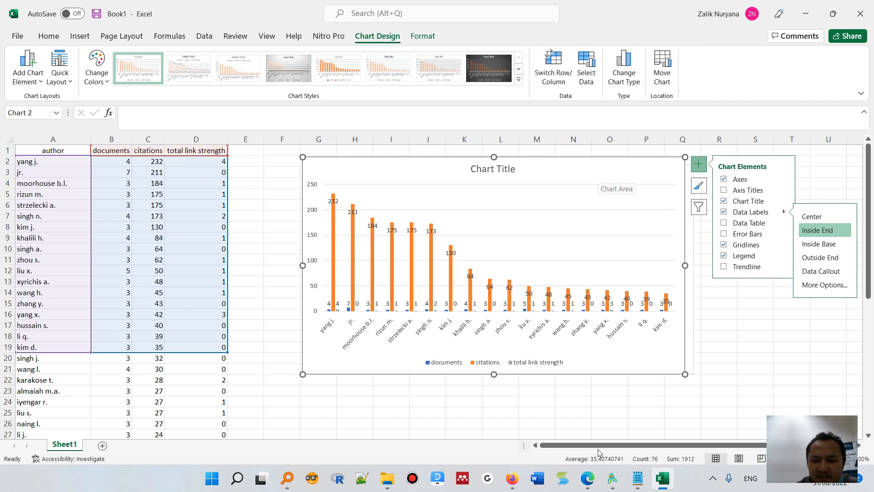
# - Switch to VOSviewer and restart map creation from the scopus(38).csv bibliographic data, choosing Co-citation analysis of cited references with full counting
pyautogui.click(612, 478)
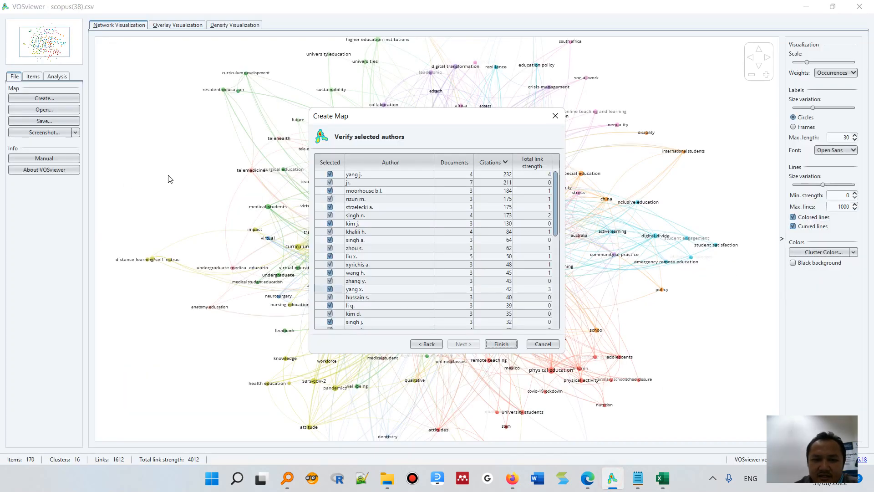
pyautogui.click(534, 344)
pyautogui.click(40, 98)
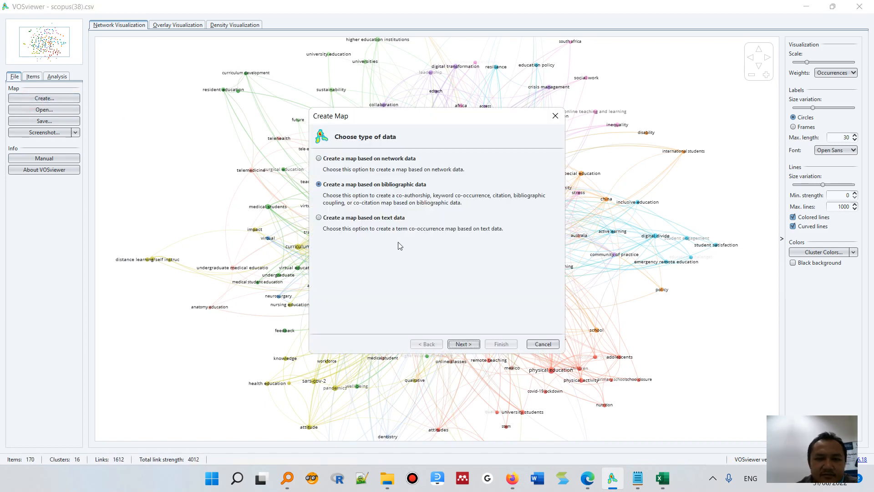
pyautogui.click(463, 344)
pyautogui.click(462, 344)
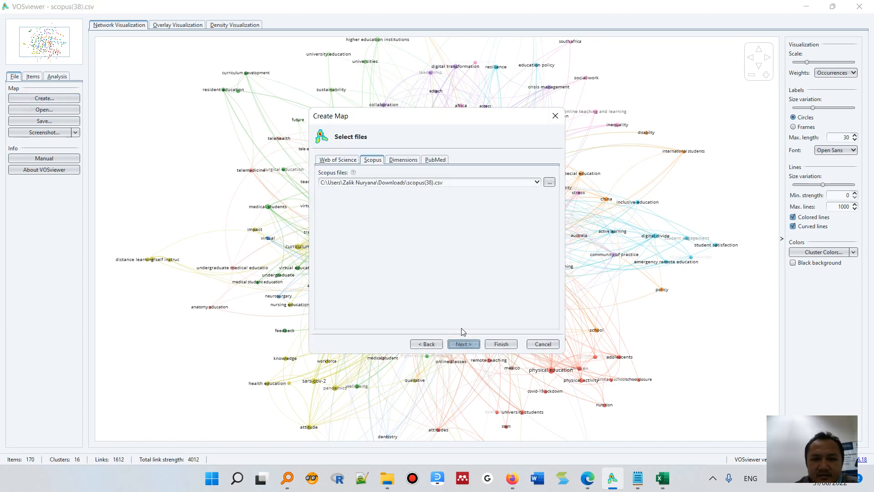
pyautogui.click(466, 345)
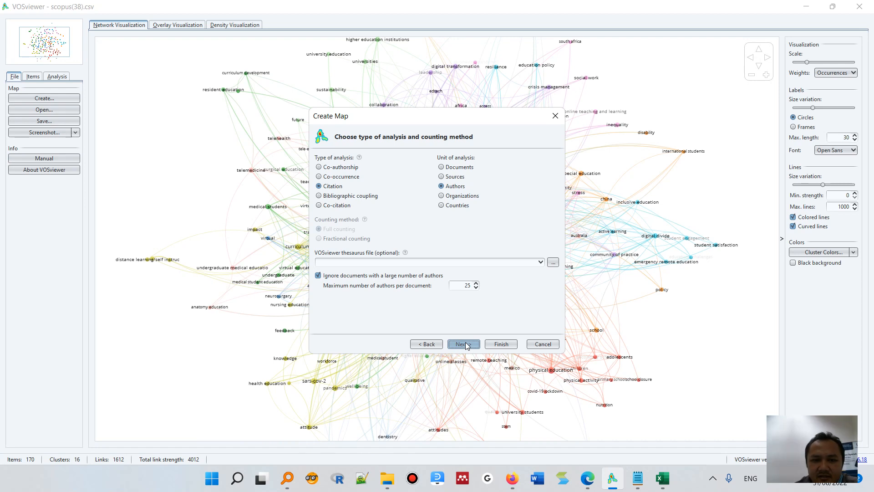
pyautogui.click(347, 196)
pyautogui.click(337, 206)
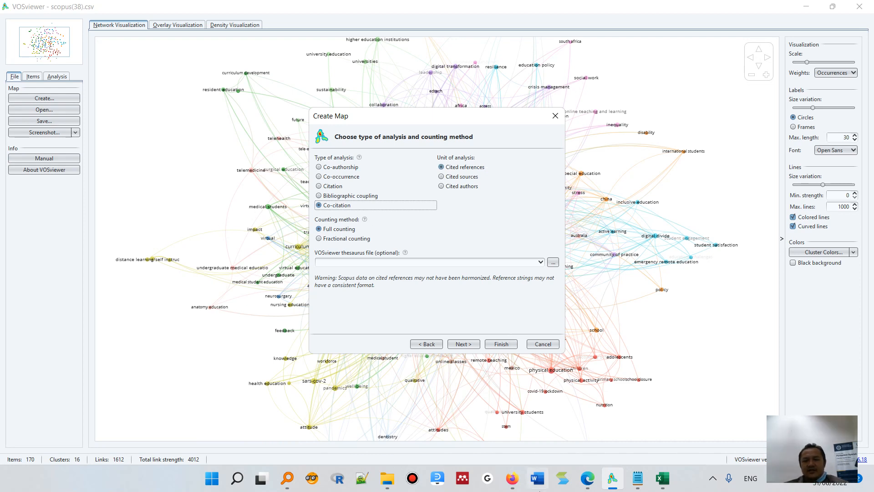
# - Switch to Word, create a blank document and enter "Introduction" as its first line
pyautogui.click(539, 488)
pyautogui.click(544, 343)
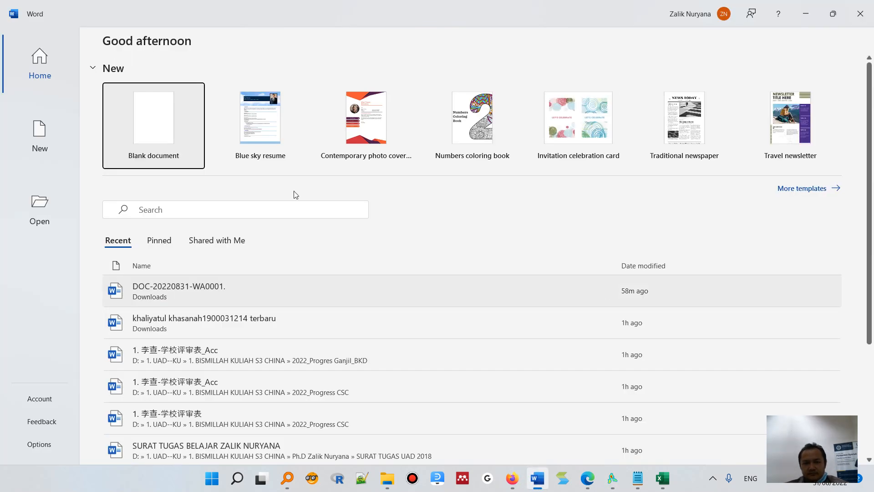
pyautogui.click(178, 151)
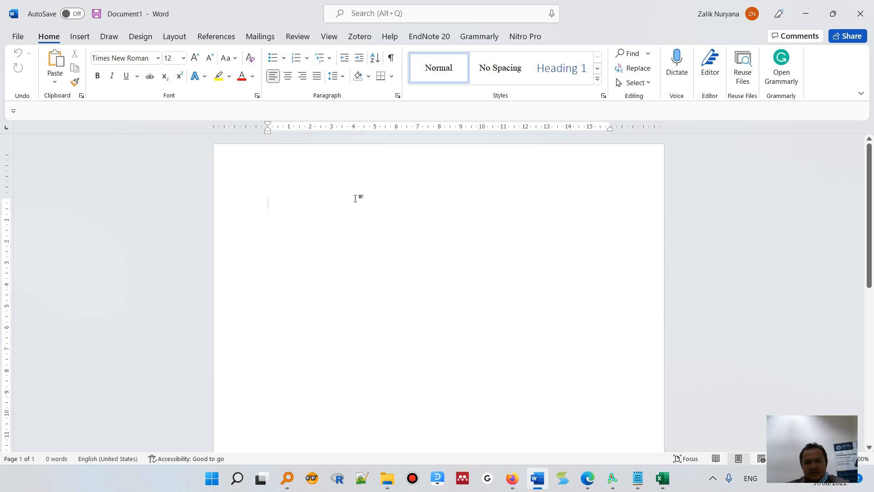
pyautogui.write('Introduction')
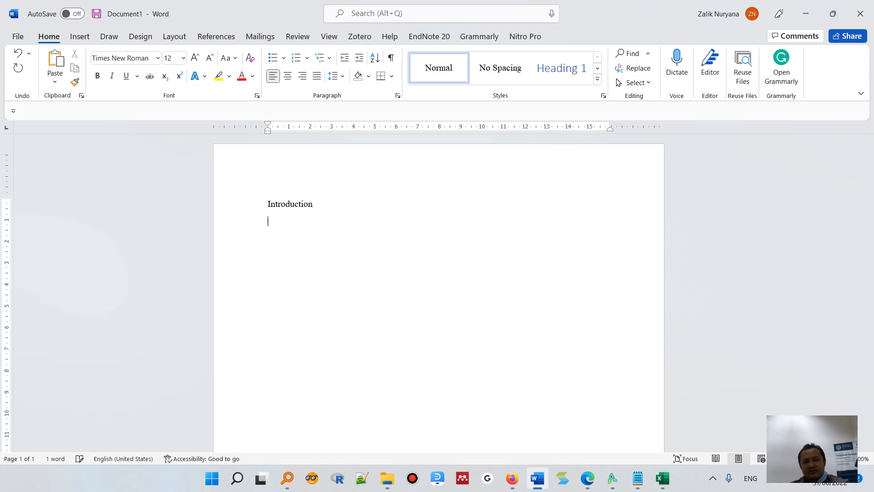
# - Add "Methods" and "Results" as separate lines below Introduction
pyautogui.write('ethods')
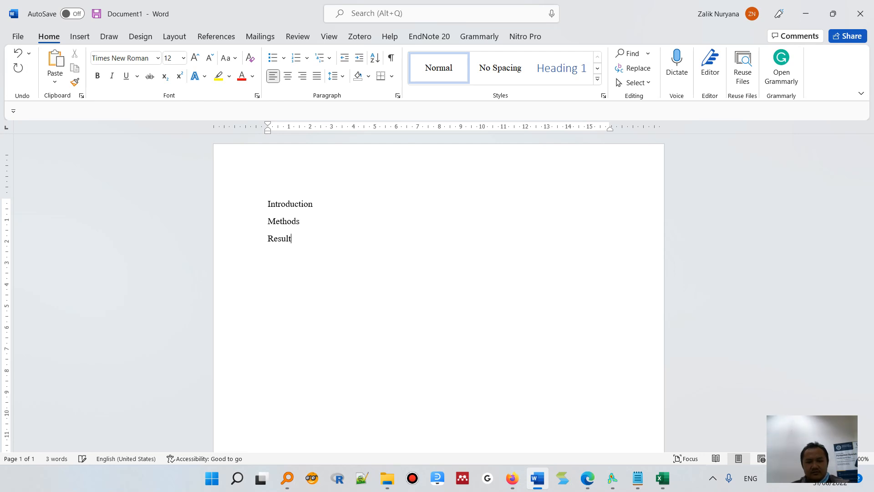
pyautogui.click(329, 225)
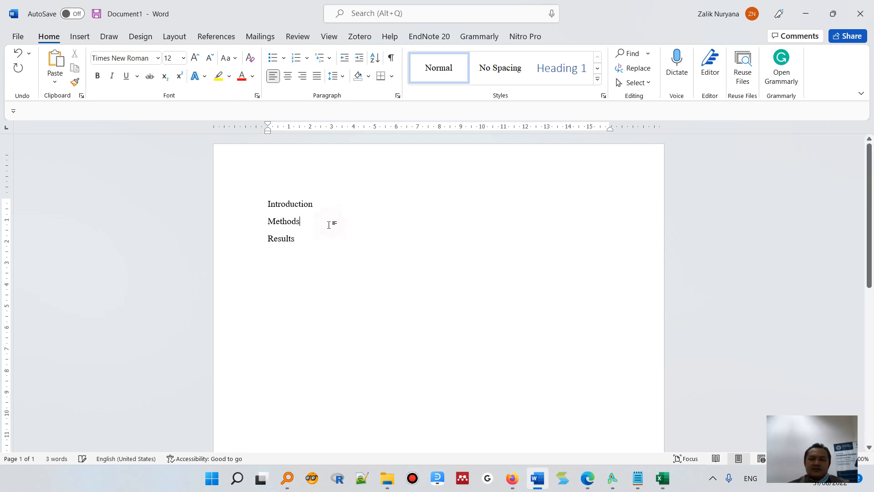
pyautogui.click(334, 242)
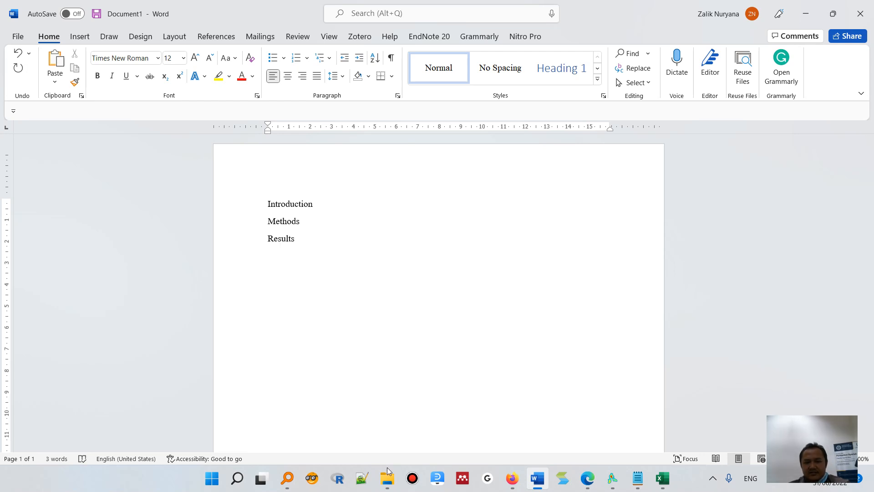
# - Switch to the Excel workbook containing the author charts
pyautogui.click(662, 478)
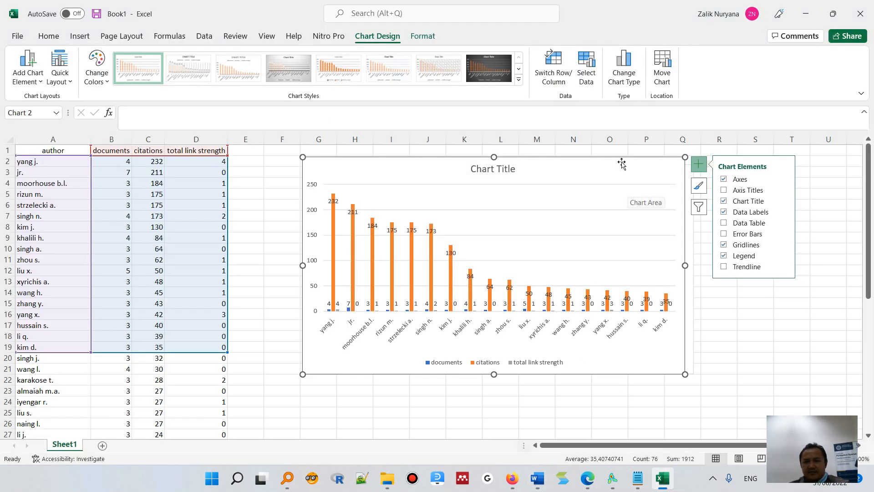
# - Try toggling the axis titles and axes of the second author chart
pyautogui.click(725, 189)
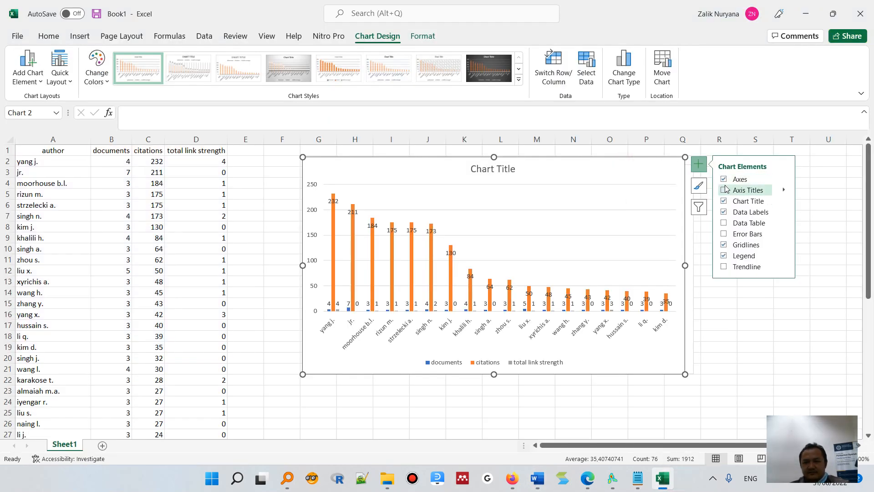
pyautogui.click(725, 190)
pyautogui.click(724, 180)
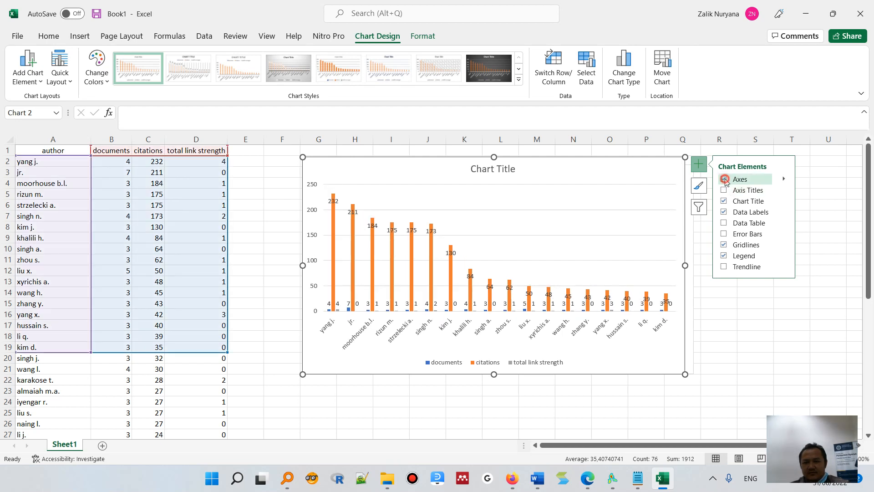
pyautogui.click(725, 179)
# - Copy the whole second author chart and paste it below the Results line in the Word document
pyautogui.rightClick(507, 201)
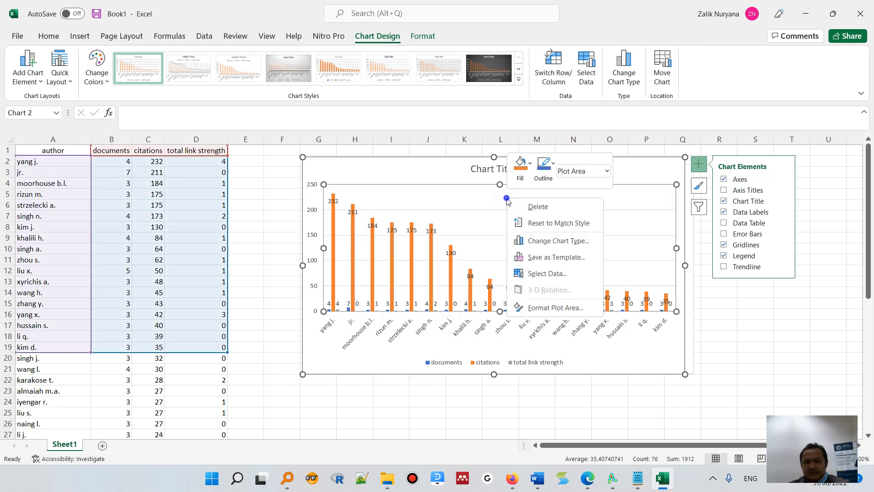
pyautogui.rightClick(441, 167)
pyautogui.click(469, 160)
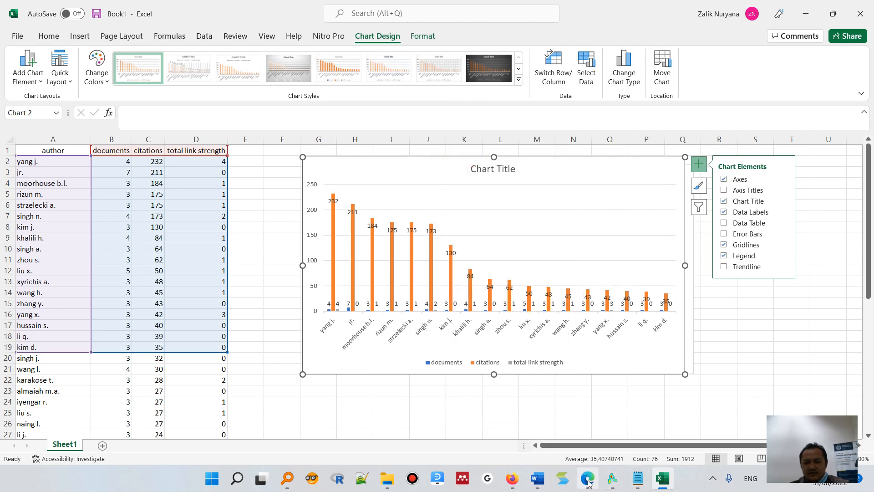
pyautogui.click(537, 478)
pyautogui.hotkey('ctrl', 'v')
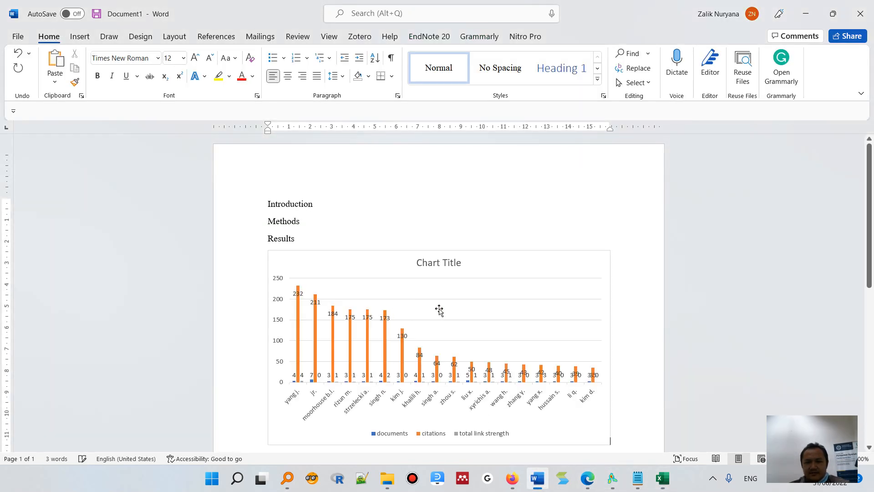
# - Remove the gridlines from the pasted chart and place its legend at the bottom
pyautogui.click(438, 309)
pyautogui.click(624, 279)
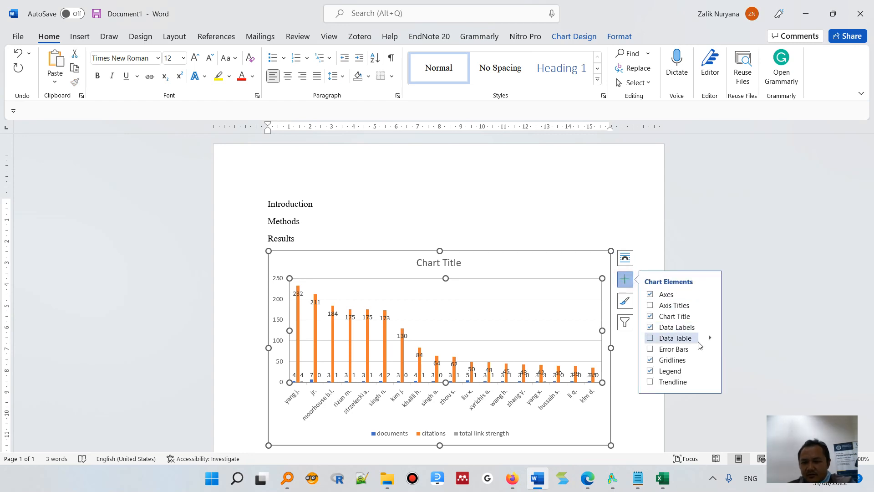
pyautogui.click(681, 364)
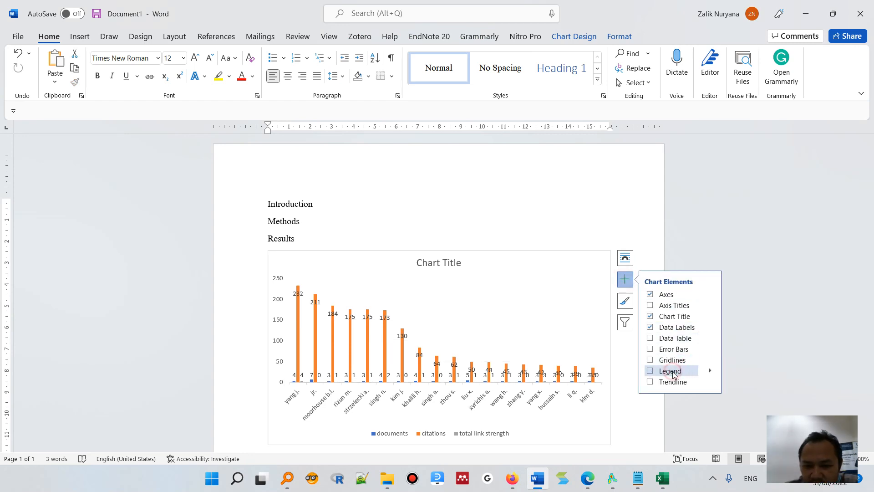
pyautogui.click(680, 369)
pyautogui.click(664, 361)
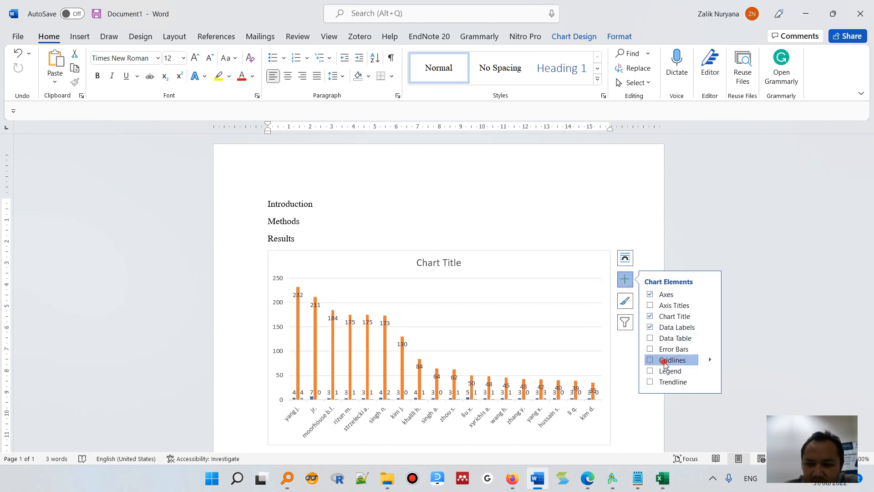
pyautogui.click(664, 361)
pyautogui.click(656, 372)
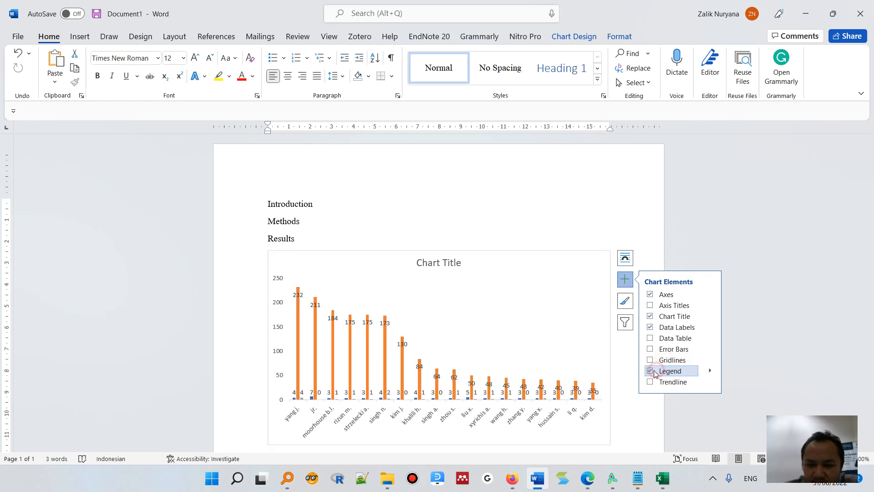
pyautogui.click(655, 371)
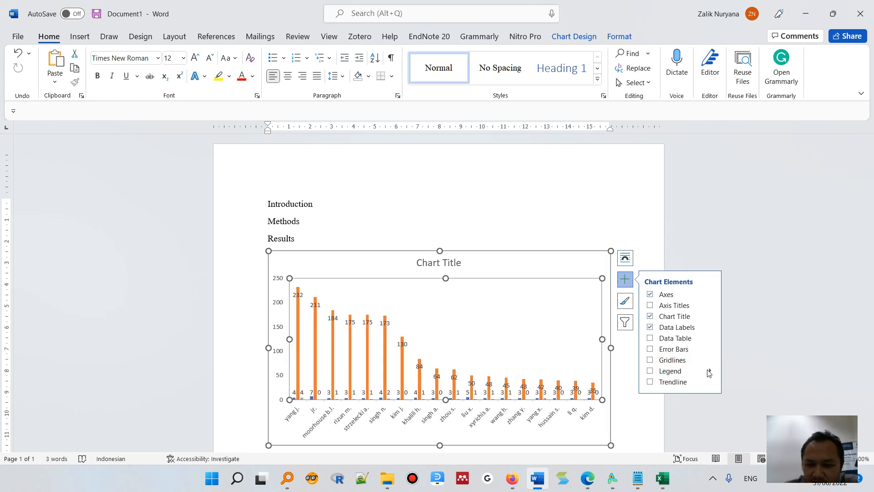
pyautogui.click(709, 371)
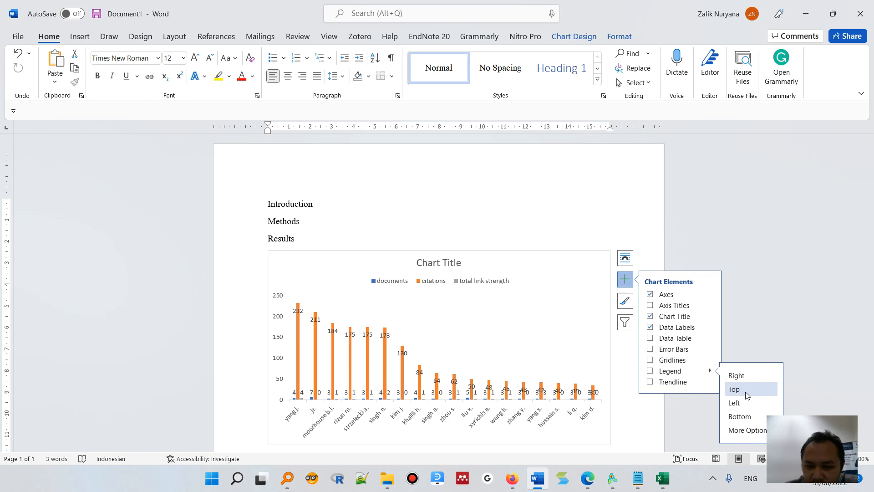
pyautogui.click(739, 416)
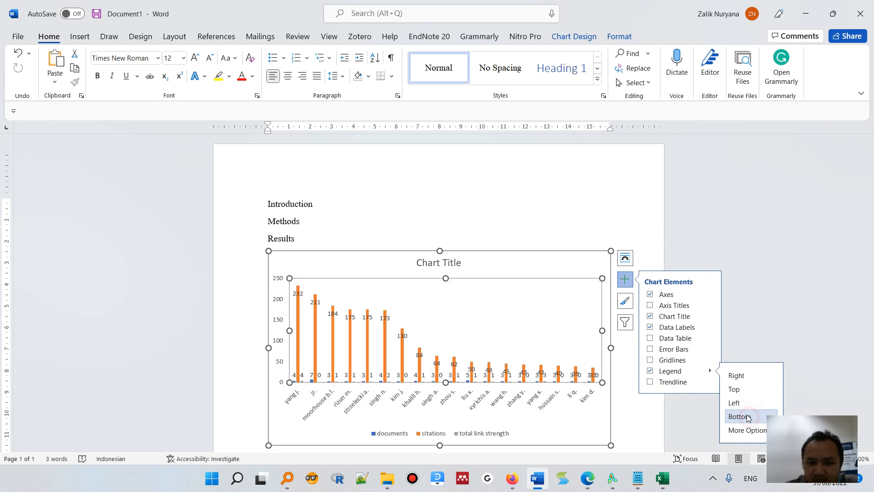
# - Delete the pasted chart's title and place the text cursor after the chart
pyautogui.click(489, 199)
pyautogui.click(460, 261)
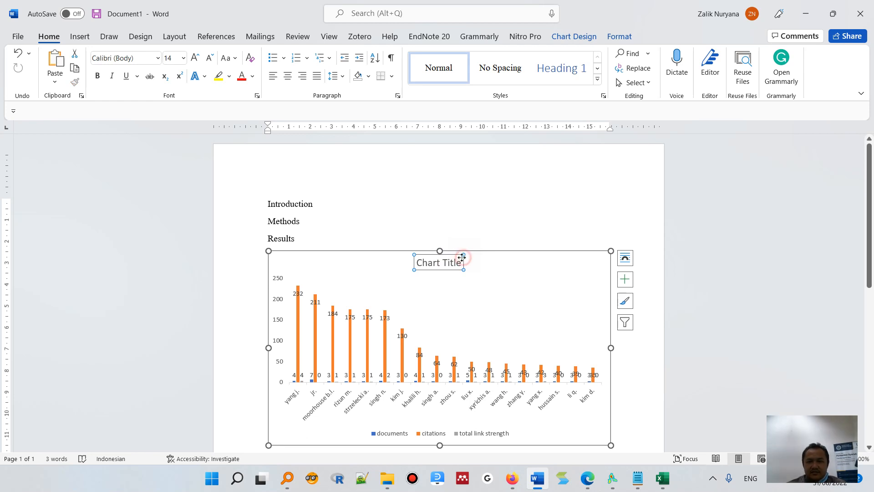
pyautogui.press('Delete')
pyautogui.scroll(-3, 500, 360)
pyautogui.click(620, 354)
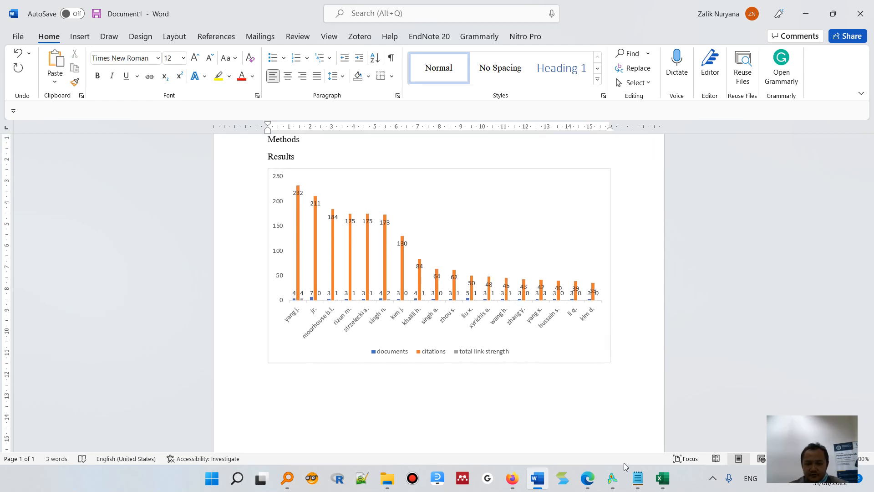
# - Switch to VOSviewer and slightly increase the label size variation of the keyword network map
pyautogui.click(613, 478)
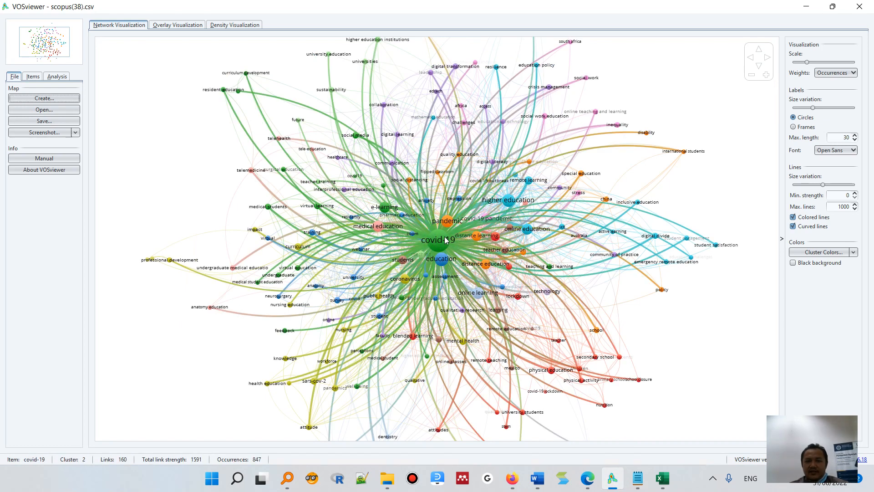
pyautogui.moveTo(812, 107)
pyautogui.mouseDown()
pyautogui.moveTo(837, 107)
pyautogui.moveTo(823, 108)
pyautogui.mouseUp()
# - Try showing the network items as frames and the links as straight lines, restoring circles and curved lines
pyautogui.click(809, 127)
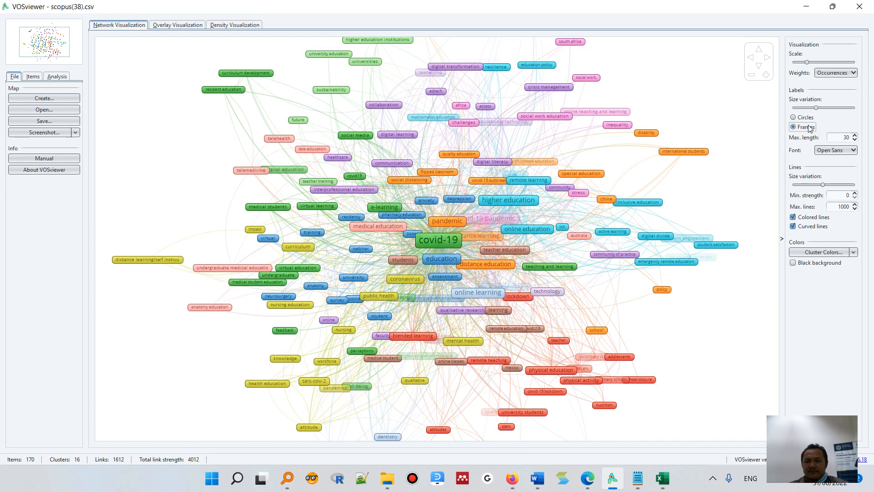
pyautogui.click(806, 117)
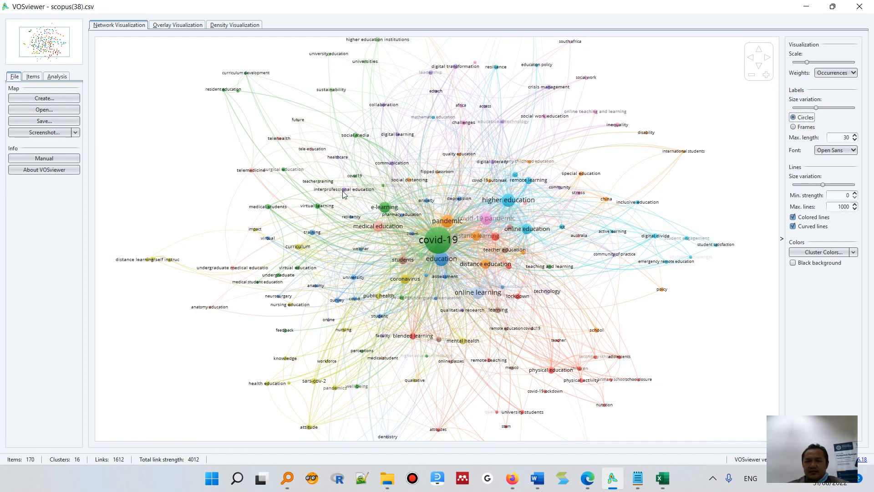
pyautogui.click(815, 228)
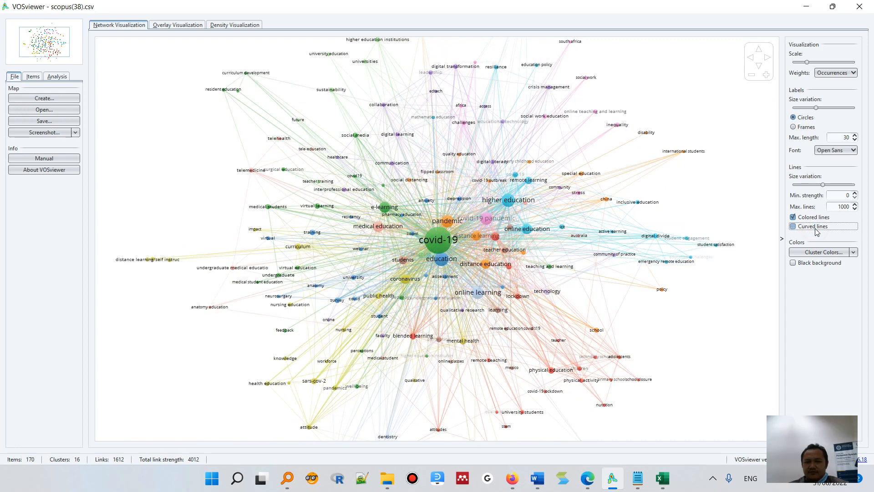
pyautogui.click(815, 229)
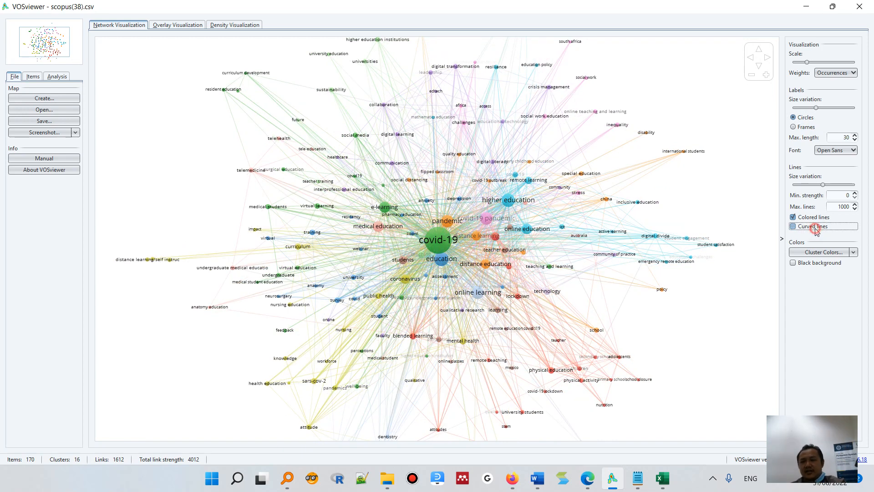
# - Copy a screenshot of the network map to the clipboard and paste it below the chart in the Word document
pyautogui.click(77, 133)
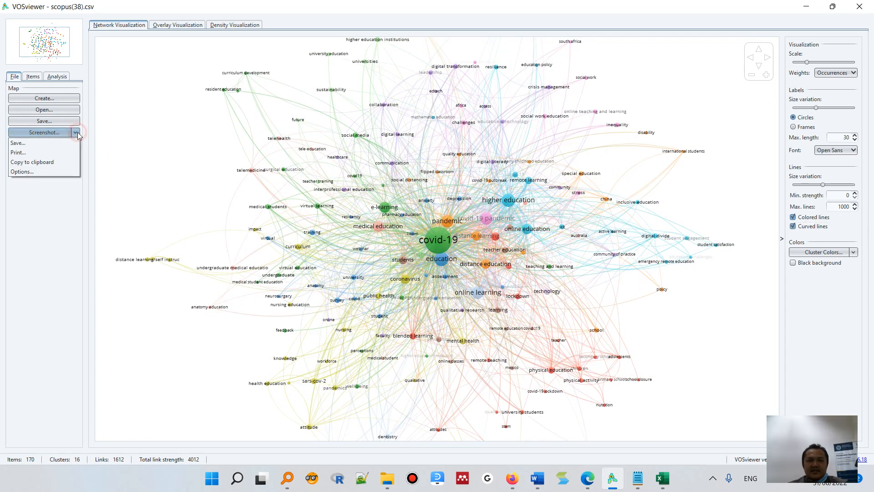
pyautogui.click(47, 163)
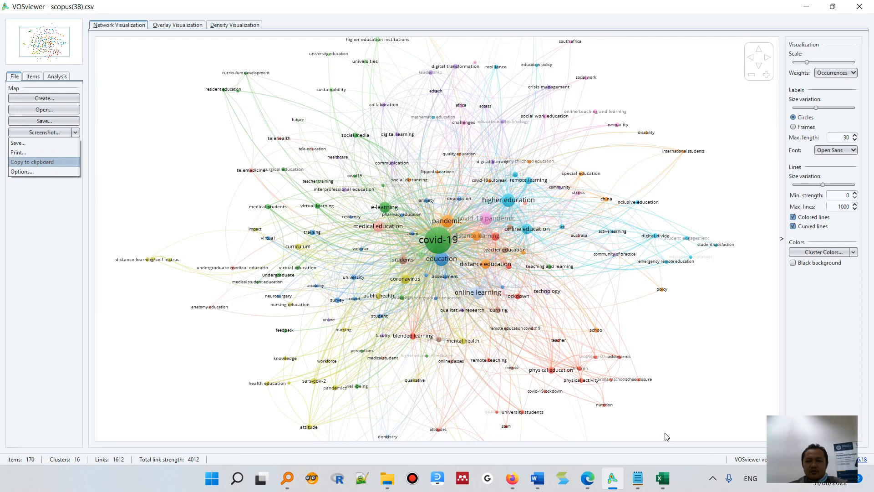
pyautogui.click(538, 478)
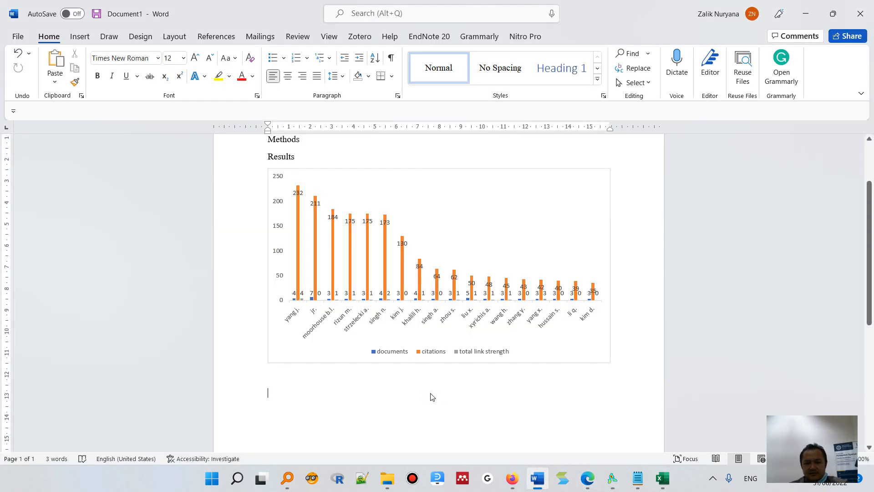
pyautogui.hotkey('ctrl', 'v')
pyautogui.click(427, 283)
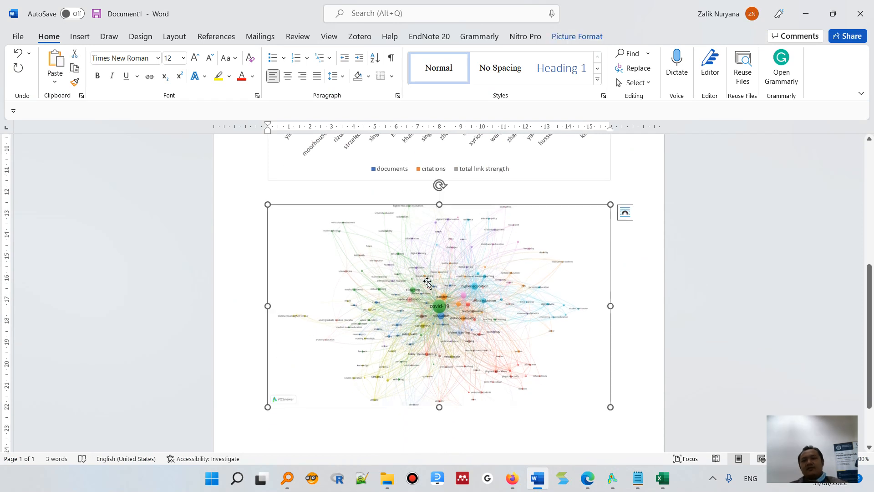
pyautogui.moveTo(611, 204)
pyautogui.mouseDown()
pyautogui.moveTo(642, 168)
pyautogui.moveTo(591, 211)
pyautogui.moveTo(609, 206)
pyautogui.mouseUp()
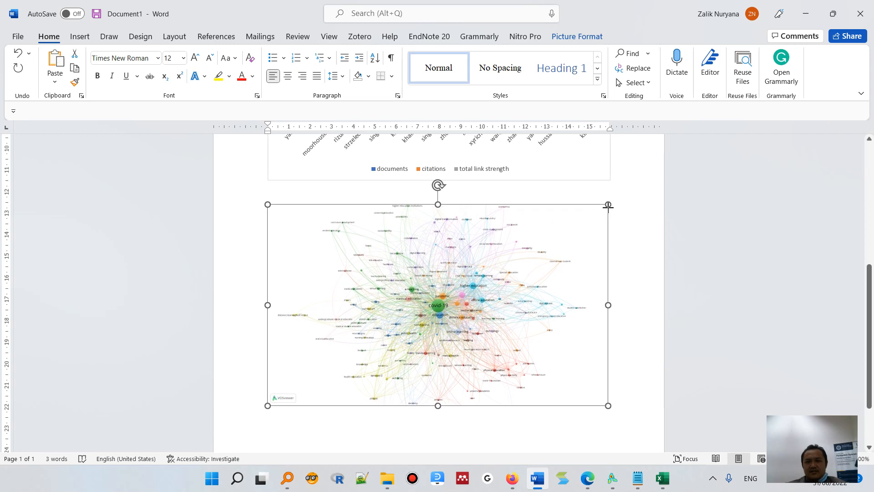
# - Insert the title line "COVID-19 and Education: Global review base on publication" above Introduction
pyautogui.scroll(6, 554, 250)
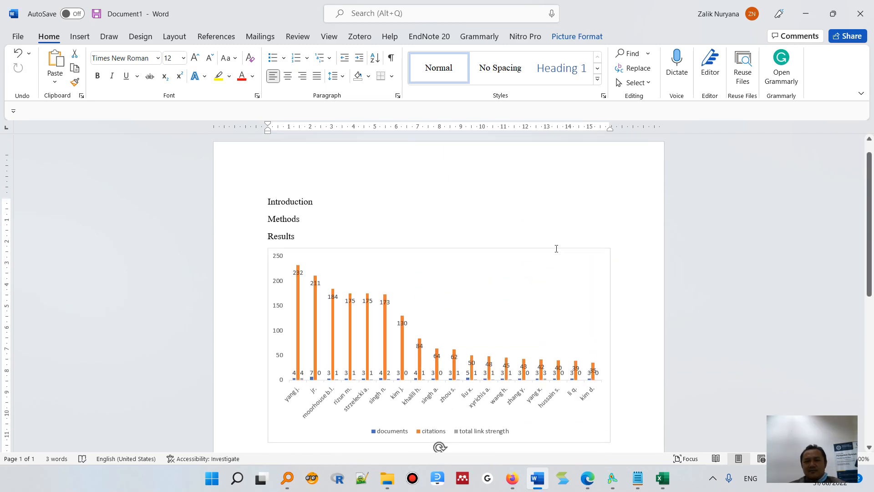
pyautogui.scroll(-5, 556, 249)
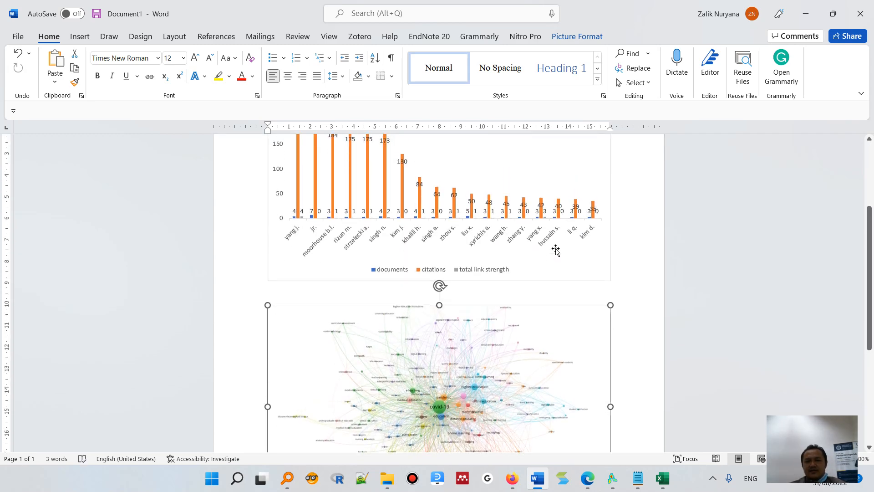
pyautogui.scroll(5, 556, 250)
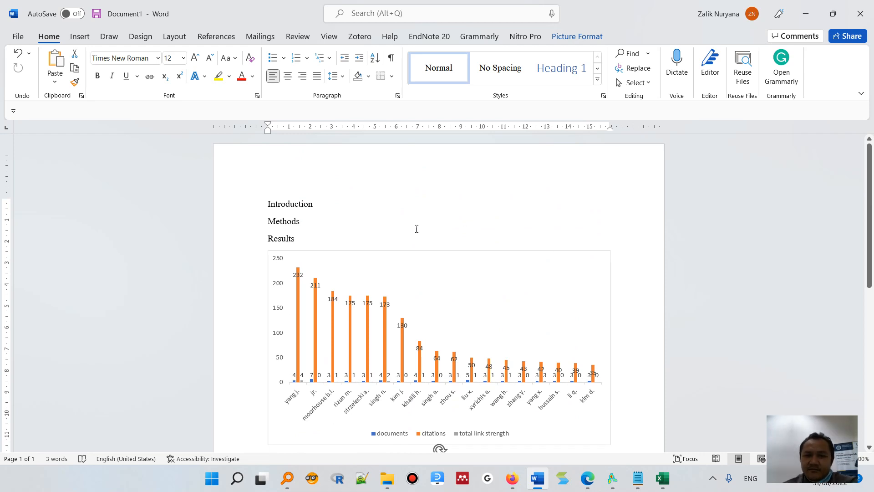
pyautogui.click(268, 204)
pyautogui.press('Return')
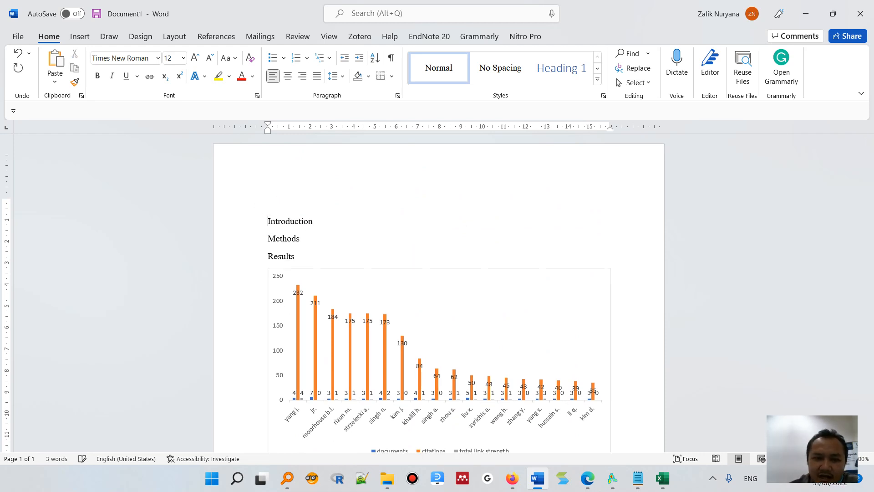
pyautogui.click(282, 186)
pyautogui.click(323, 202)
pyautogui.write('COVID-19 and Education:')
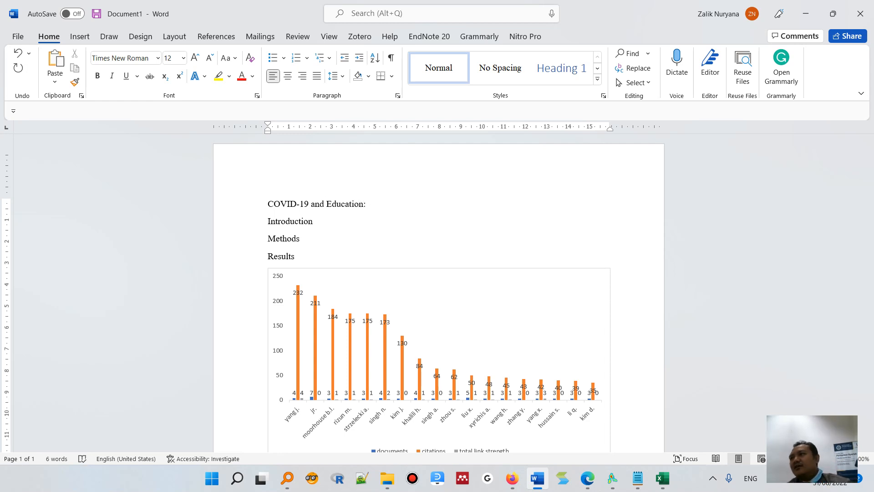
pyautogui.write('Global re')
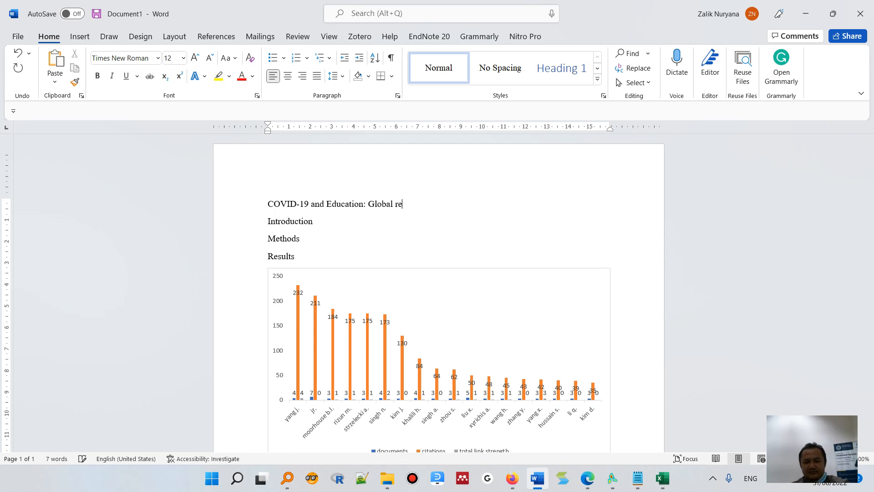
pyautogui.write('view base on publication')
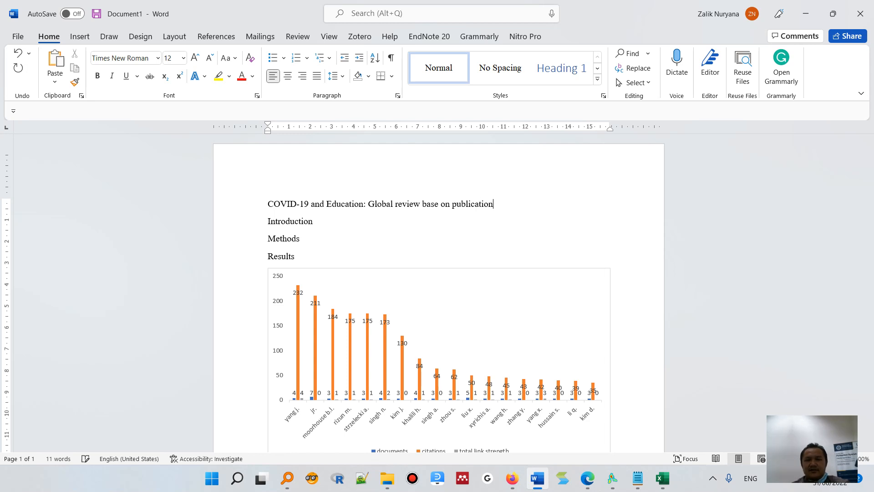
# - Add a blank line below the article title and format the title as centred, bold, 14 pt text
pyautogui.press('Return')
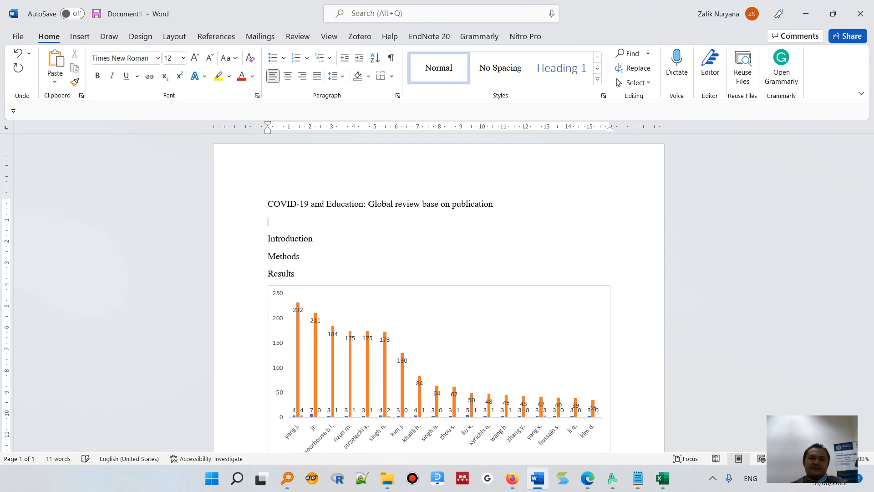
pyautogui.tripleClick(297, 204)
pyautogui.click(288, 75)
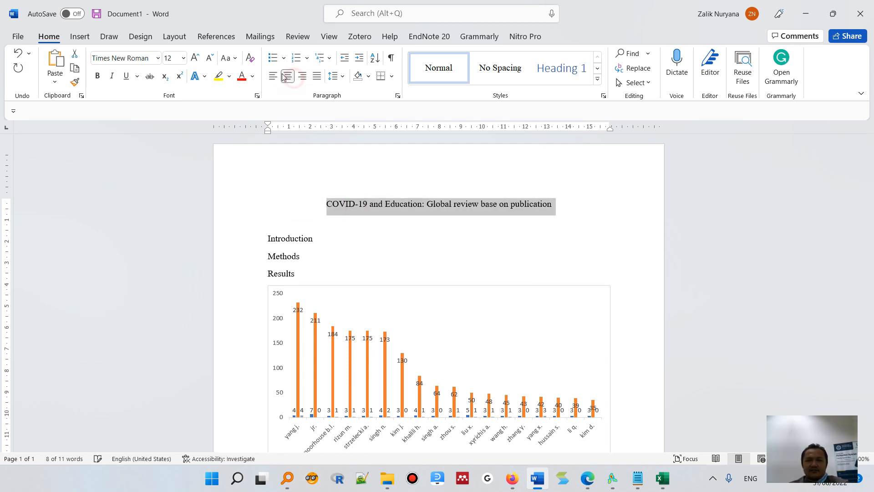
pyautogui.click(97, 77)
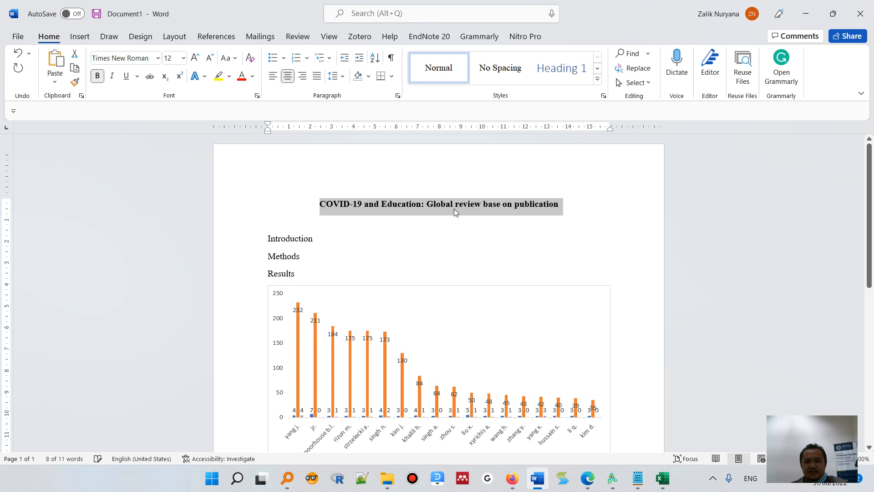
pyautogui.hotkey('ctrl', ']')
pyautogui.hotkey('ctrl', ']')
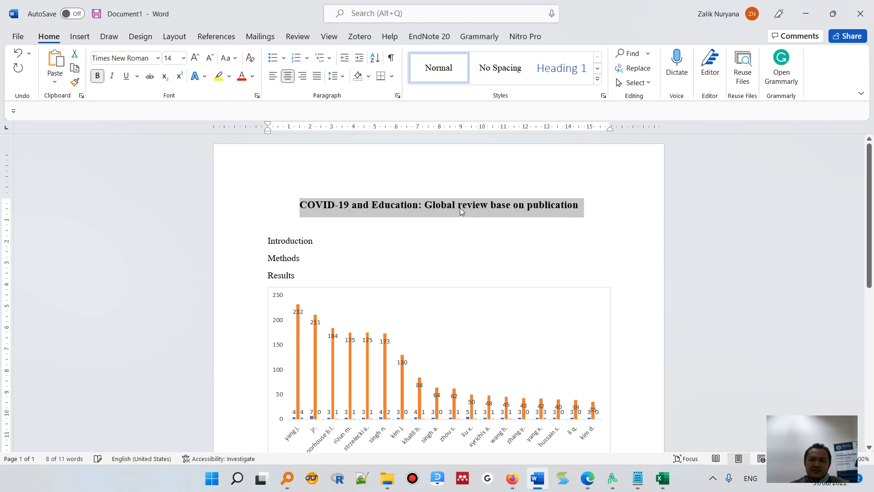
pyautogui.click(460, 223)
# - Review the chart and network map under Results, and switch to the keyword network map in VOSviewer
pyautogui.scroll(-10, 462, 228)
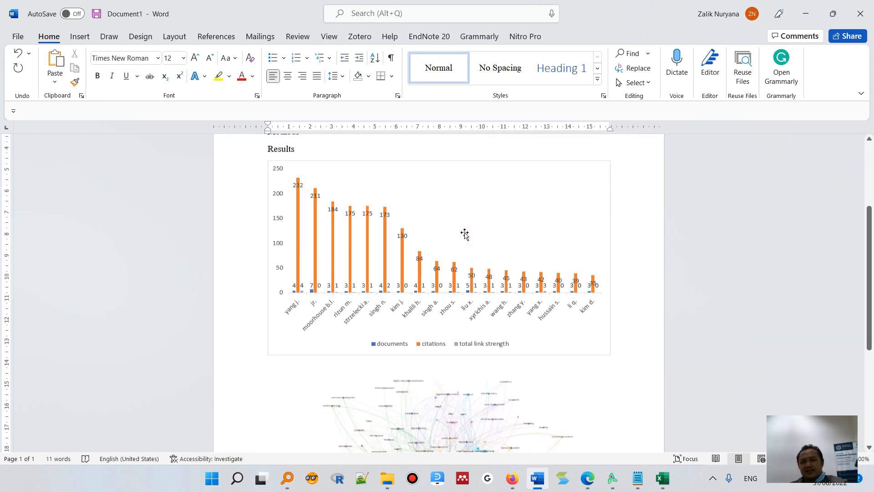
pyautogui.scroll(10, 469, 236)
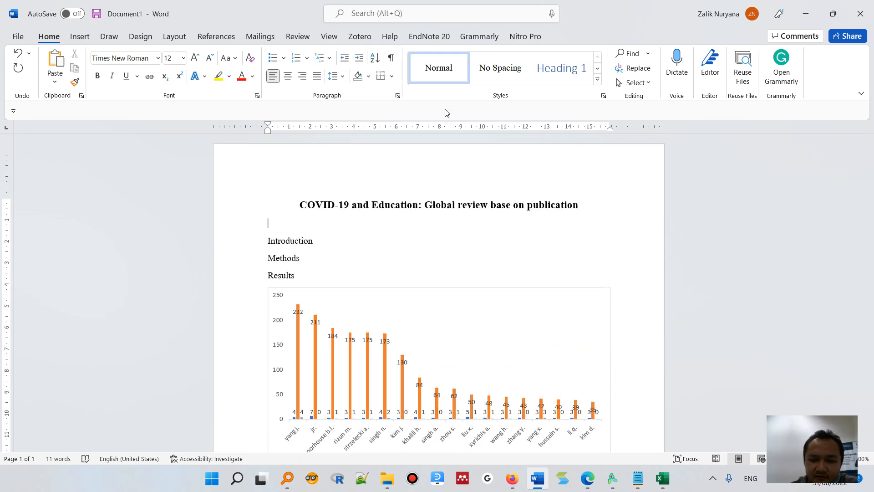
pyautogui.click(612, 478)
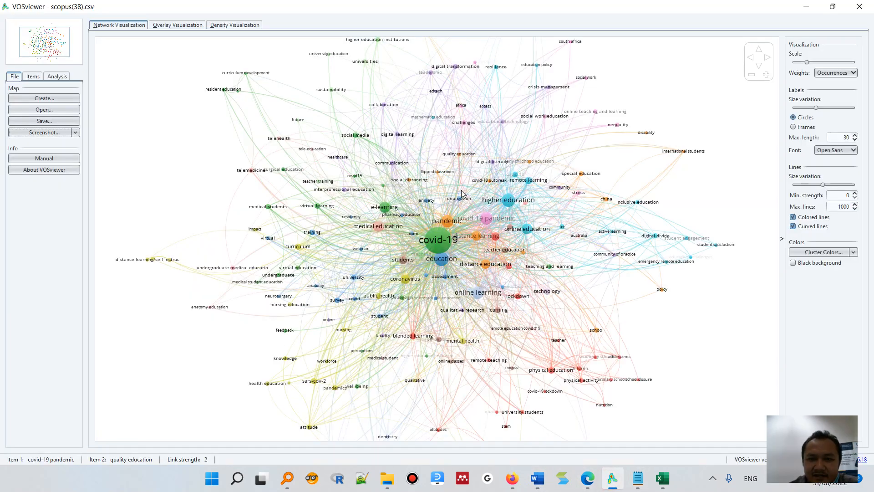